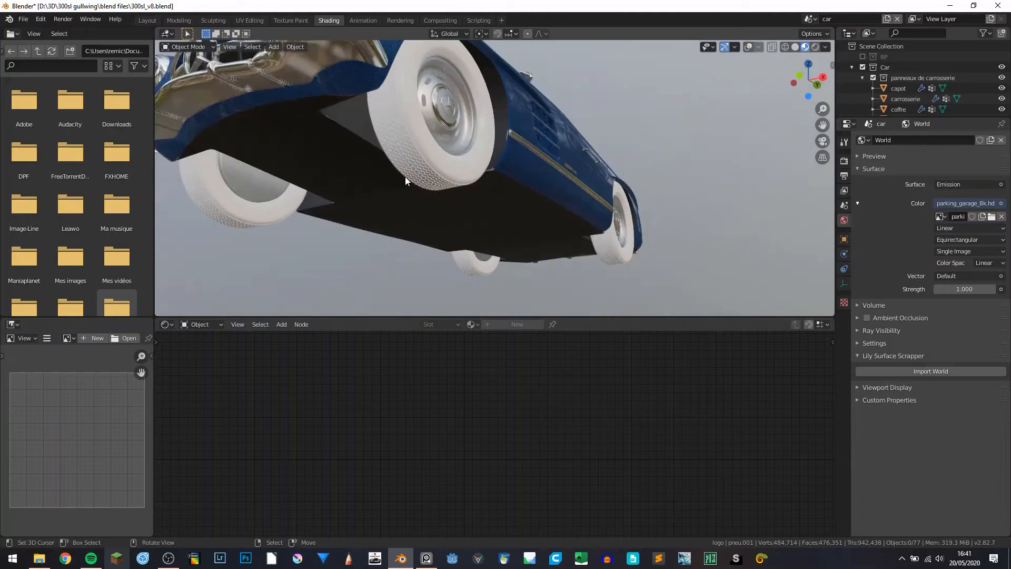
- Switch to the pneu scene, frame the whole tire in the viewport and clear the selection
{"action": "key", "text": "shift+alt+z"}
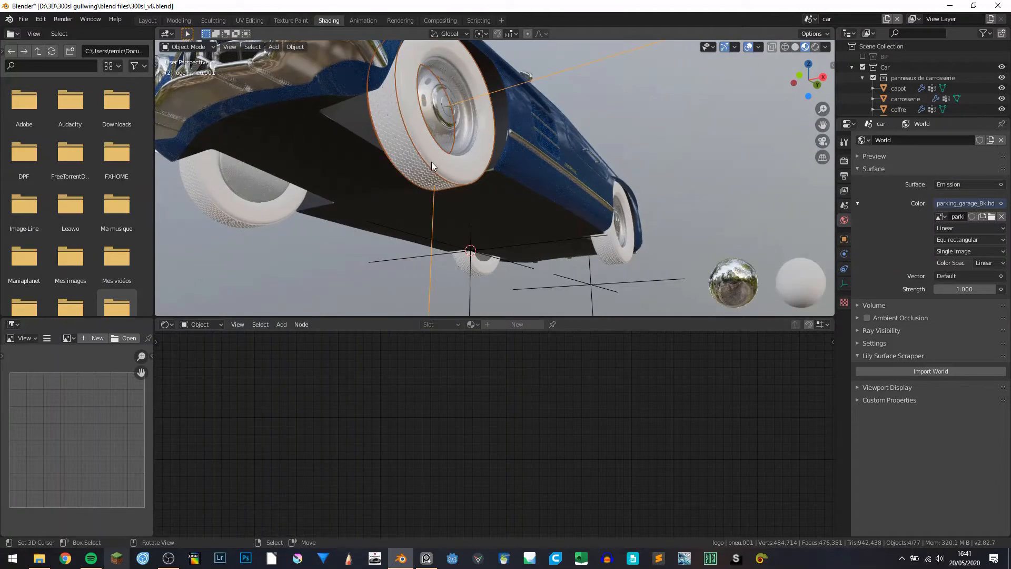
{"action": "middle_click_drag", "start_coordinate": [536, 165], "coordinate": [412, 190]}
{"action": "left_click", "coordinate": [809, 19]}
{"action": "left_click", "coordinate": [843, 56]}
{"action": "key", "text": "a"}
{"action": "key", "text": "KP_Decimal"}
{"action": "key", "text": "alt+a"}
{"action": "scroll", "coordinate": [533, 160], "scroll_direction": "up", "scroll_amount": 5}
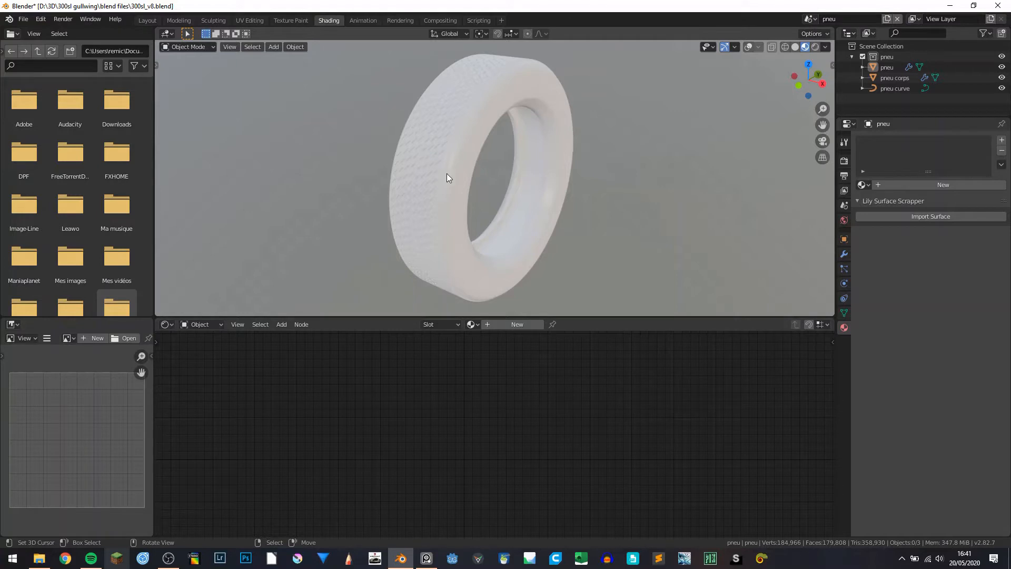
{"action": "mouse_move", "coordinate": [454, 166]}
{"action": "middle_mouse_down"}
{"action": "mouse_move", "coordinate": [431, 164]}
{"action": "mouse_move", "coordinate": [440, 172]}
{"action": "middle_mouse_up"}
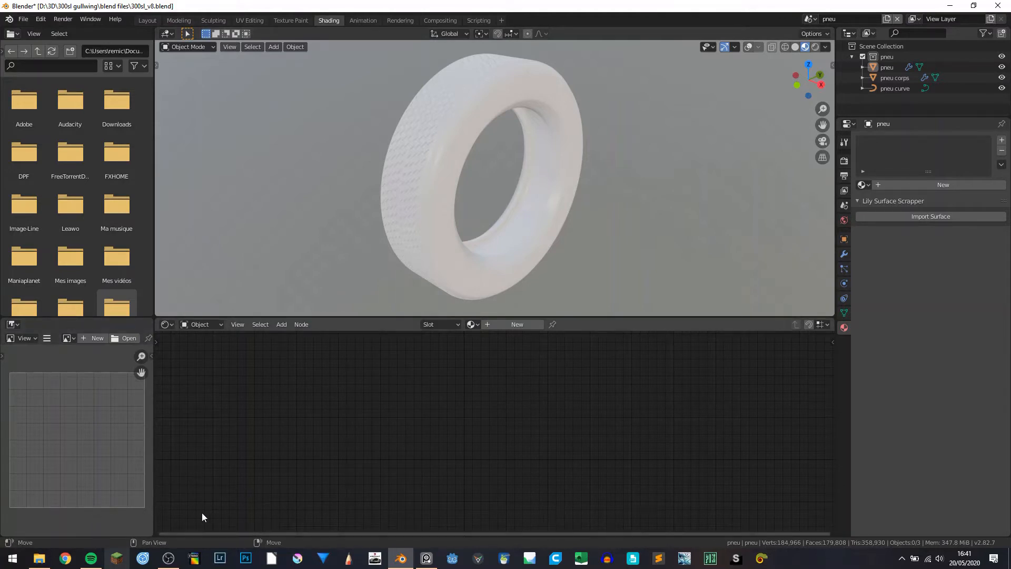
{"action": "middle_click_drag", "start_coordinate": [520, 158], "coordinate": [487, 169]}
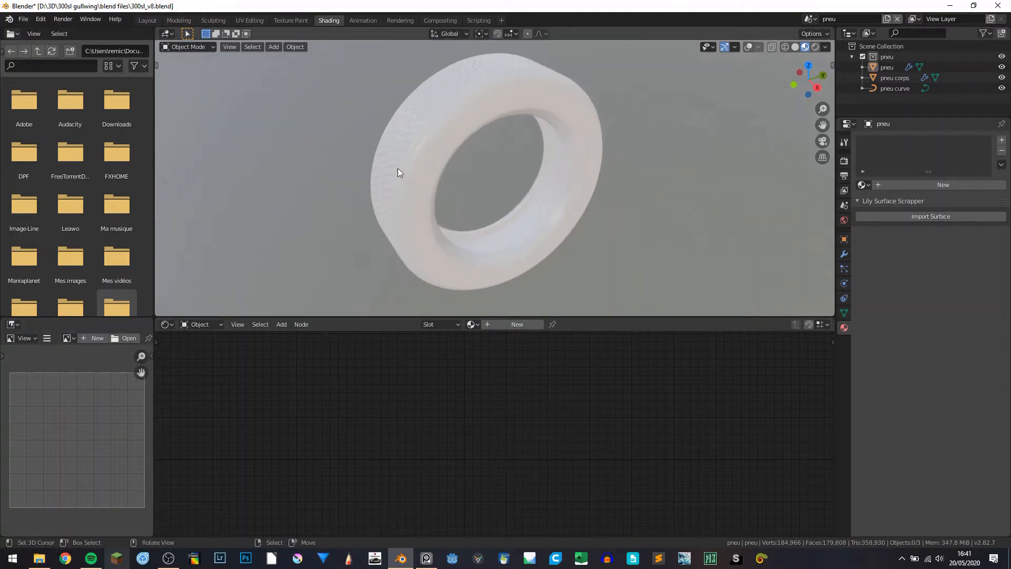
{"action": "middle_click_drag", "start_coordinate": [397, 172], "coordinate": [494, 178]}
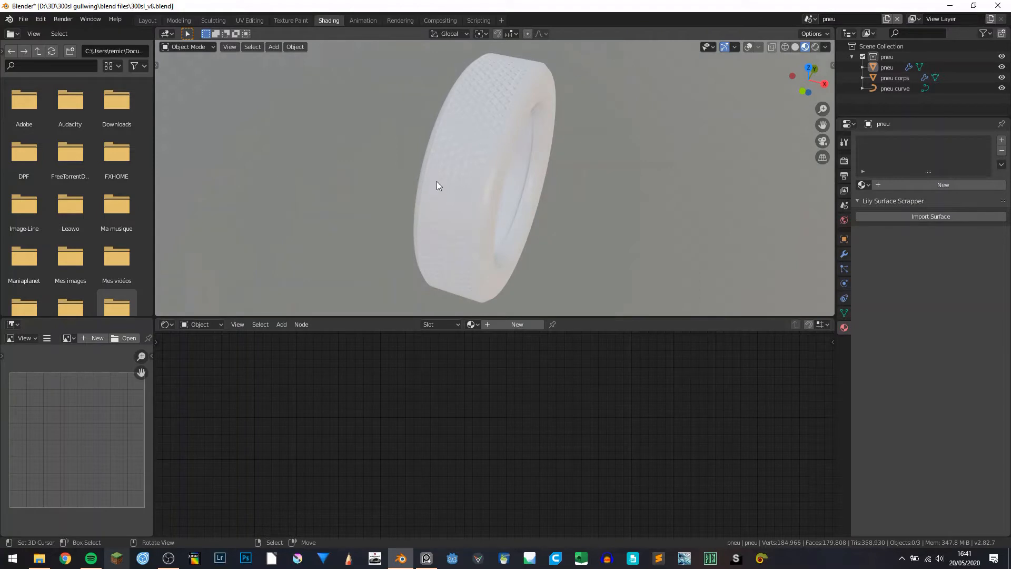
{"action": "middle_click_drag", "start_coordinate": [459, 210], "coordinate": [489, 196]}
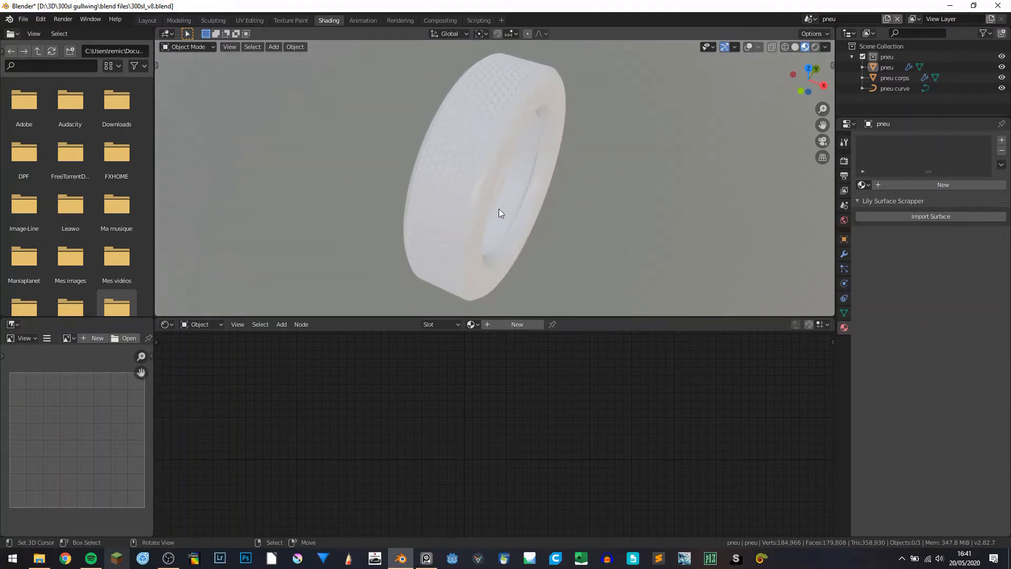
{"action": "middle_click_drag", "start_coordinate": [497, 191], "coordinate": [346, 249]}
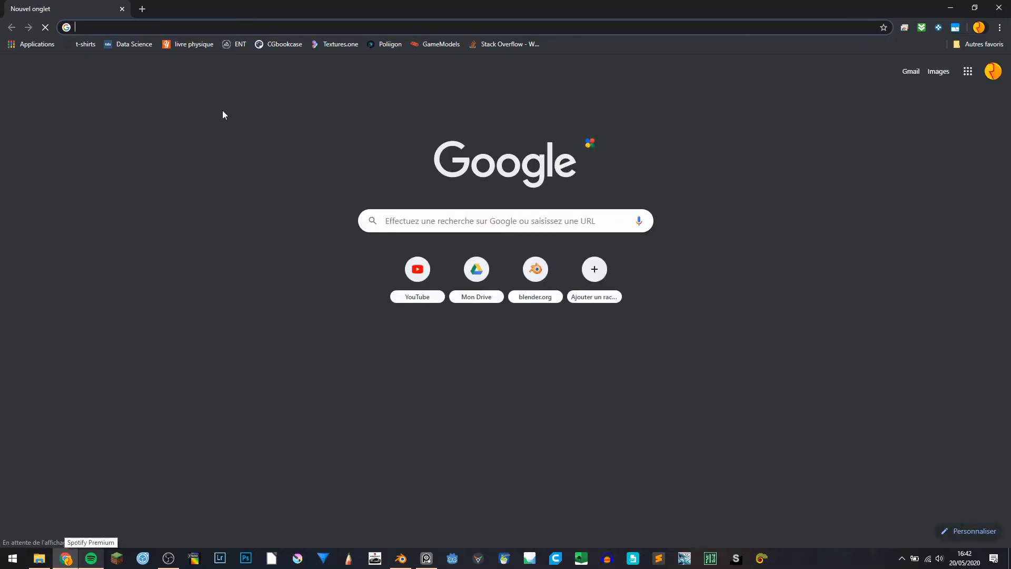
- Search Google in the browser for "tire sidewall texture" and show the image results
{"action": "type", "text": "tire s"}
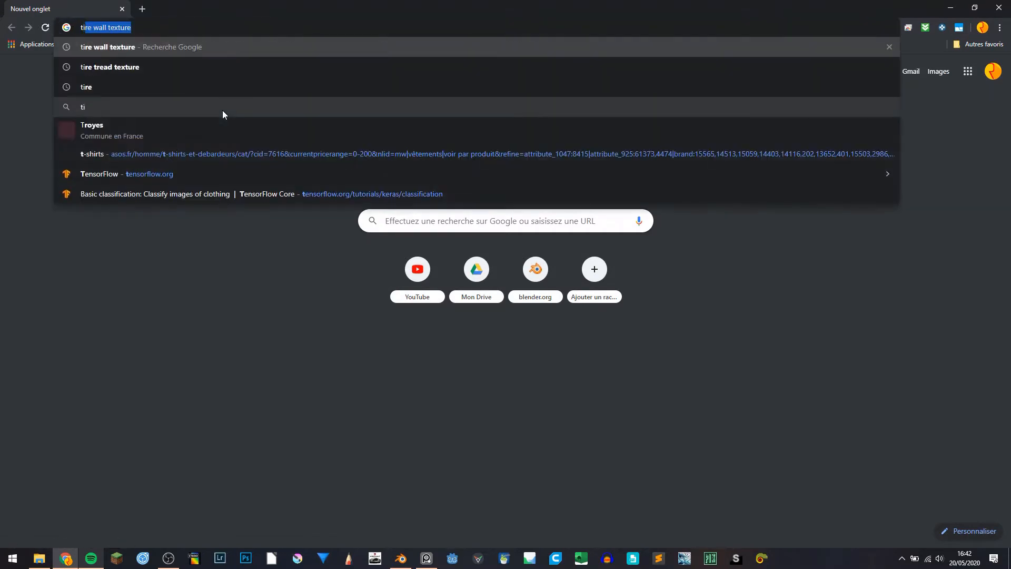
{"action": "type", "text": "idewall"}
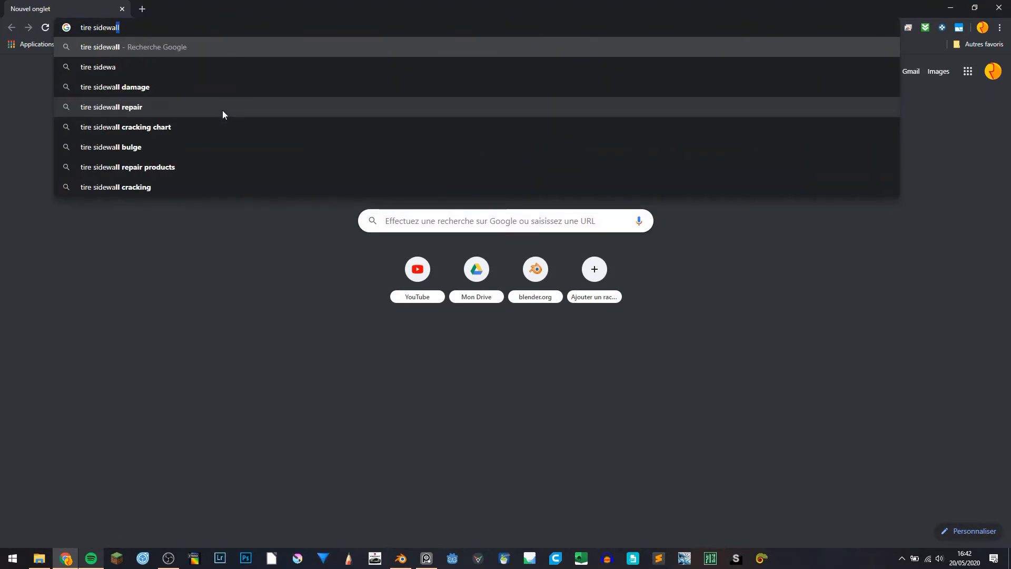
{"action": "type", "text": " texture"}
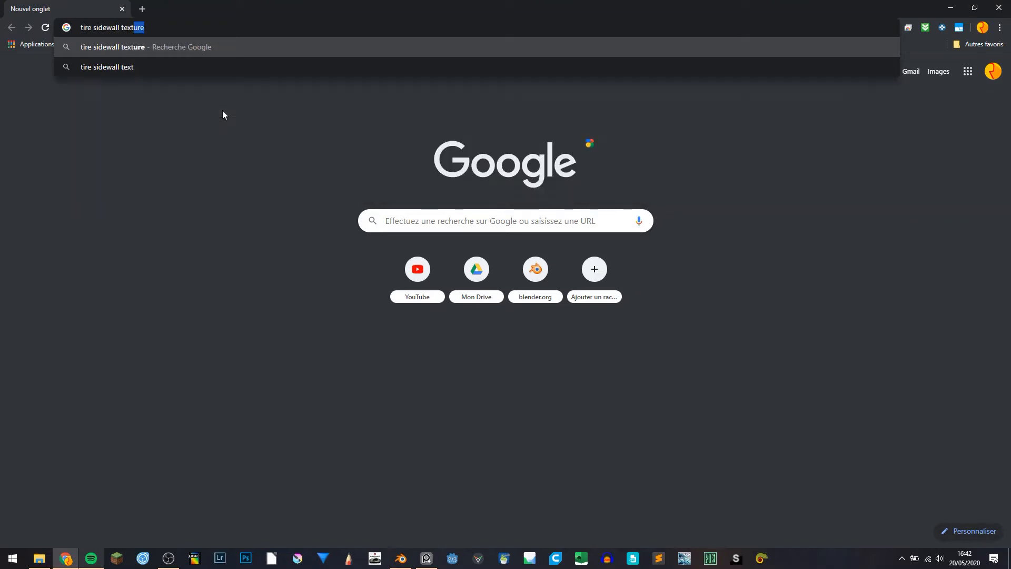
{"action": "key", "text": "Return"}
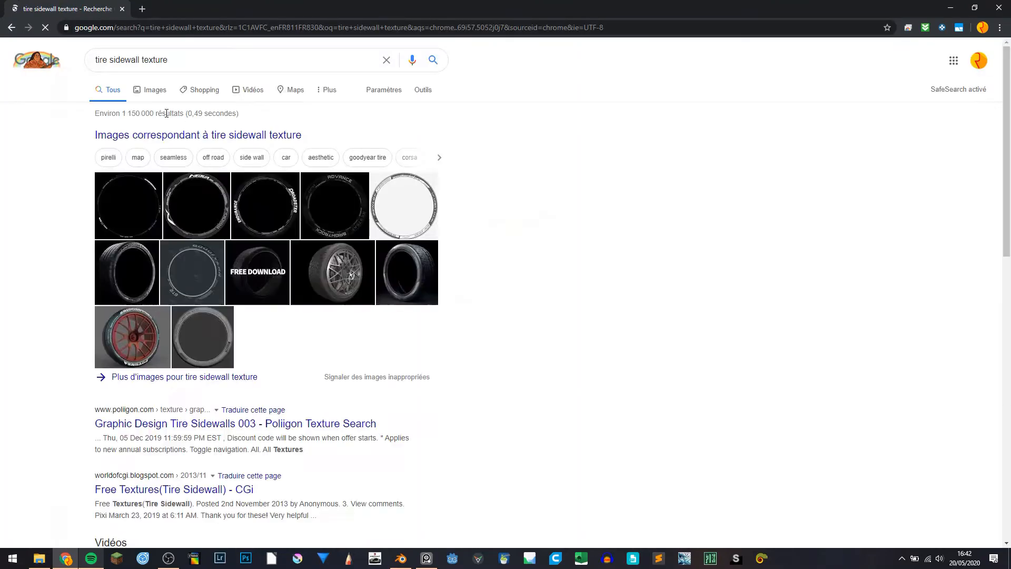
{"action": "left_click", "coordinate": [156, 94]}
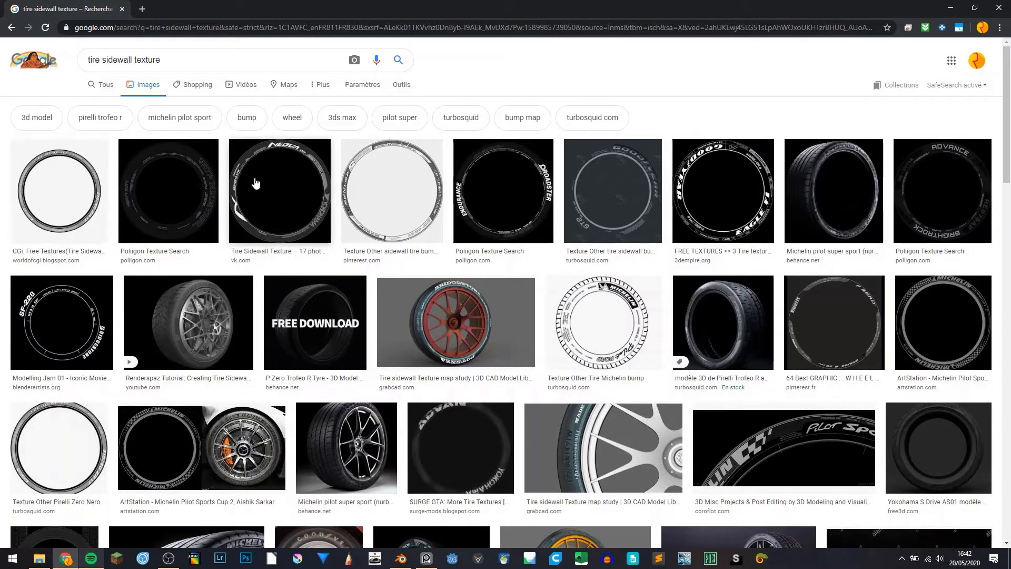
- Preview the first three sidewall textures: the P Zero Nero, the Poliigon and the Neova images
{"action": "left_click", "coordinate": [55, 184]}
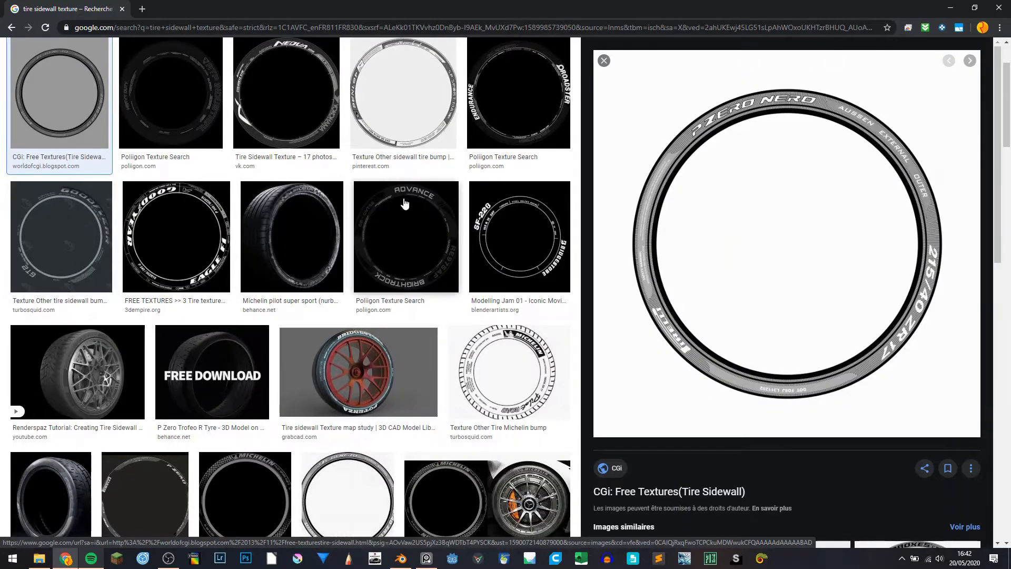
{"action": "left_click", "coordinate": [194, 127]}
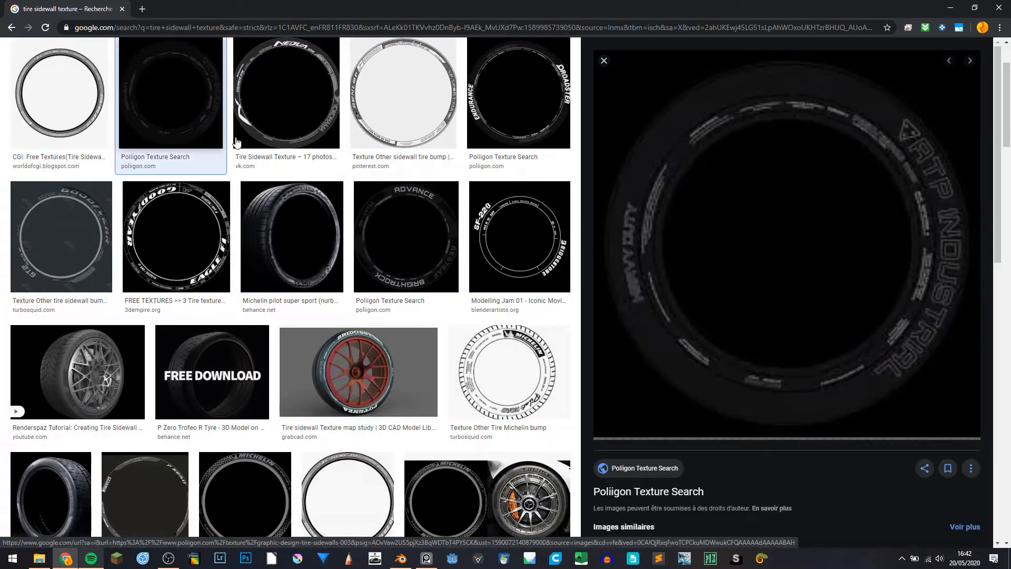
{"action": "left_click", "coordinate": [266, 128]}
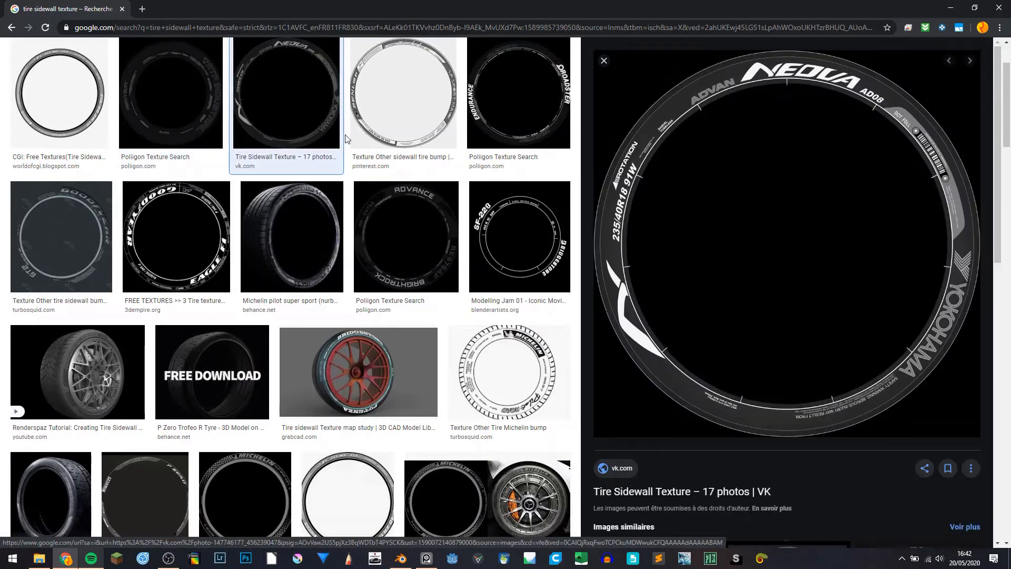
{"action": "scroll", "coordinate": [345, 156], "scroll_direction": "up", "scroll_amount": 3}
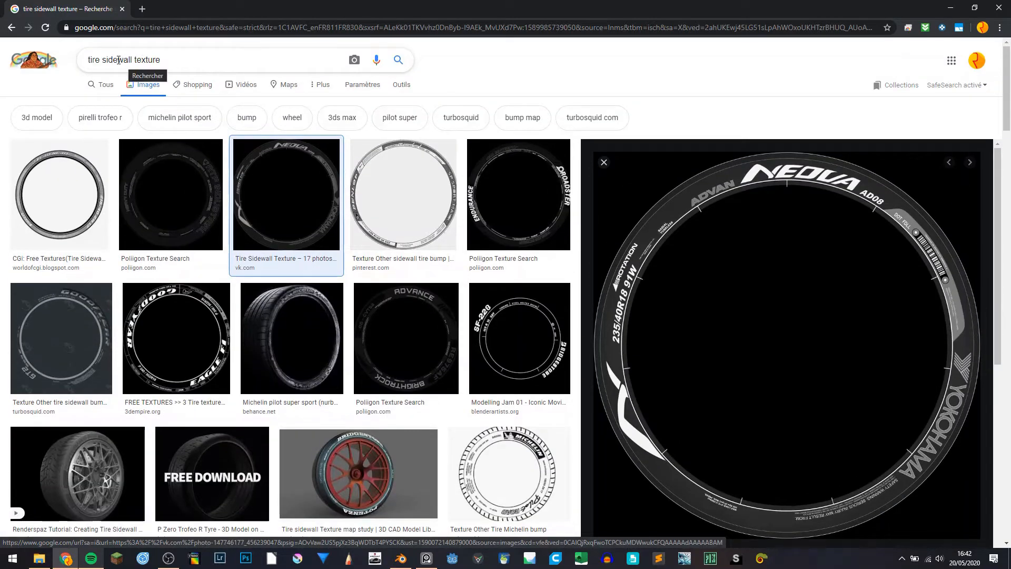
- Change the image search to "tire wall texture" and preview the Potenza sidewall result from the CGi blog
{"action": "left_click_drag", "start_coordinate": [118, 60], "coordinate": [104, 61]}
{"action": "key", "text": "BackSpace"}
{"action": "key", "text": "Return"}
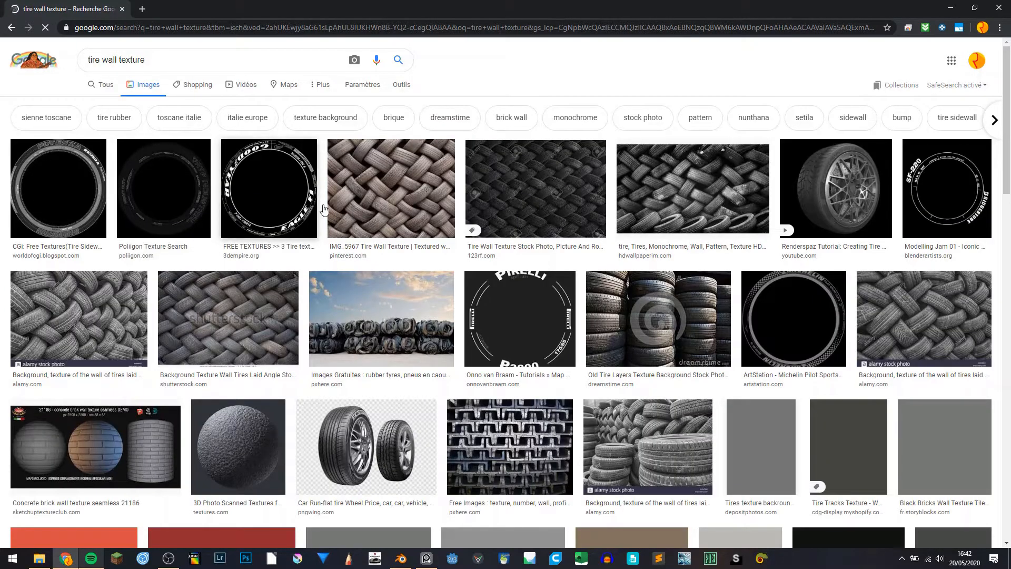
{"action": "left_click", "coordinate": [66, 205]}
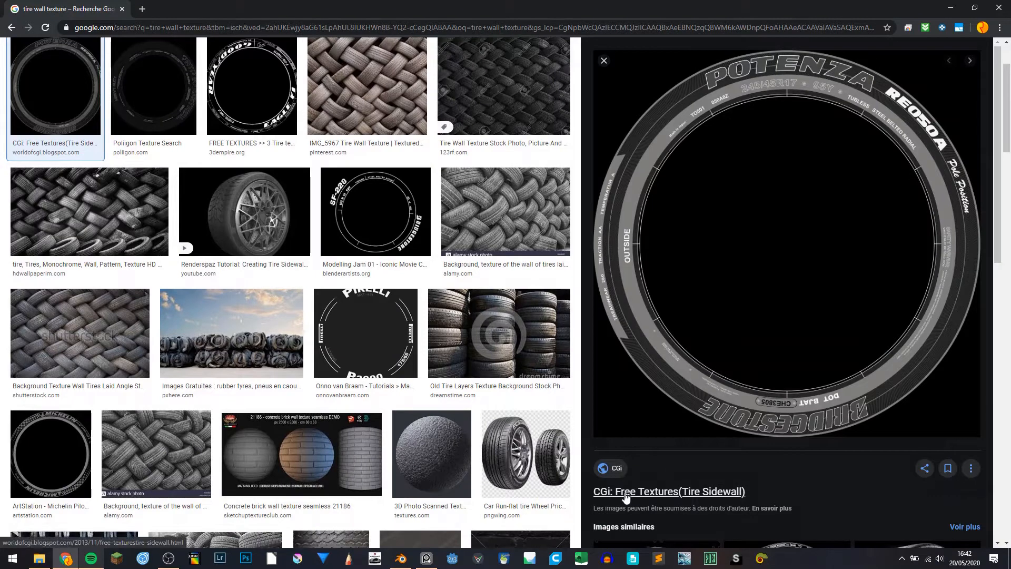
- Visit the Free Textures(Tire Sidewall) page, accept its cookie notice and open the Bridgestone Potenza texture at full size
{"action": "left_click", "coordinate": [618, 491]}
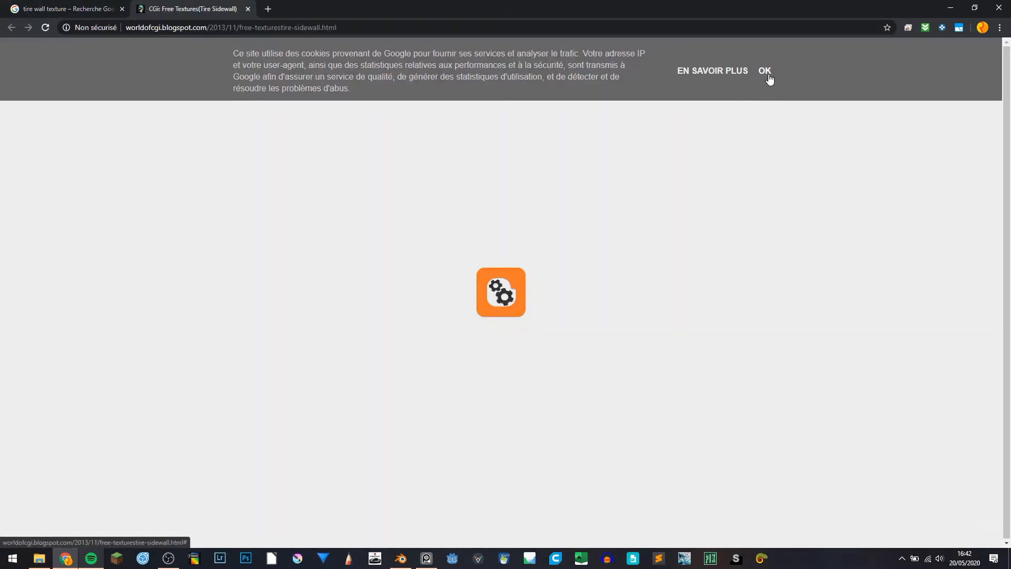
{"action": "left_click", "coordinate": [765, 71]}
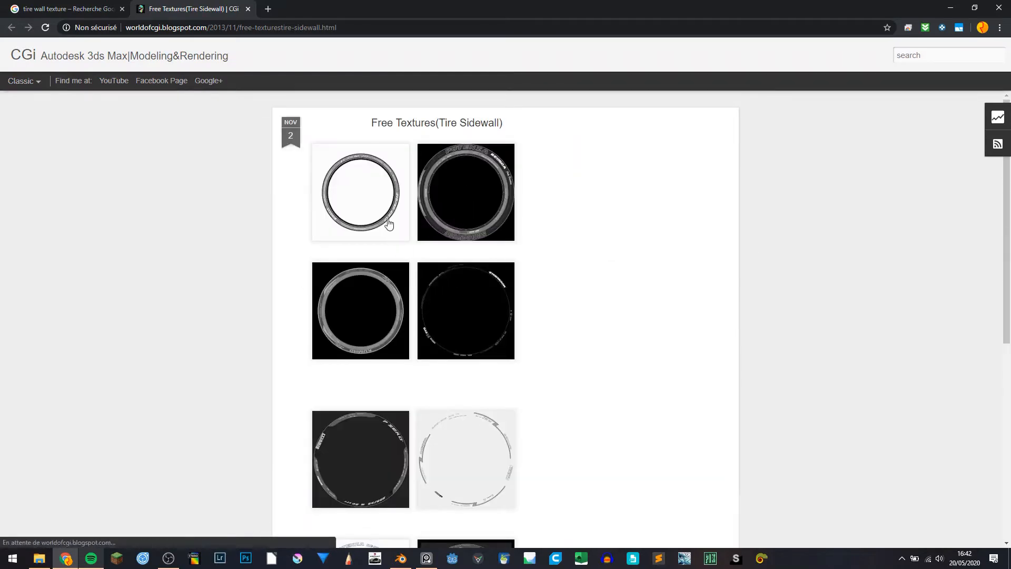
{"action": "left_click", "coordinate": [457, 197]}
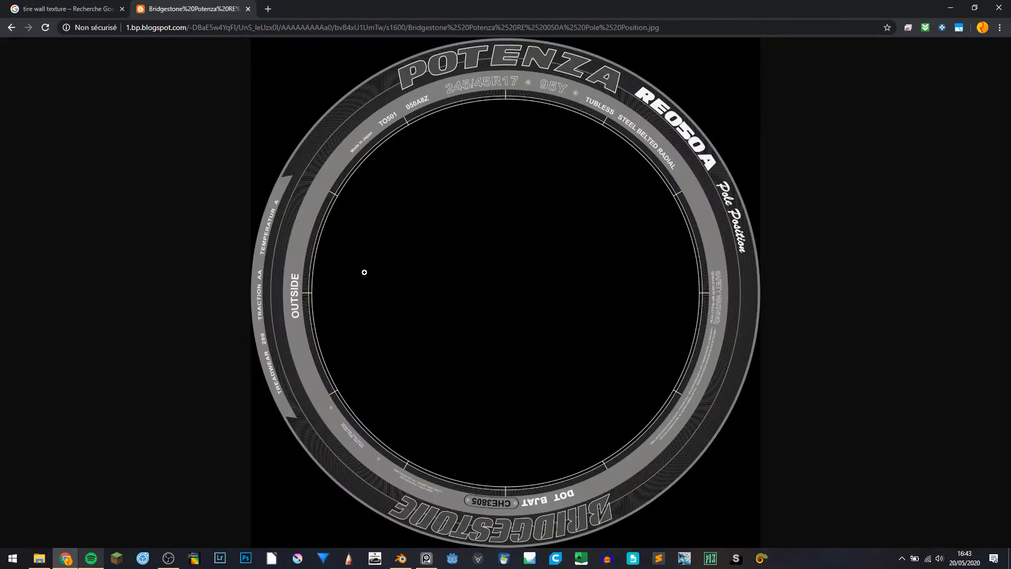
- Start saving the Potenza image and choose the textures folder of the 300sl gullwing project on drive D as destination
{"action": "right_click", "coordinate": [354, 261]}
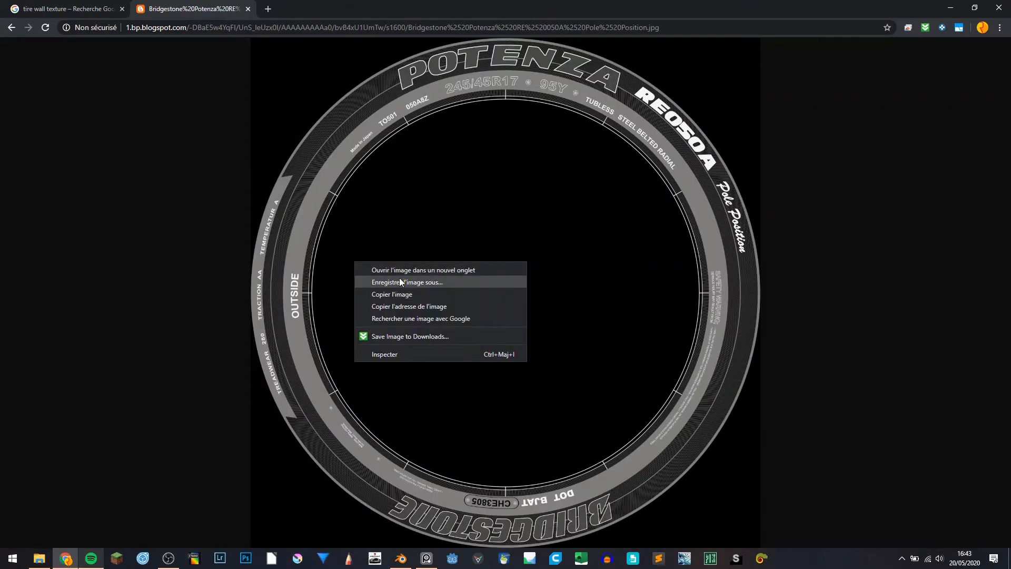
{"action": "left_click", "coordinate": [399, 277]}
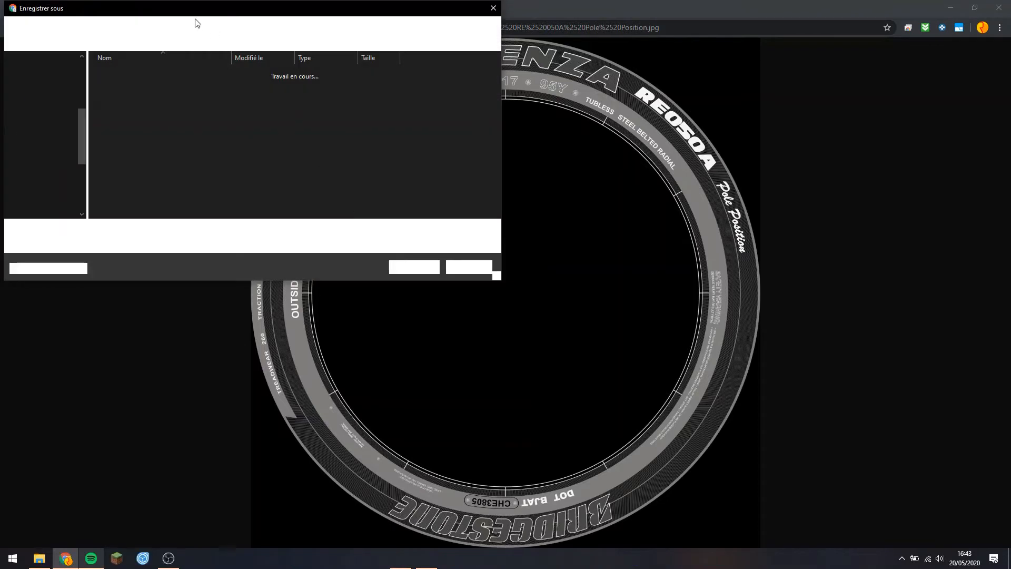
{"action": "left_click", "coordinate": [124, 26]}
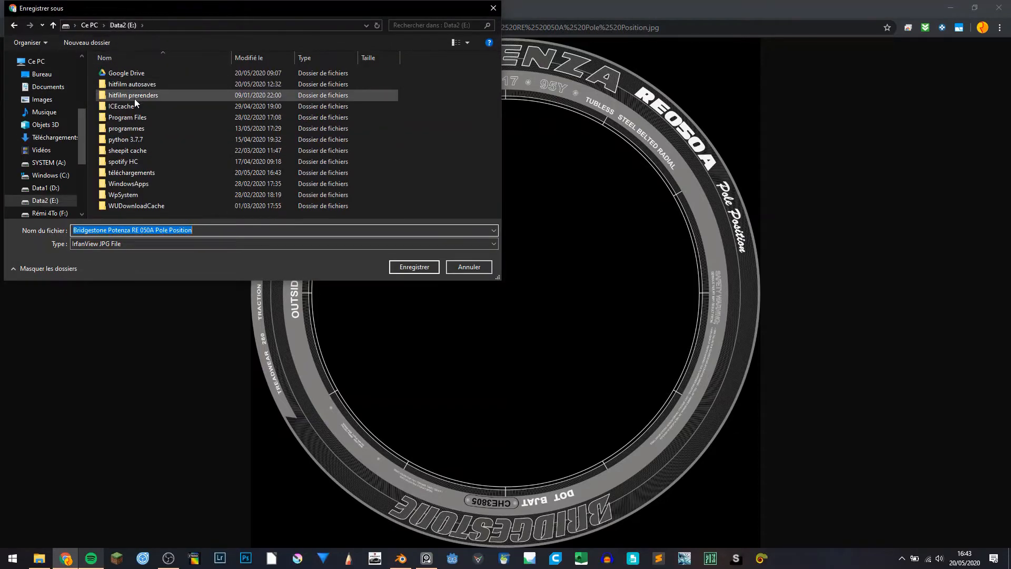
{"action": "left_click", "coordinate": [88, 25]}
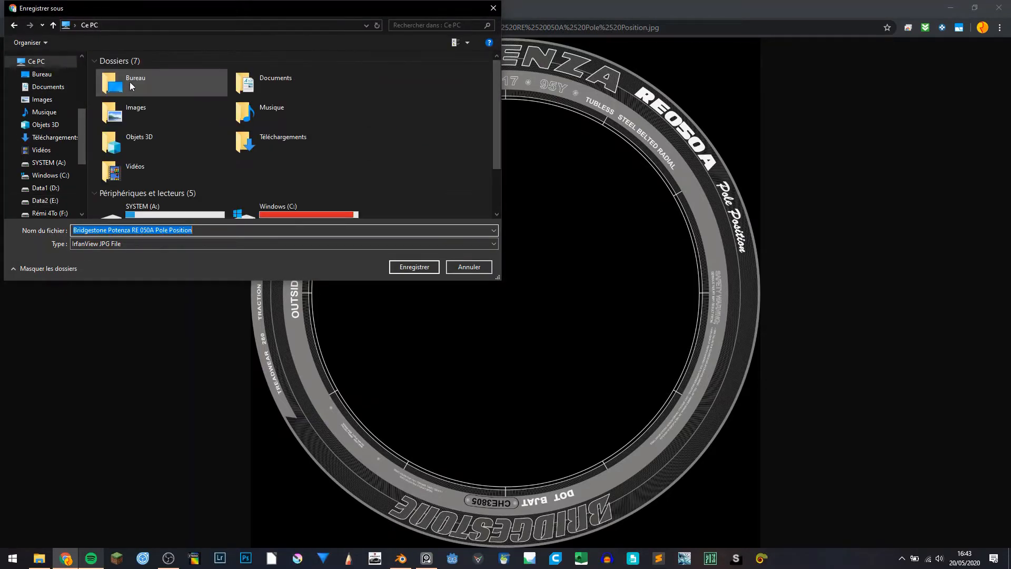
{"action": "scroll", "coordinate": [235, 142], "scroll_direction": "down", "scroll_amount": 3}
{"action": "double_click", "coordinate": [177, 169]}
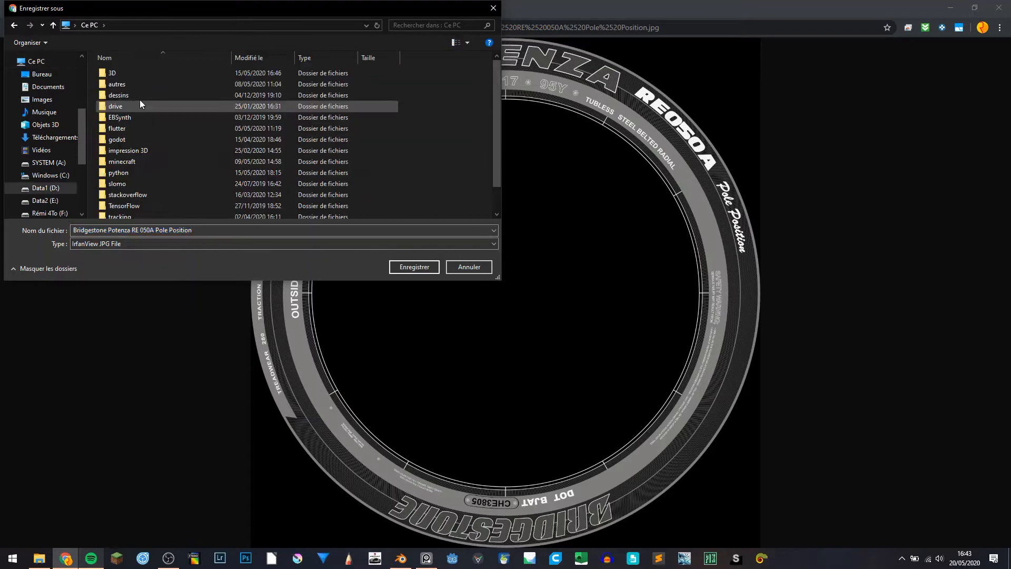
{"action": "double_click", "coordinate": [121, 72]}
{"action": "double_click", "coordinate": [121, 71]}
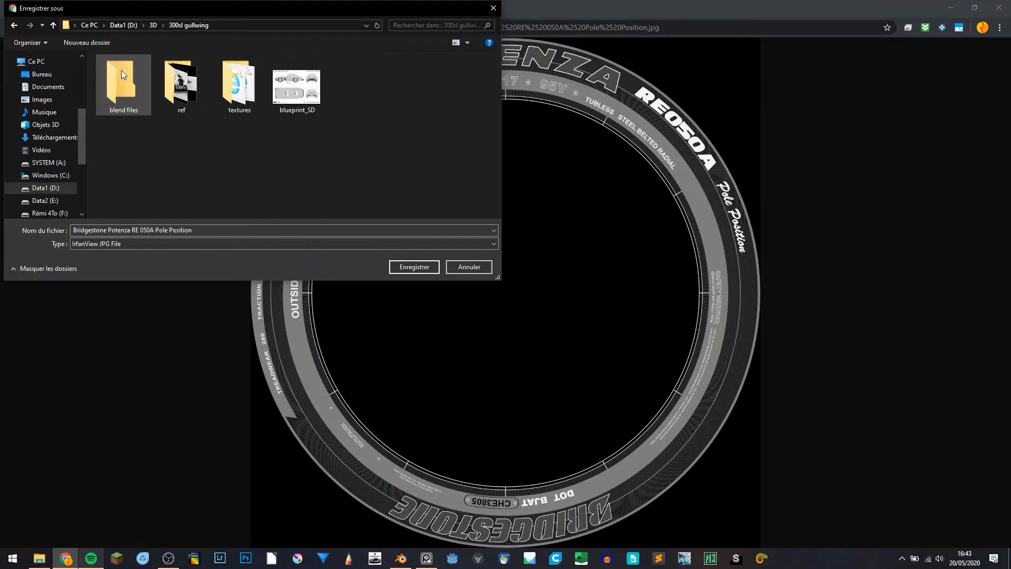
{"action": "double_click", "coordinate": [220, 90]}
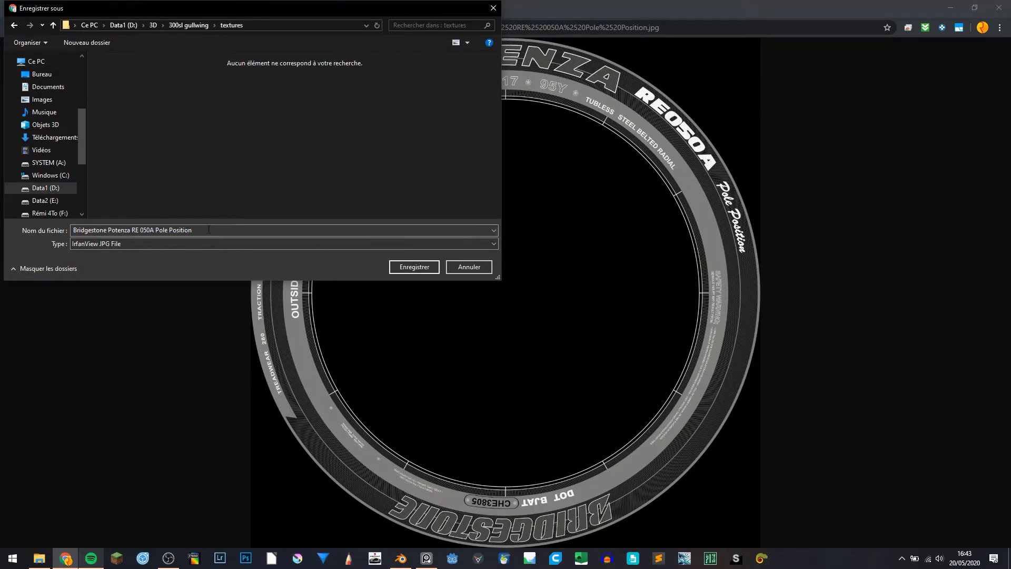
- Name the image file "sidewall" and save it in the textures folder
{"action": "left_click", "coordinate": [227, 229]}
{"action": "left_click", "coordinate": [211, 243]}
{"action": "left_click", "coordinate": [204, 227]}
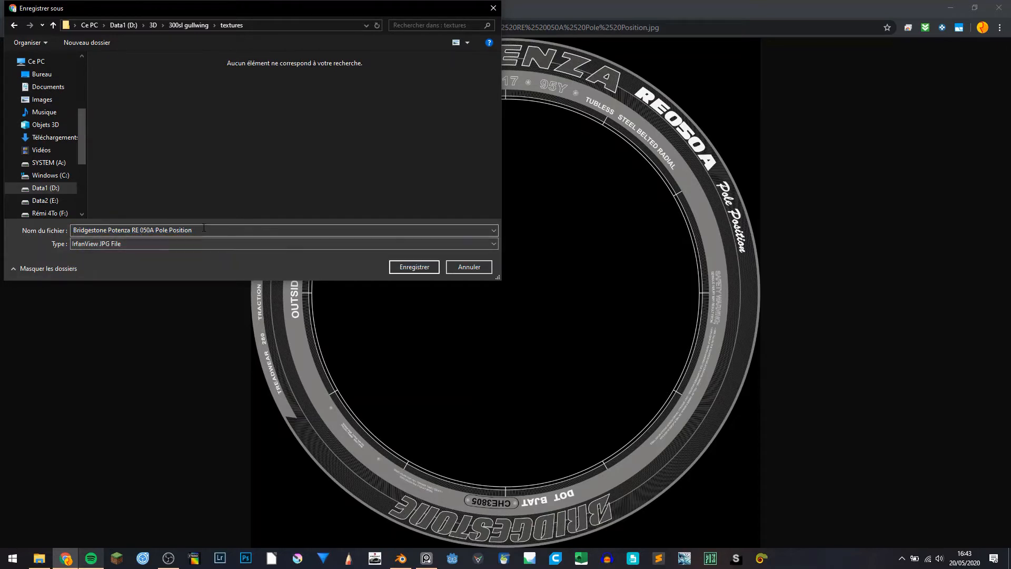
{"action": "left_click", "coordinate": [204, 228]}
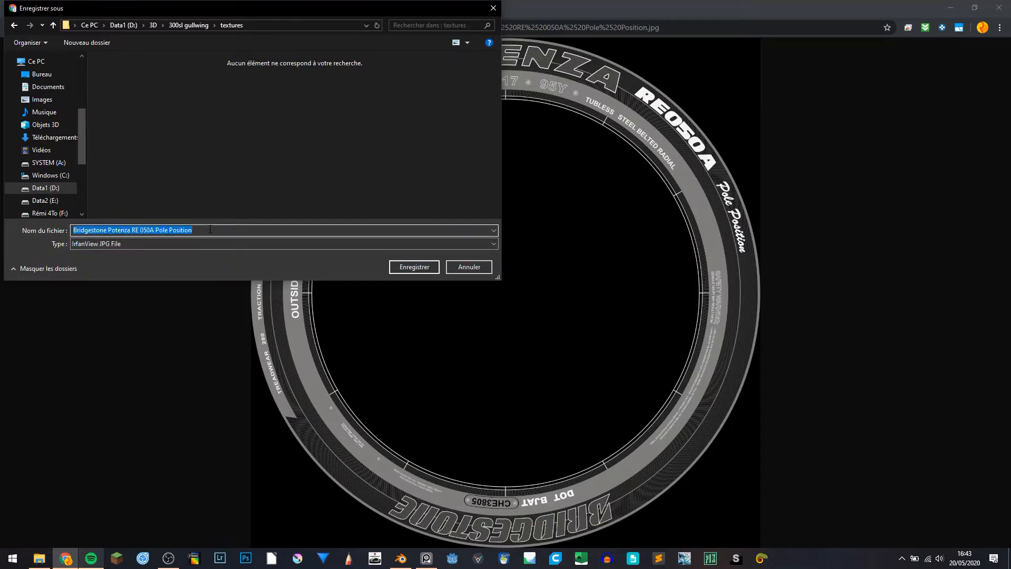
{"action": "type", "text": "side"}
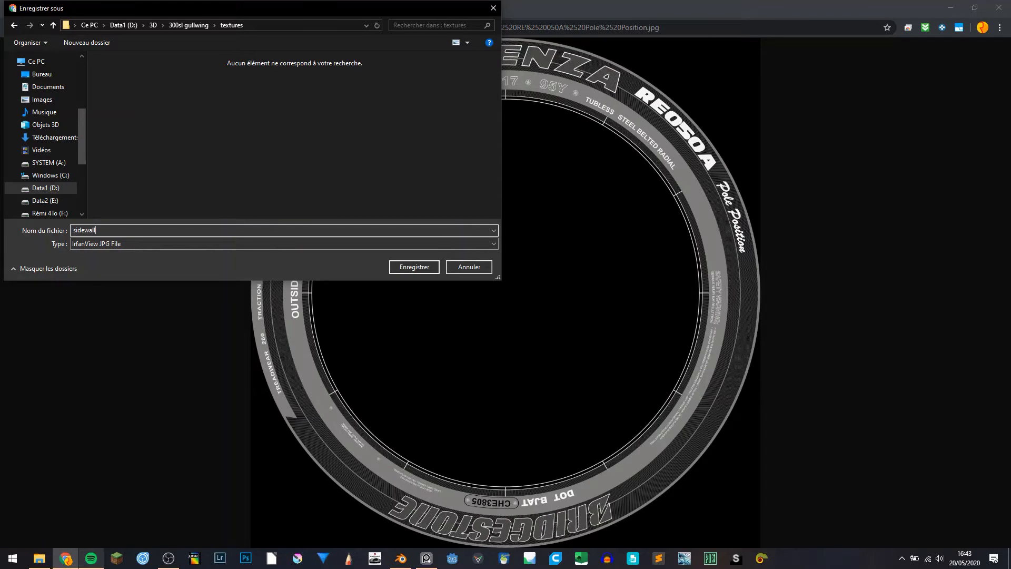
{"action": "type", "text": "wall"}
{"action": "key", "text": "Return"}
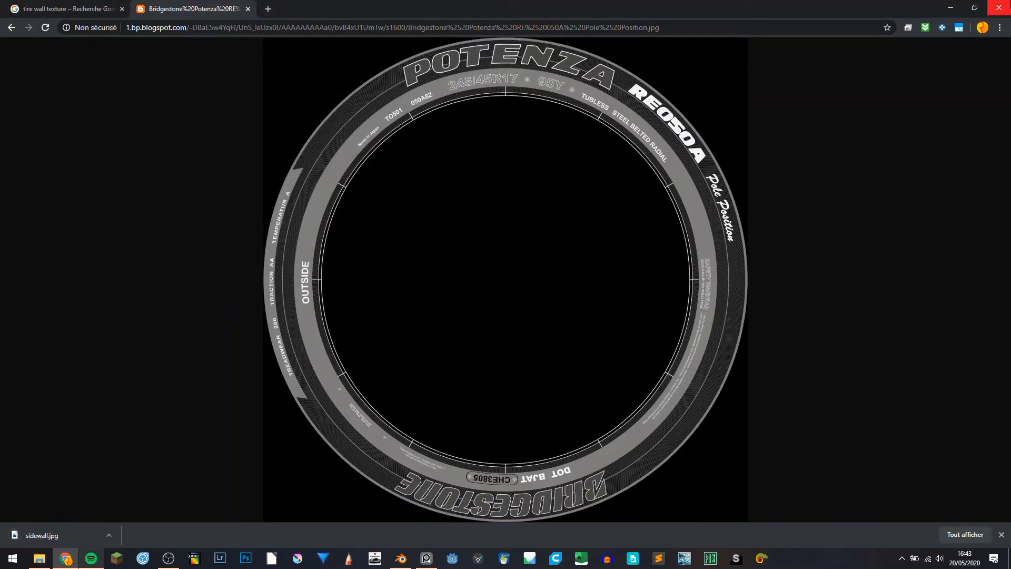
- Close the browser to return to Blender, select the tire body (pneu corps) and show the viewport overlays
{"action": "left_click", "coordinate": [999, 7]}
{"action": "middle_click_drag", "start_coordinate": [526, 182], "coordinate": [504, 131]}
{"action": "left_click", "coordinate": [486, 96]}
{"action": "key", "text": "shift+alt+z"}
- Show the tire body's modifiers, enter Edit Mode and select its entire mesh
{"action": "key", "text": "Tab"}
{"action": "scroll", "coordinate": [451, 112], "scroll_direction": "up", "scroll_amount": 4}
{"action": "key", "text": "Tab"}
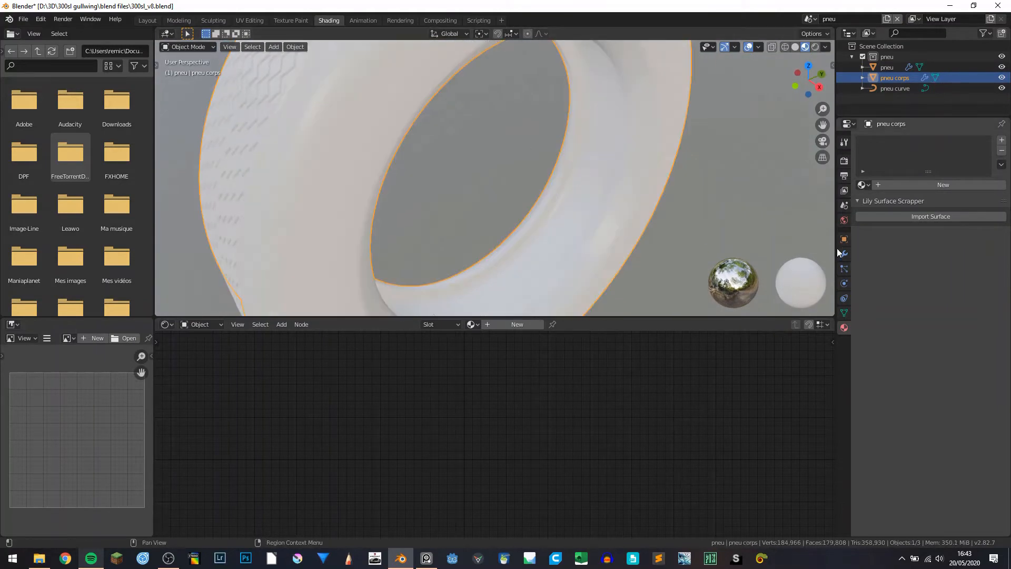
{"action": "left_click", "coordinate": [843, 254]}
{"action": "scroll", "coordinate": [489, 166], "scroll_direction": "down", "scroll_amount": 5}
{"action": "key", "text": "Tab"}
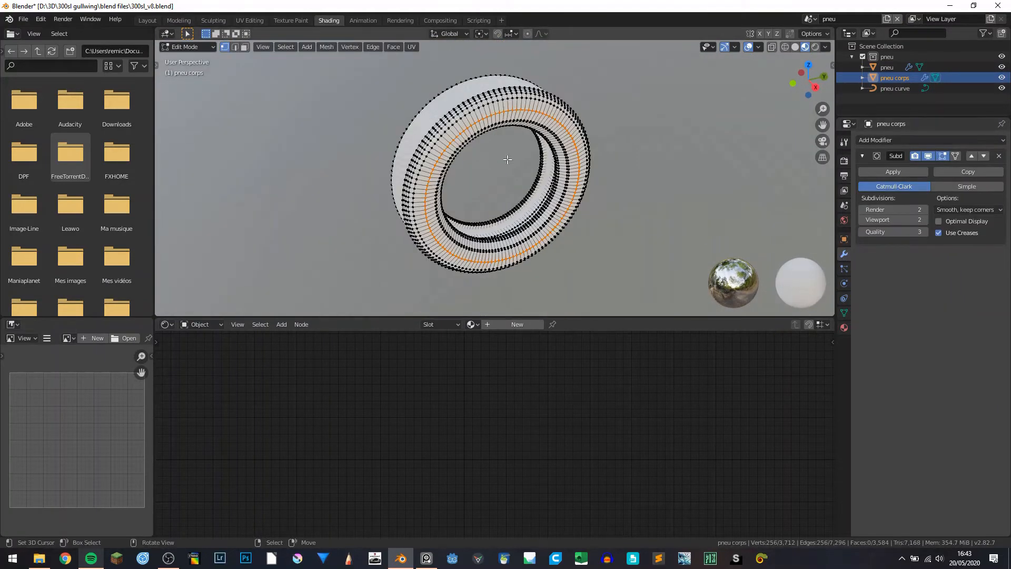
{"action": "middle_click_drag", "start_coordinate": [507, 159], "coordinate": [483, 127]}
{"action": "key", "text": "a"}
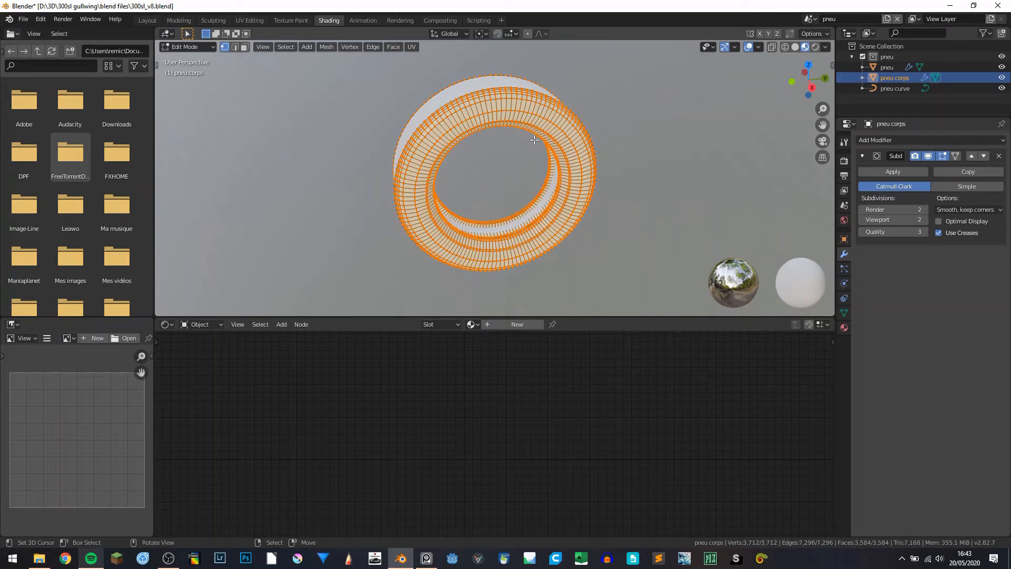
- Project the tire body's UVs from view in the right orthographic view
{"action": "key", "text": "KP_3"}
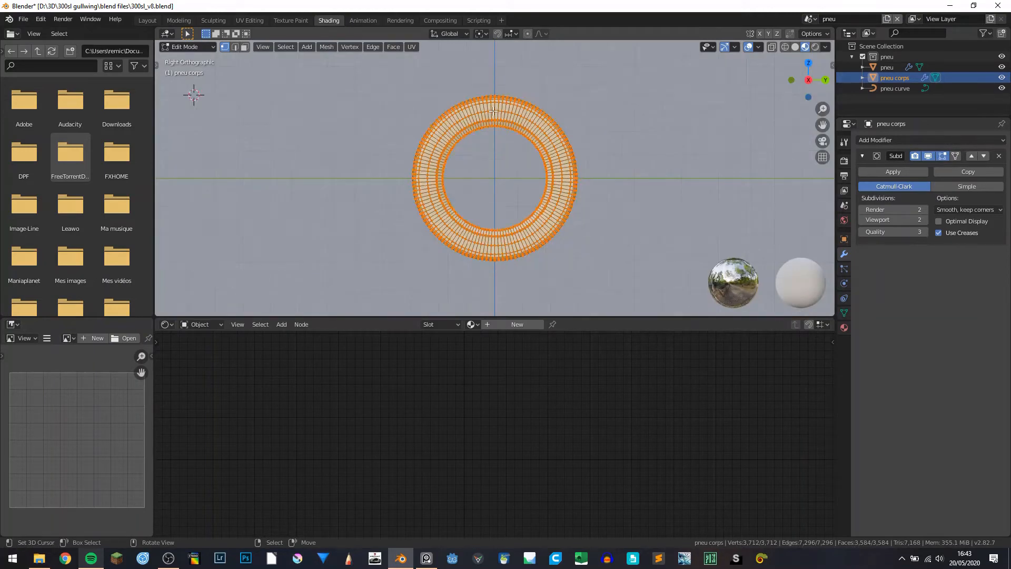
{"action": "scroll", "coordinate": [525, 144], "scroll_direction": "up", "scroll_amount": 2}
{"action": "key", "text": "u"}
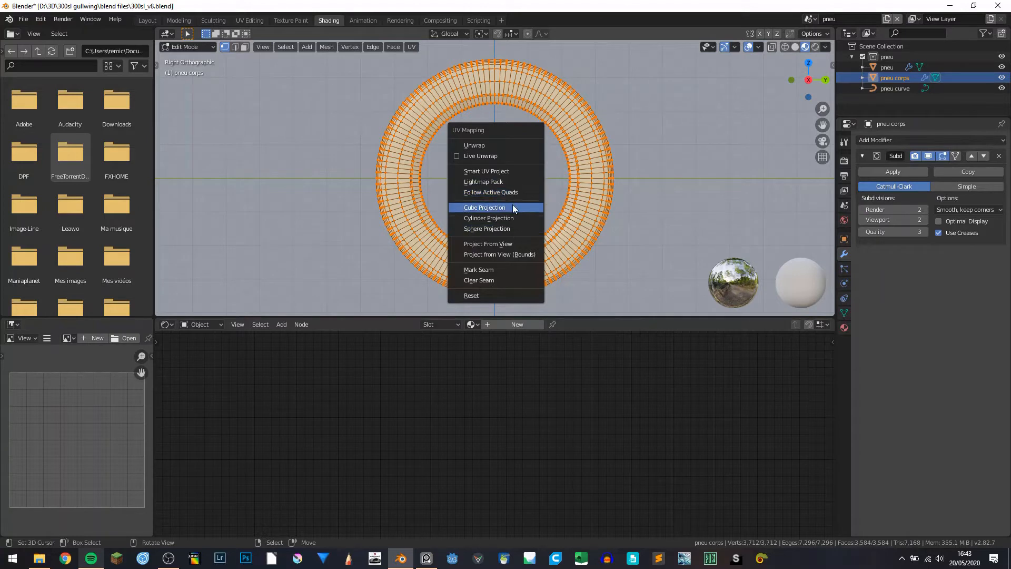
{"action": "left_click", "coordinate": [513, 243]}
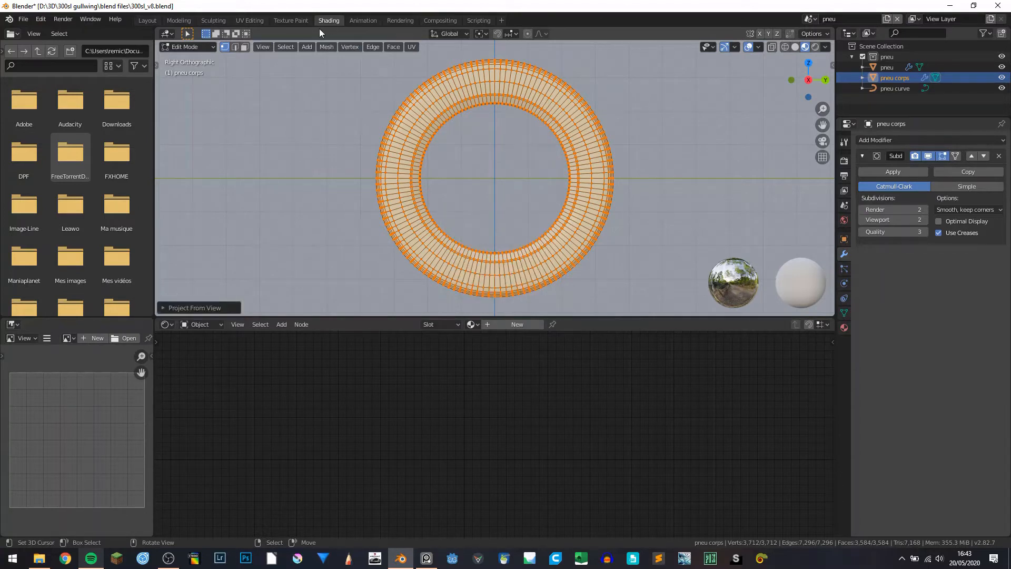
- Load sidewall.jpg from the project's textures folder into the UV Editor
{"action": "left_click", "coordinate": [247, 20]}
{"action": "scroll", "coordinate": [212, 294], "scroll_direction": "up", "scroll_amount": 7}
{"action": "middle_click_drag", "start_coordinate": [317, 150], "coordinate": [229, 244]}
{"action": "left_click", "coordinate": [233, 46]}
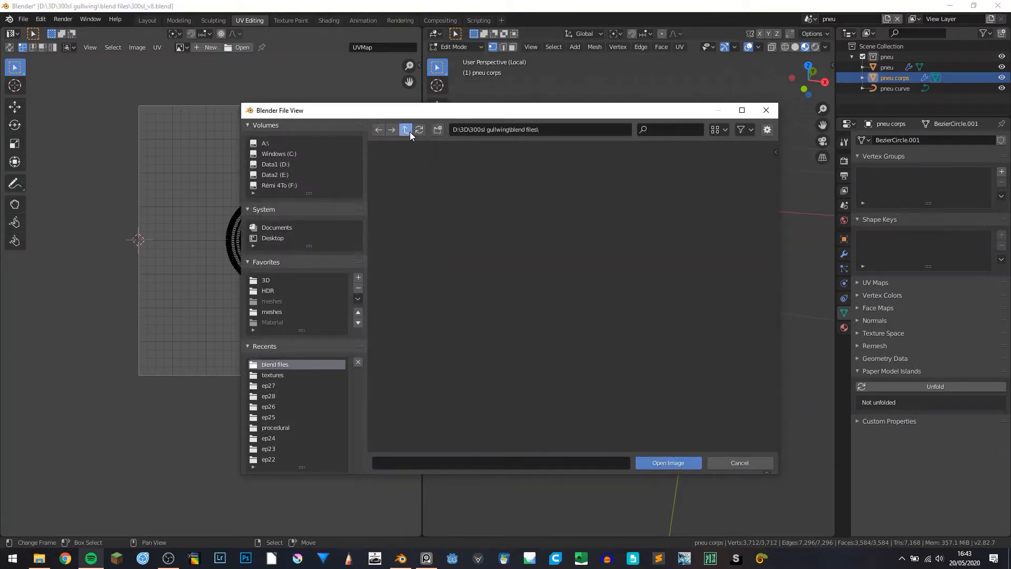
{"action": "left_click", "coordinate": [406, 130]}
{"action": "double_click", "coordinate": [566, 174]}
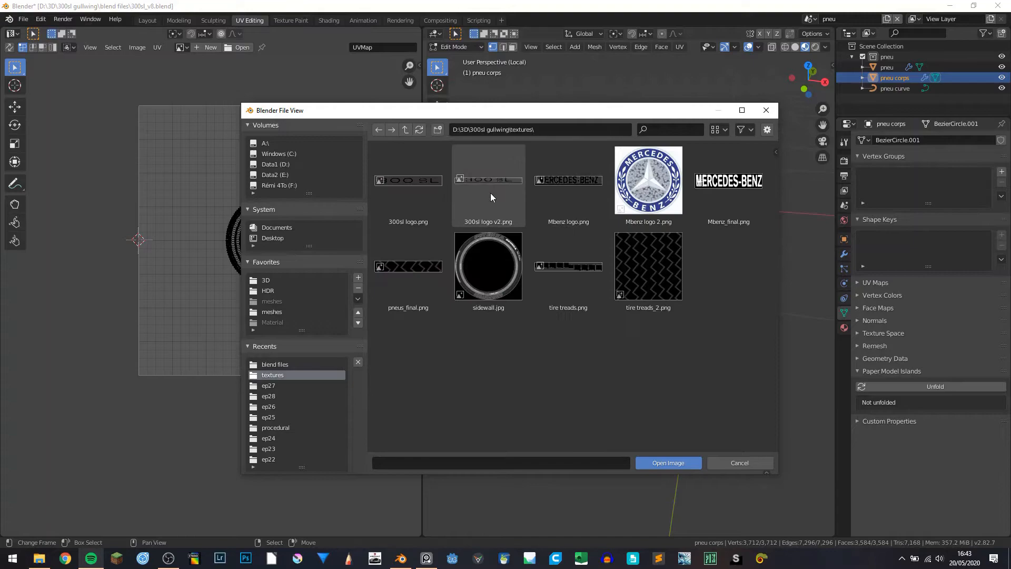
{"action": "double_click", "coordinate": [504, 272]}
- Scale the tire body's entire UV layout by about 3.14 to match the rings of the sidewall image
{"action": "scroll", "coordinate": [298, 228], "scroll_direction": "down", "scroll_amount": 5}
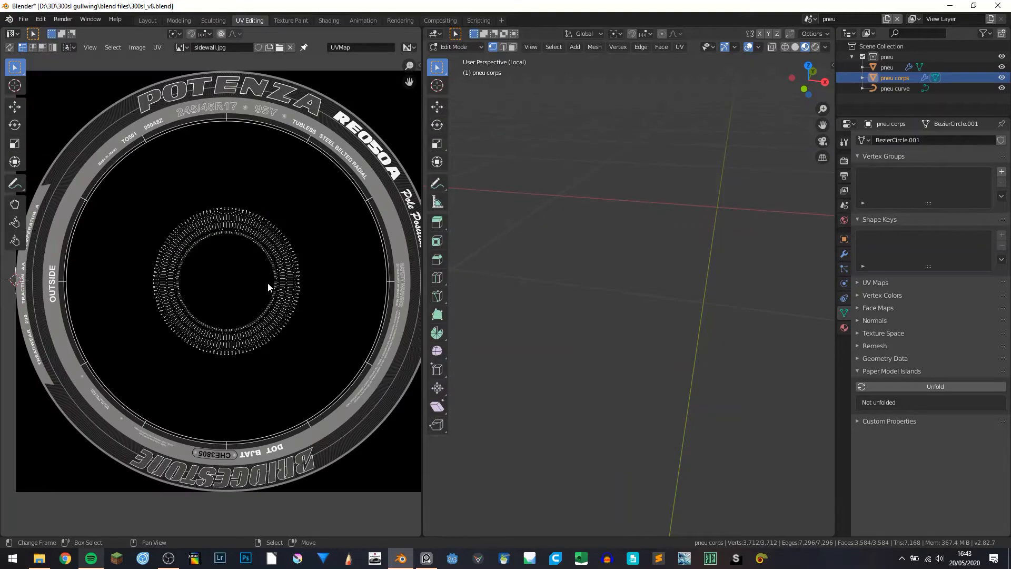
{"action": "key", "text": "a"}
{"action": "scroll", "coordinate": [269, 288], "scroll_direction": "down", "scroll_amount": 1}
{"action": "key", "text": "s"}
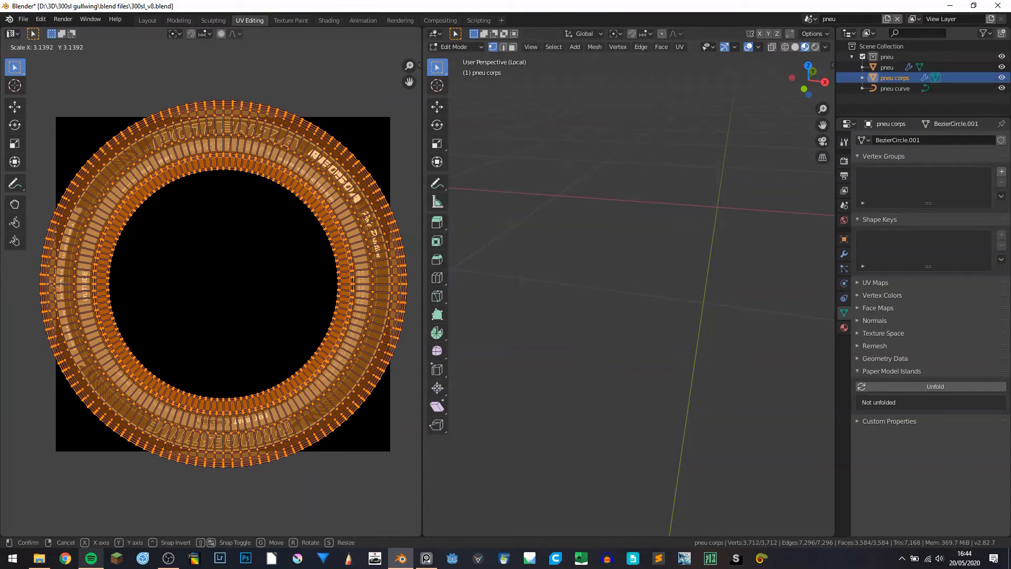
{"action": "left_click", "coordinate": [390, 249]}
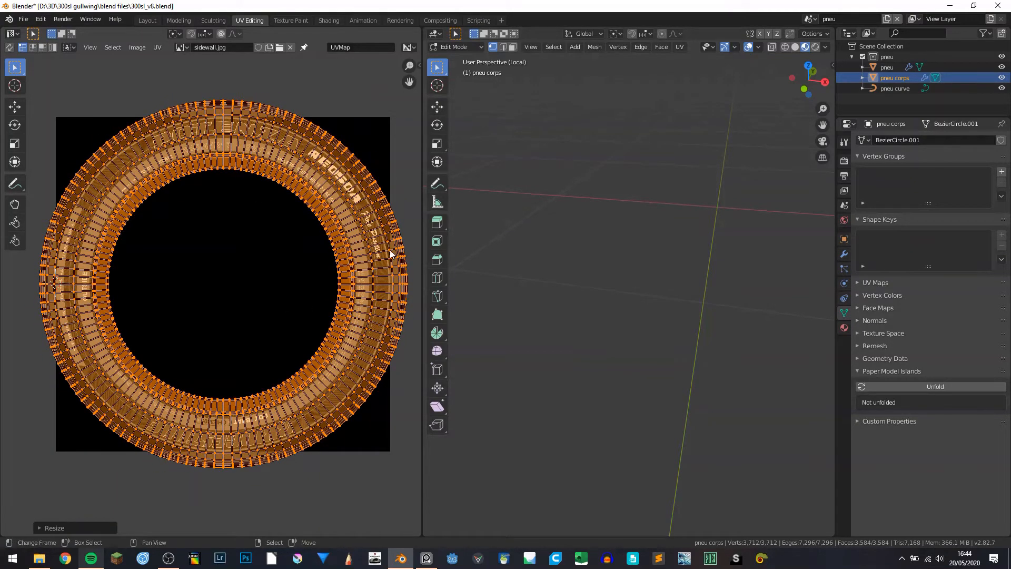
- Create a new material on the tire body in the Shading workspace and name it "pneus"
{"action": "left_click", "coordinate": [329, 20]}
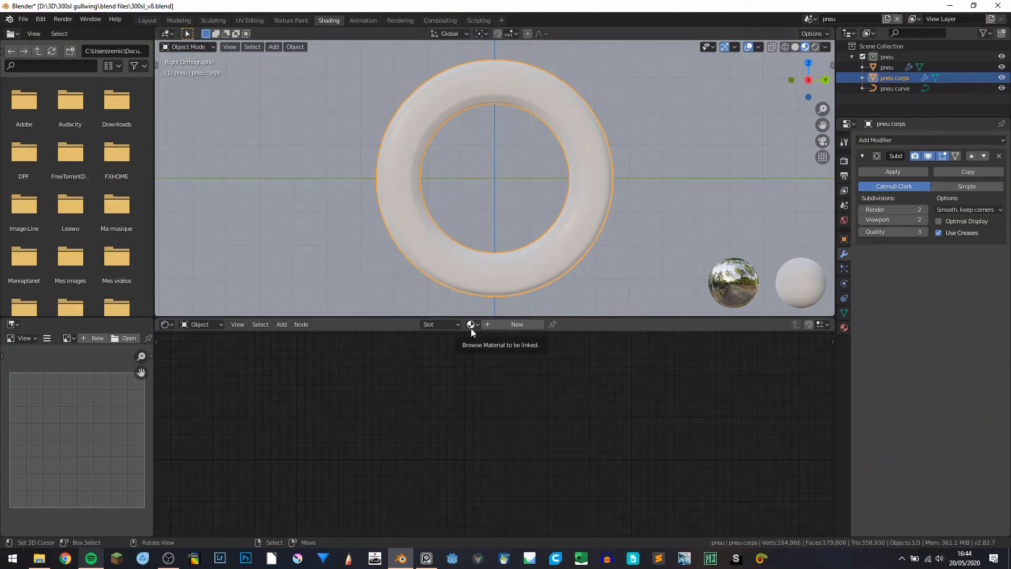
{"action": "left_click", "coordinate": [496, 325]}
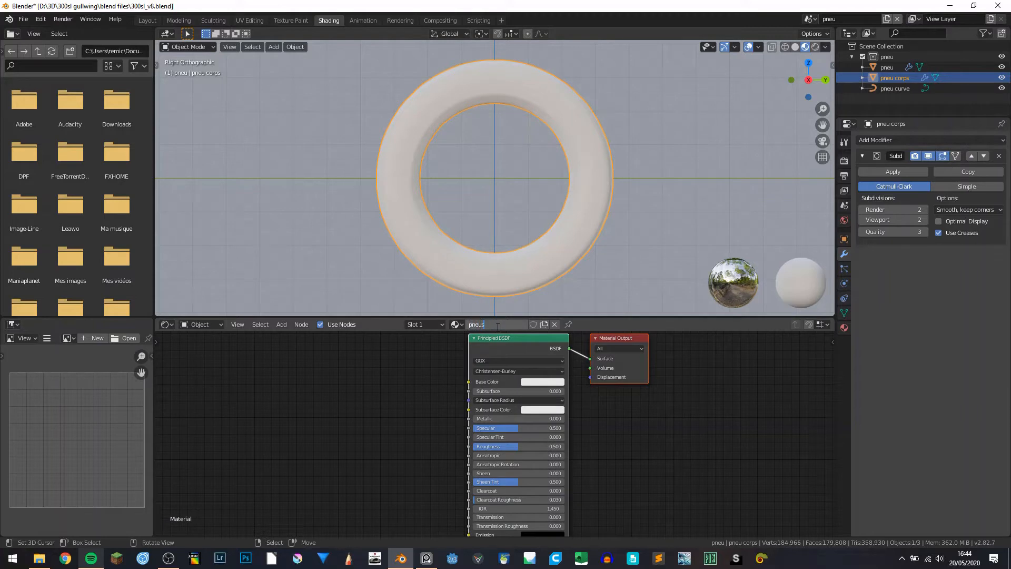
{"action": "middle_click_drag", "start_coordinate": [497, 354], "coordinate": [564, 365]}
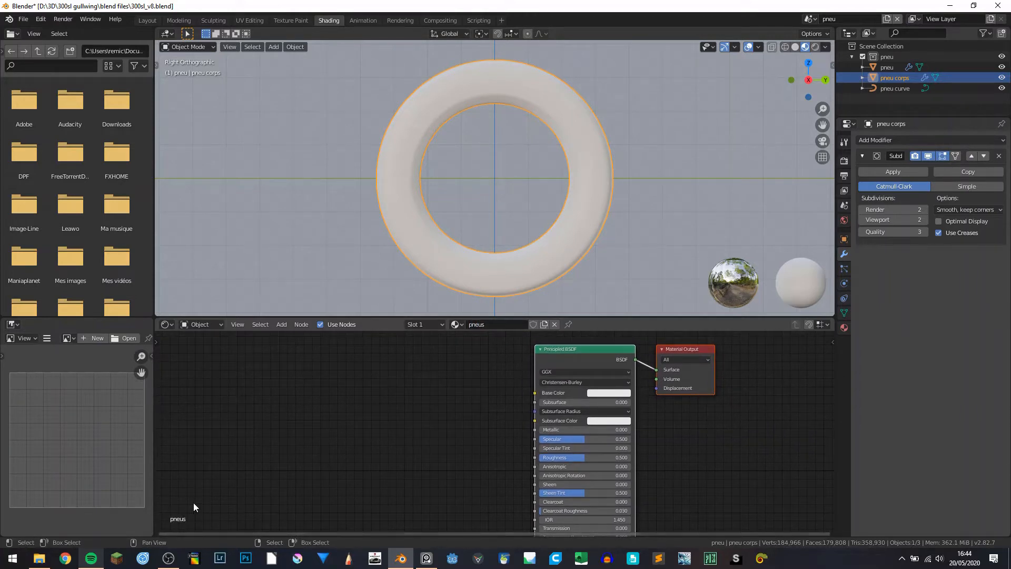
- Bring sidewall.jpg from the file explorer into the pneus material as an image texture and preview it on the tire
{"action": "left_click", "coordinate": [42, 561]}
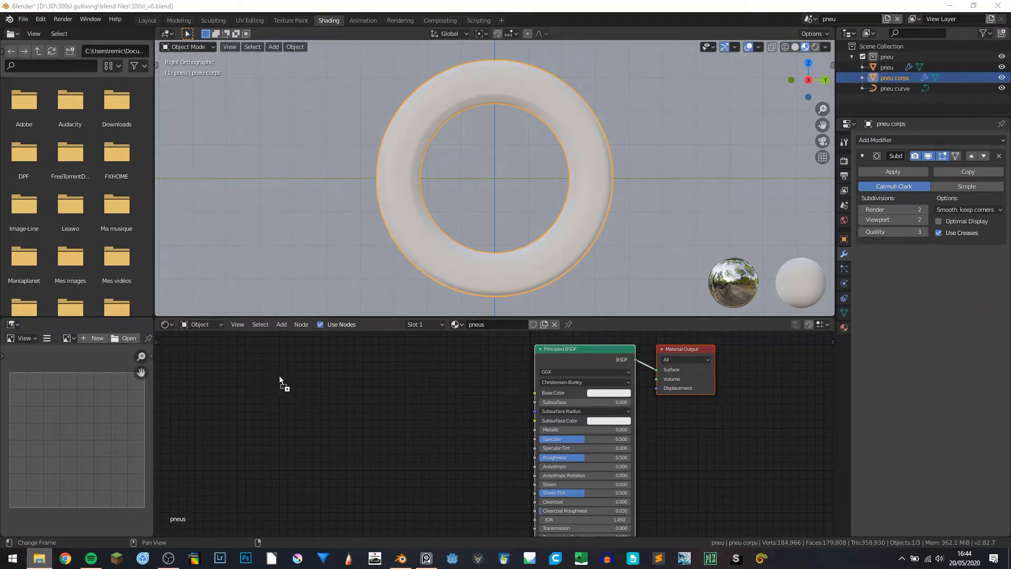
{"action": "left_click_drag", "start_coordinate": [279, 376], "coordinate": [268, 389]}
{"action": "left_click", "coordinate": [296, 394], "text": "ctrl+shift"}
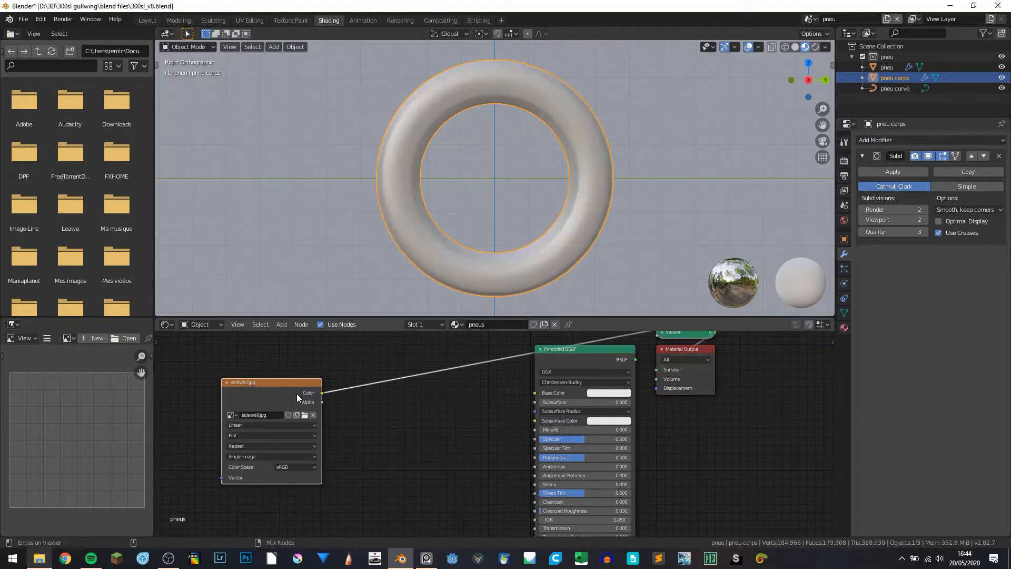
{"action": "middle_click_drag", "start_coordinate": [425, 159], "coordinate": [516, 86]}
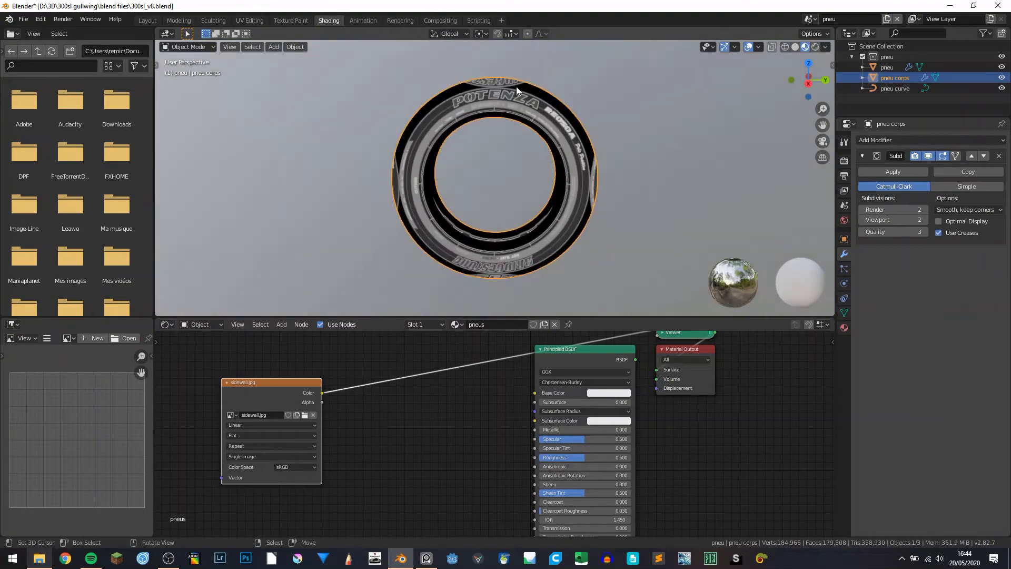
{"action": "middle_click_drag", "start_coordinate": [459, 139], "coordinate": [501, 91]}
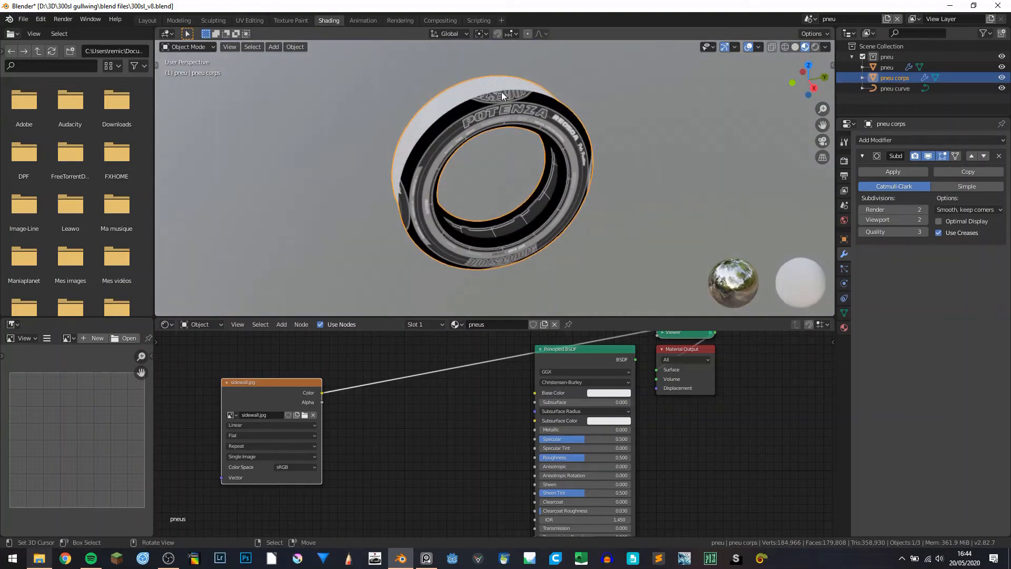
- Set the sidewall image texture's extension to Clip and check both the sidewall and the tread side of the tire
{"action": "left_click", "coordinate": [247, 446]}
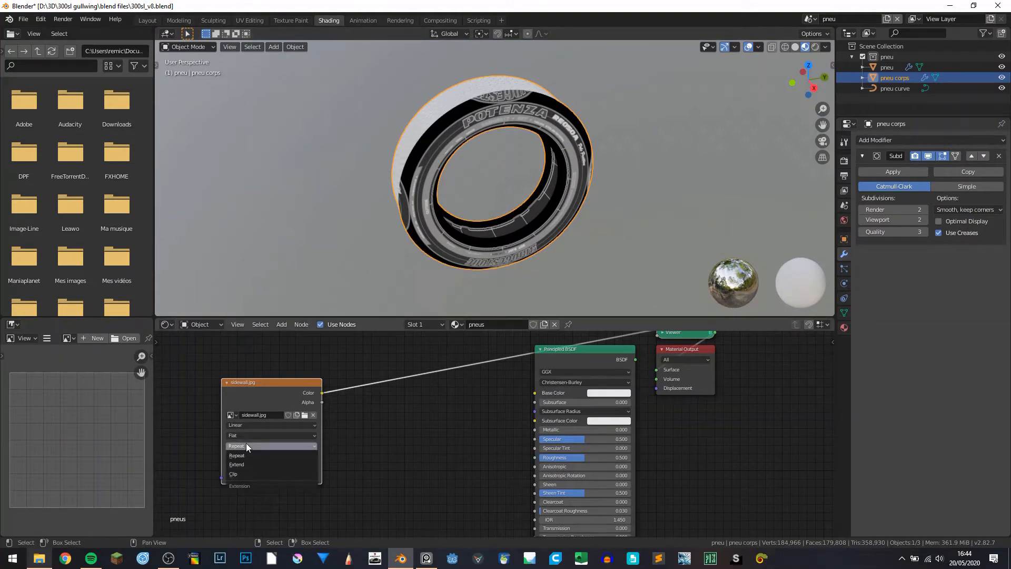
{"action": "left_click", "coordinate": [247, 474]}
{"action": "middle_click_drag", "start_coordinate": [525, 166], "coordinate": [543, 102]}
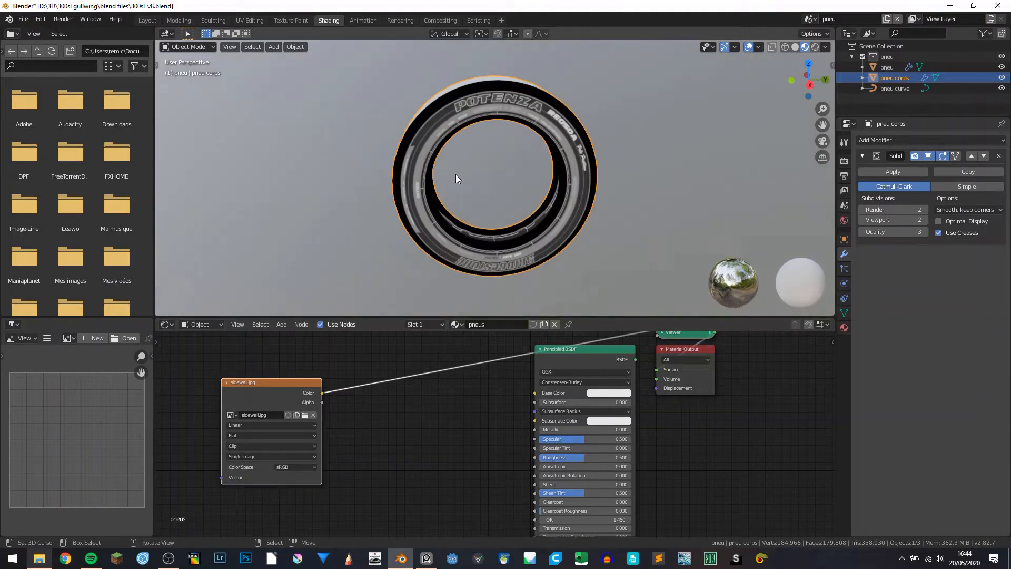
{"action": "middle_click_drag", "start_coordinate": [456, 178], "coordinate": [437, 182]}
- Move the sidewall image node lower, add a Bump node and connect it to the Principled BSDF's Normal input
{"action": "middle_click_drag", "start_coordinate": [365, 397], "coordinate": [331, 391]}
{"action": "left_click_drag", "start_coordinate": [253, 396], "coordinate": [249, 403]}
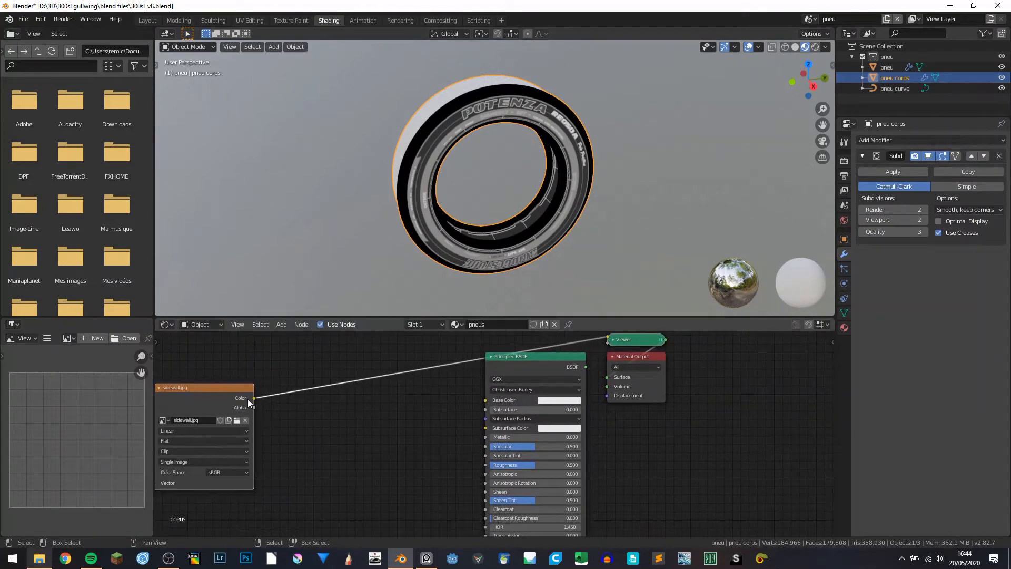
{"action": "middle_click_drag", "start_coordinate": [291, 439], "coordinate": [396, 358]}
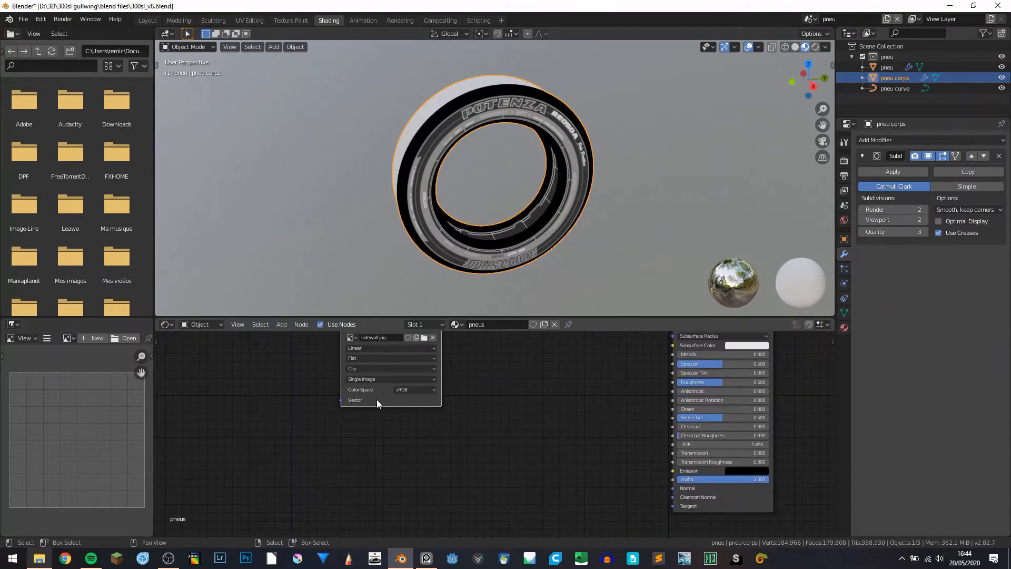
{"action": "left_click_drag", "start_coordinate": [378, 399], "coordinate": [276, 514]}
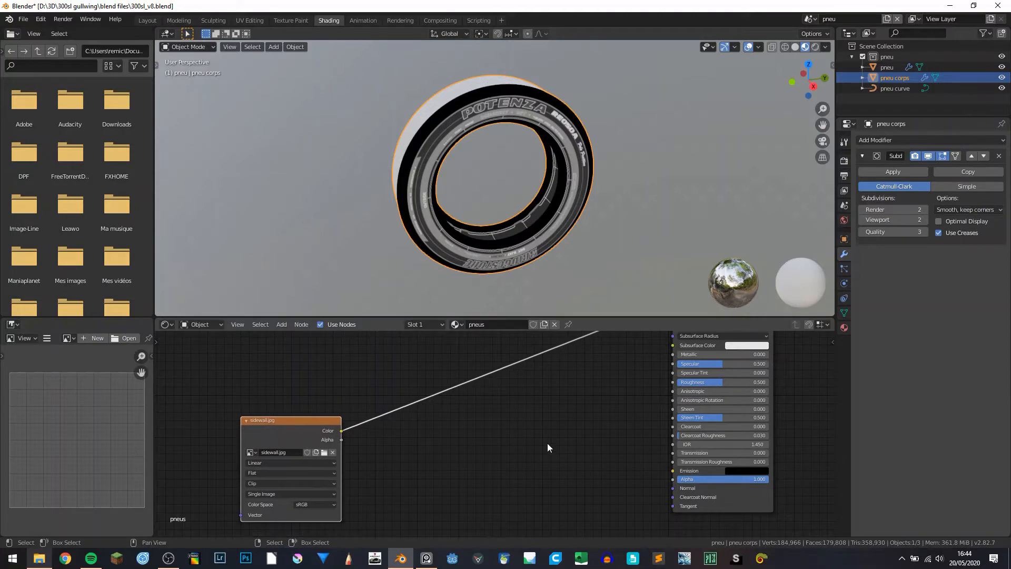
{"action": "key", "text": "shift+a"}
{"action": "left_click", "coordinate": [551, 430]}
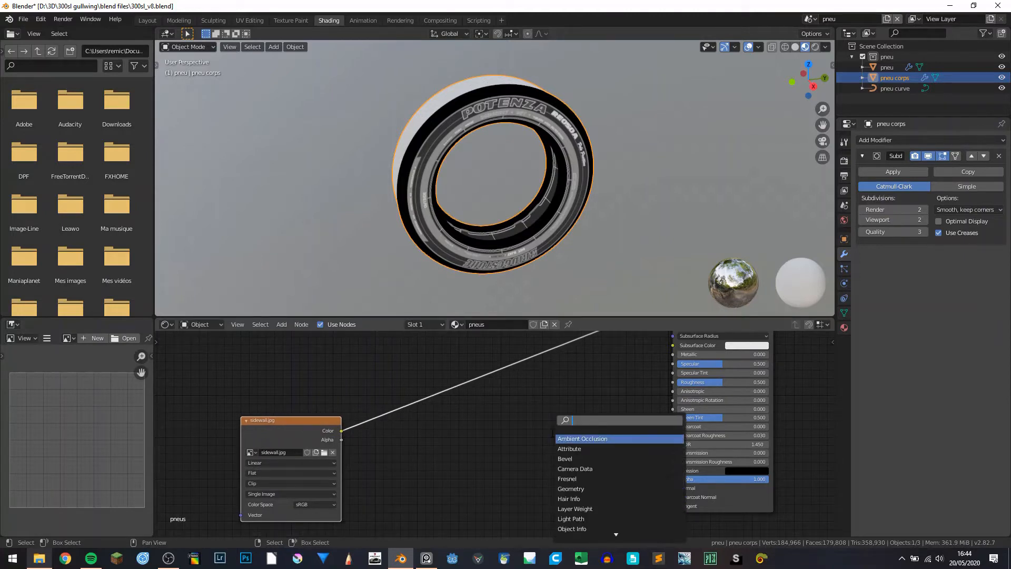
{"action": "type", "text": "bump"}
{"action": "key", "text": "Return"}
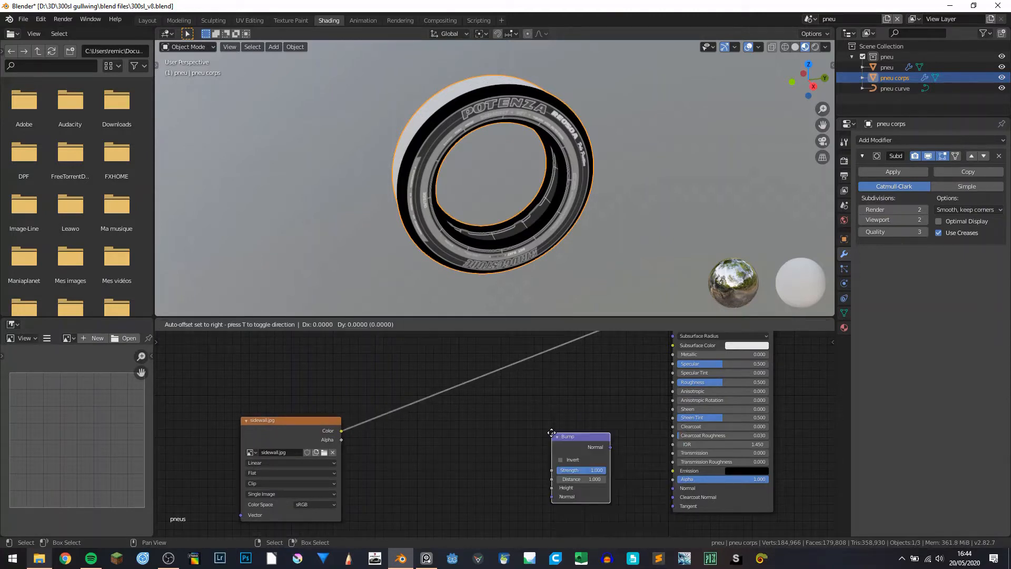
{"action": "left_click_drag", "start_coordinate": [606, 466], "coordinate": [701, 491]}
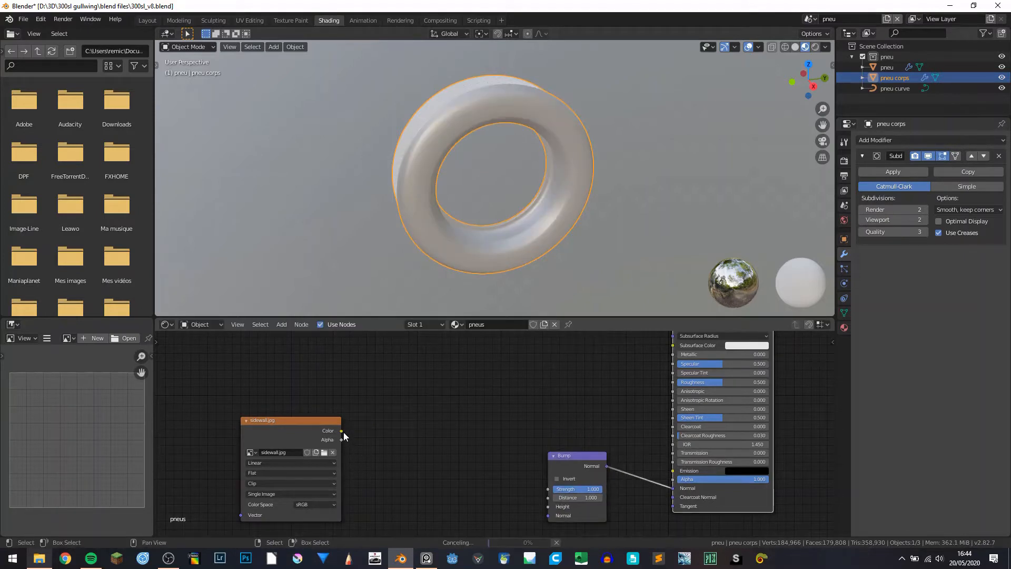
- Connect the sidewall image's Color to the Bump node's Height and place the image node beside the Bump node
{"action": "left_click_drag", "start_coordinate": [342, 431], "coordinate": [548, 506]}
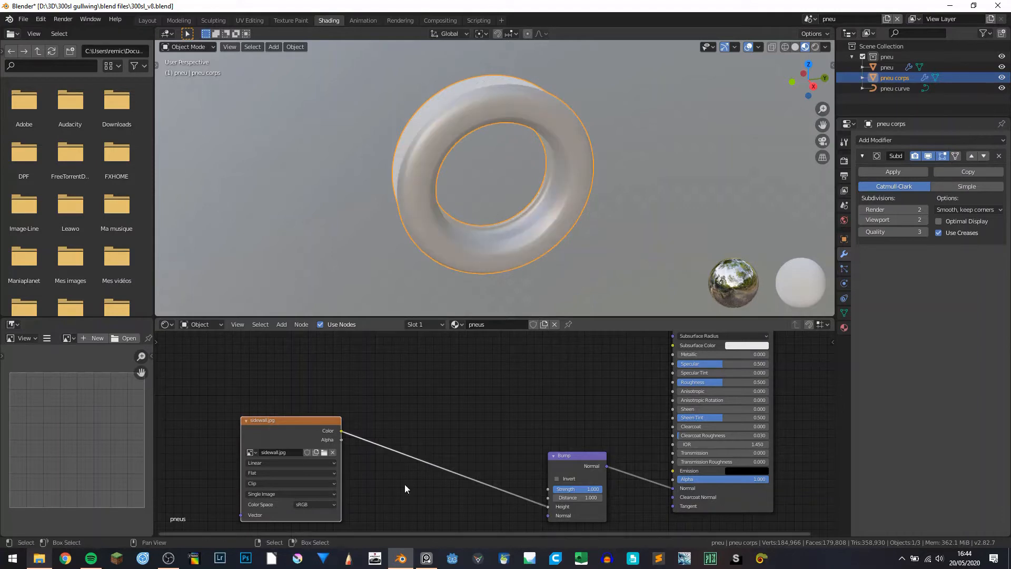
{"action": "left_click_drag", "start_coordinate": [272, 431], "coordinate": [432, 467]}
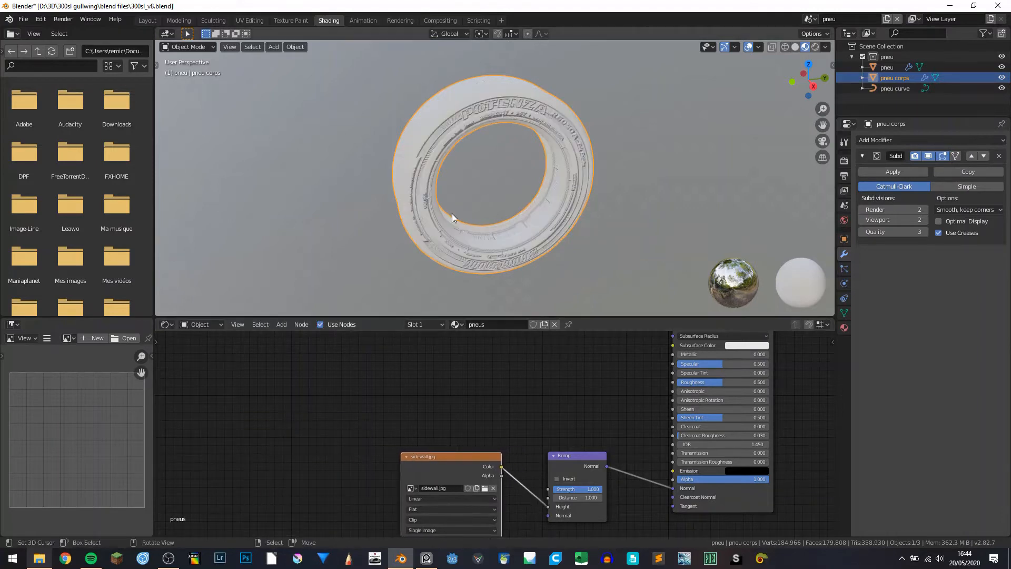
{"action": "mouse_move", "coordinate": [438, 163]}
{"action": "middle_mouse_down"}
{"action": "mouse_move", "coordinate": [455, 129]}
{"action": "mouse_move", "coordinate": [440, 164]}
{"action": "middle_mouse_up"}
{"action": "scroll", "coordinate": [455, 128], "scroll_direction": "up", "scroll_amount": 3}
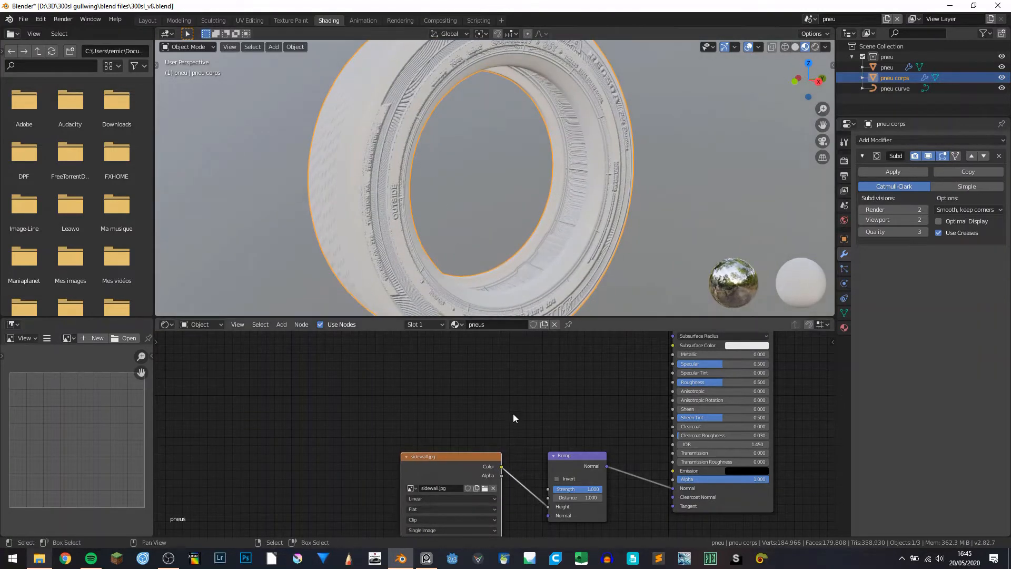
- Set the Bump node's strength to 0.375 and inspect the relief on the tire
{"action": "scroll", "coordinate": [586, 494], "scroll_direction": "up", "scroll_amount": 3}
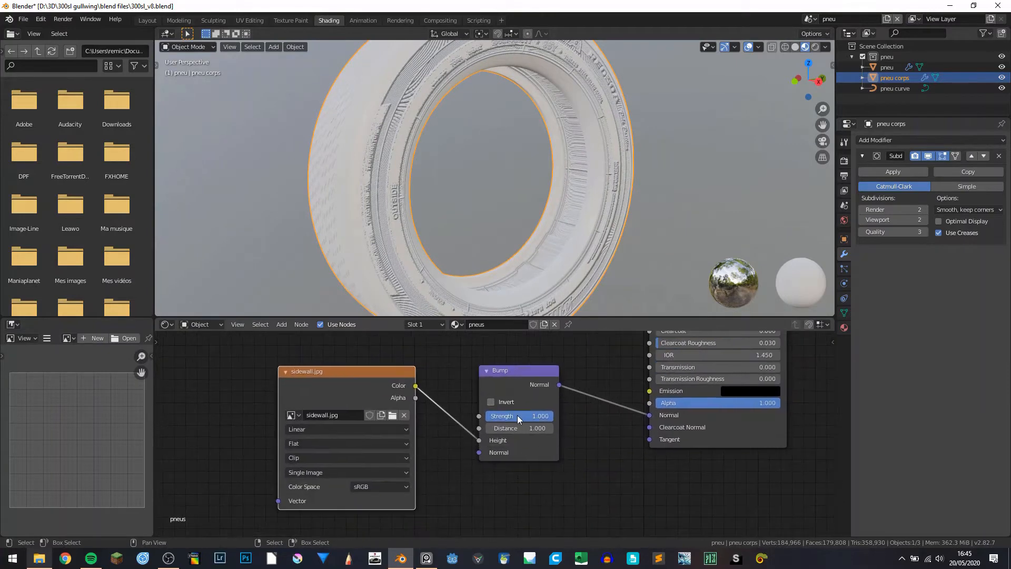
{"action": "left_click_drag", "start_coordinate": [549, 413], "coordinate": [492, 413]}
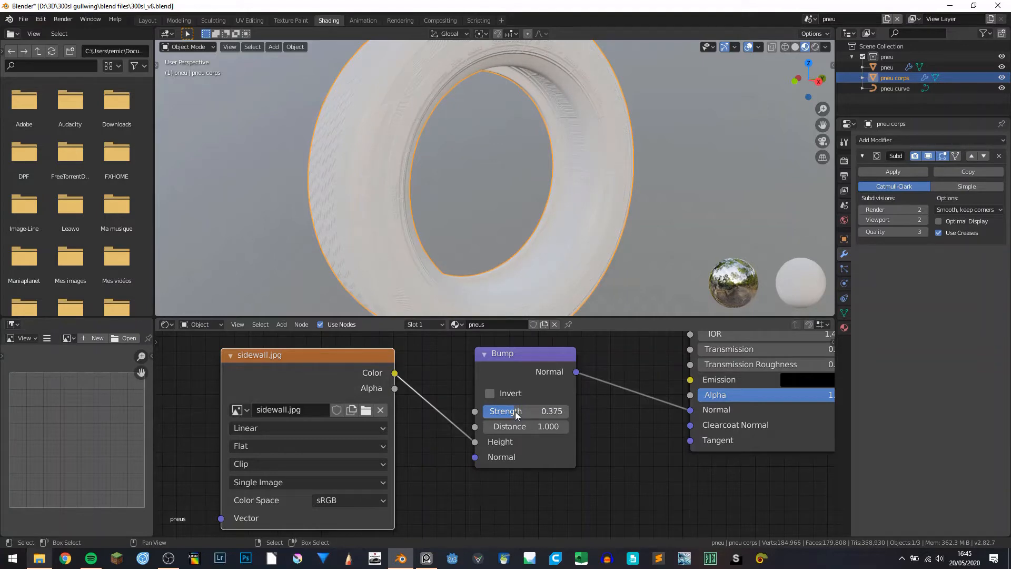
{"action": "middle_click_drag", "start_coordinate": [505, 295], "coordinate": [533, 99]}
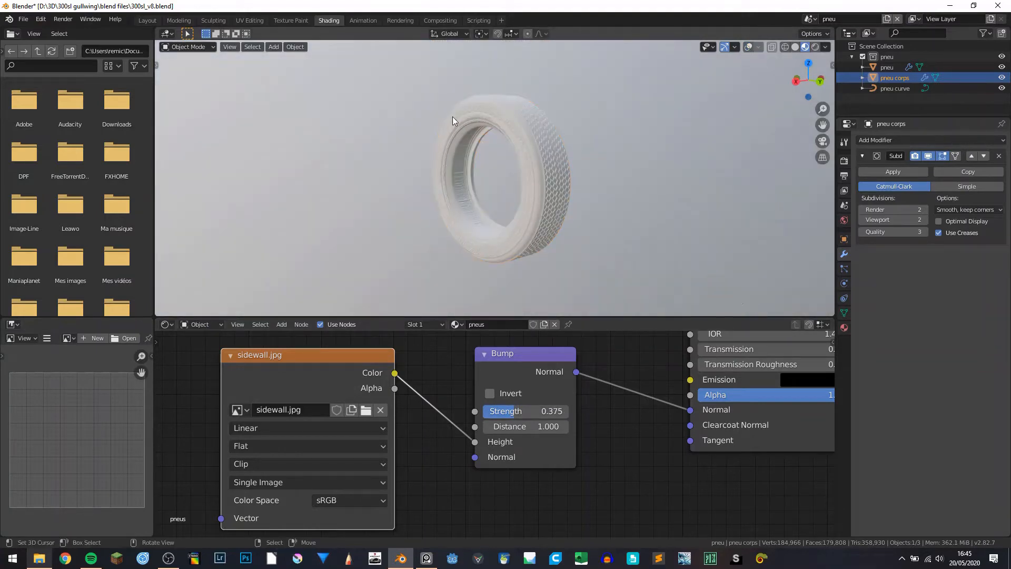
{"action": "middle_click_drag", "start_coordinate": [452, 120], "coordinate": [415, 164]}
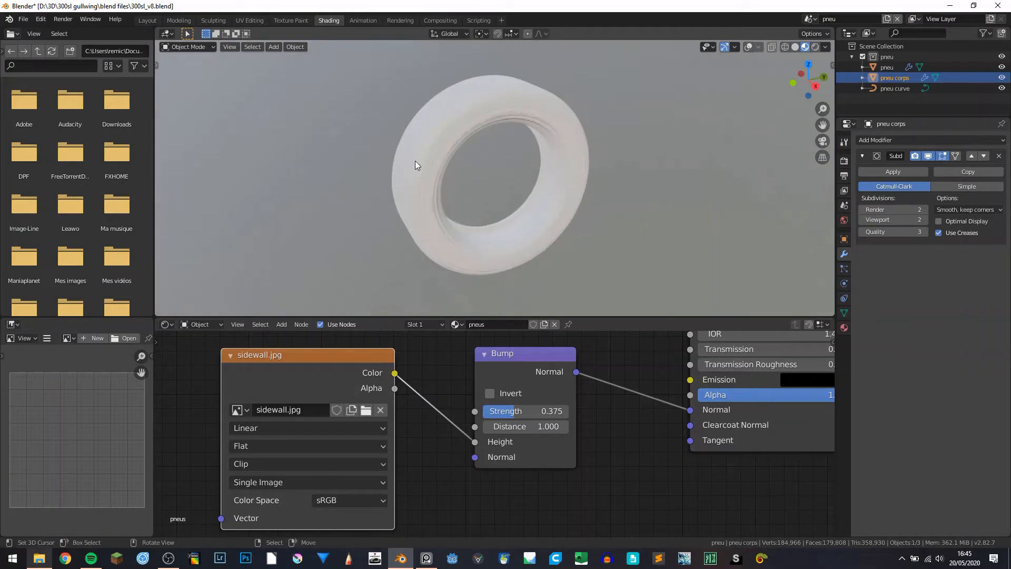
{"action": "scroll", "coordinate": [474, 166], "scroll_direction": "down", "scroll_amount": 5}
{"action": "middle_click_drag", "start_coordinate": [513, 188], "coordinate": [497, 185]}
- Add a Musgrave Texture node in the empty area well to the left of the Principled BSDF
{"action": "middle_click_drag", "start_coordinate": [627, 406], "coordinate": [619, 517]}
{"action": "middle_click_drag", "start_coordinate": [591, 407], "coordinate": [550, 535]}
{"action": "scroll", "coordinate": [565, 351], "scroll_direction": "down", "scroll_amount": 5}
{"action": "middle_click_drag", "start_coordinate": [565, 356], "coordinate": [593, 421]}
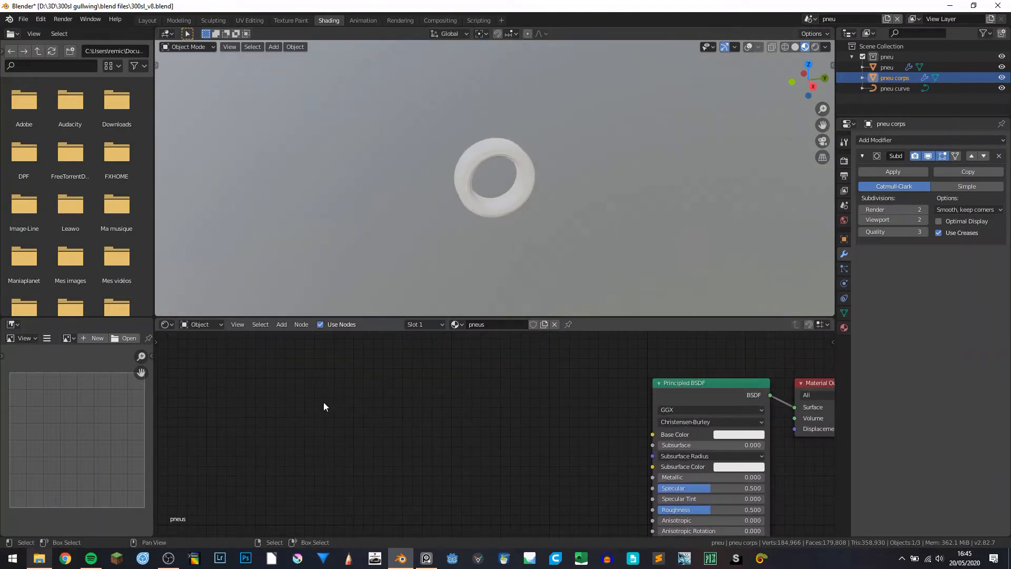
{"action": "key", "text": "shift+a"}
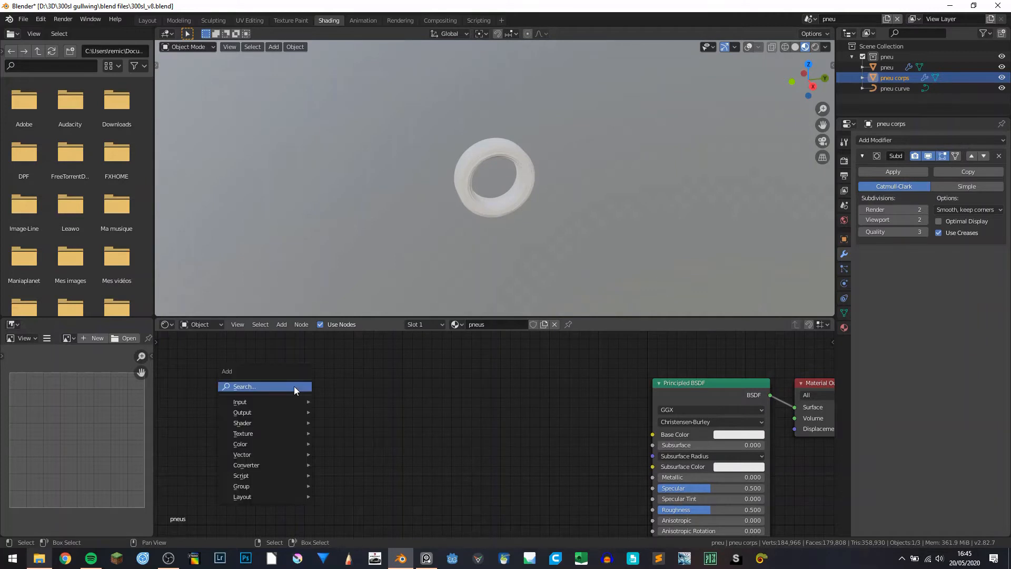
{"action": "left_click", "coordinate": [294, 387]}
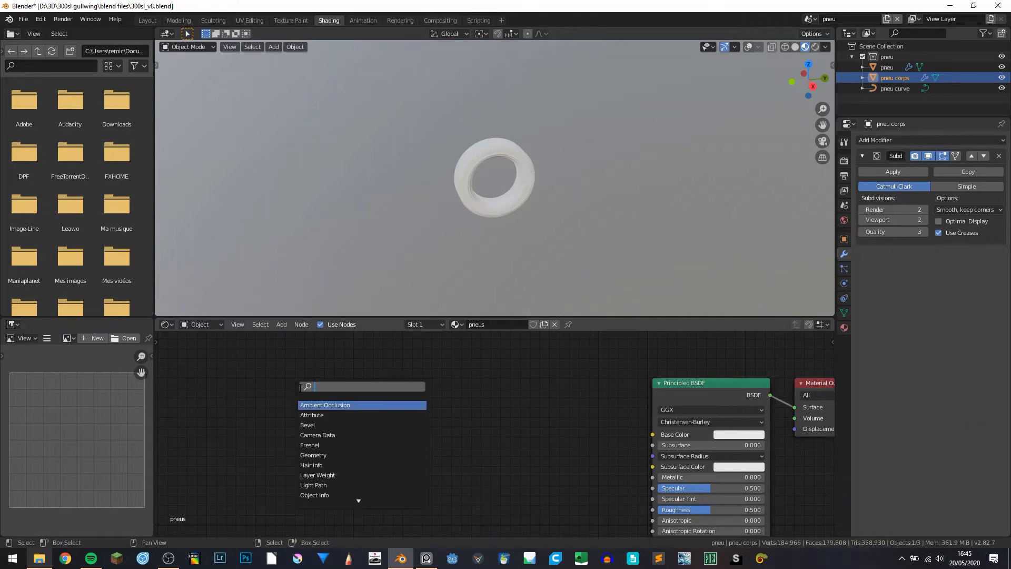
{"action": "type", "text": "musgr"}
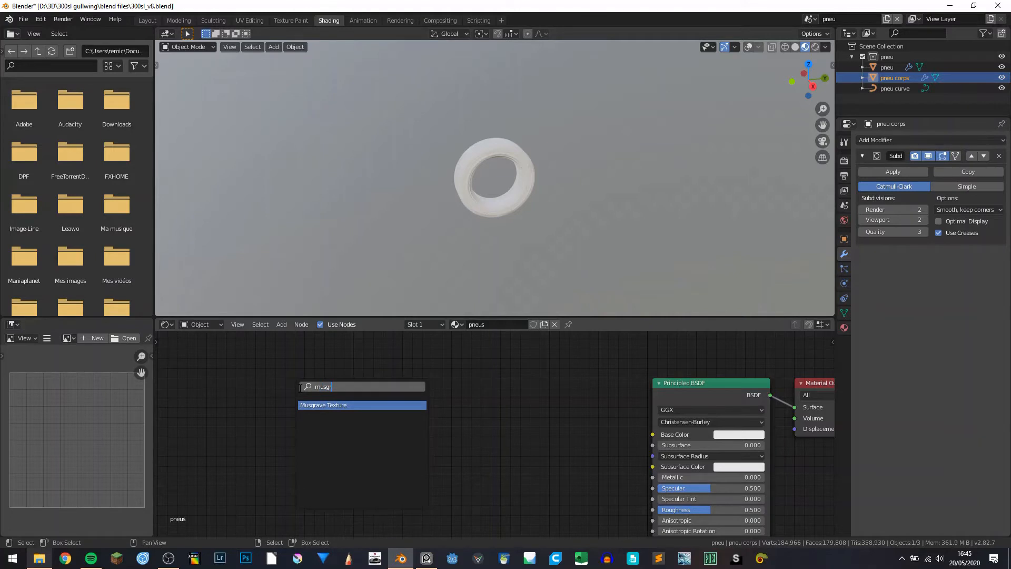
{"action": "key", "text": "Return"}
{"action": "left_click", "coordinate": [207, 391]}
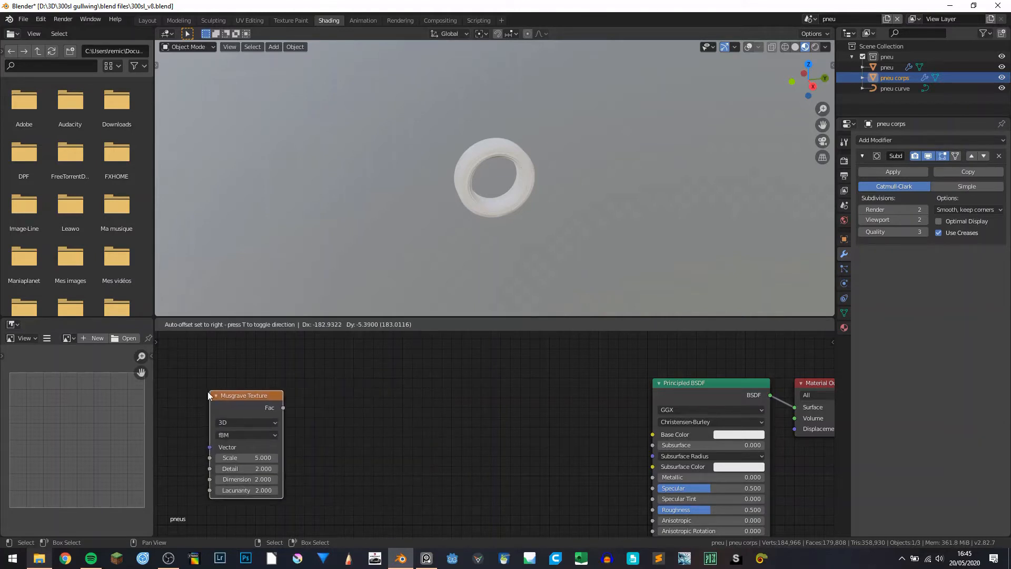
- Preview the Musgrave Texture node's output directly on the tire
{"action": "left_click", "coordinate": [245, 406], "text": "ctrl+shift"}
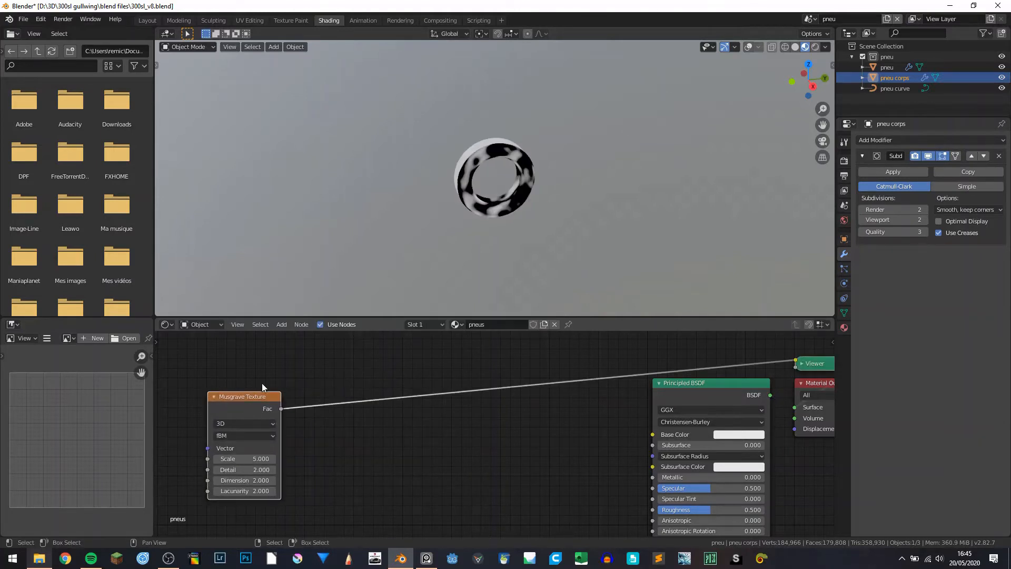
{"action": "middle_click_drag", "start_coordinate": [271, 400], "coordinate": [388, 406]}
{"action": "scroll", "coordinate": [387, 416], "scroll_direction": "up", "scroll_amount": 2}
- Try the Musgrave Texture in 2D, 1D, 3D and 4D modes to compare the patterns on the tire
{"action": "left_click", "coordinate": [330, 389]}
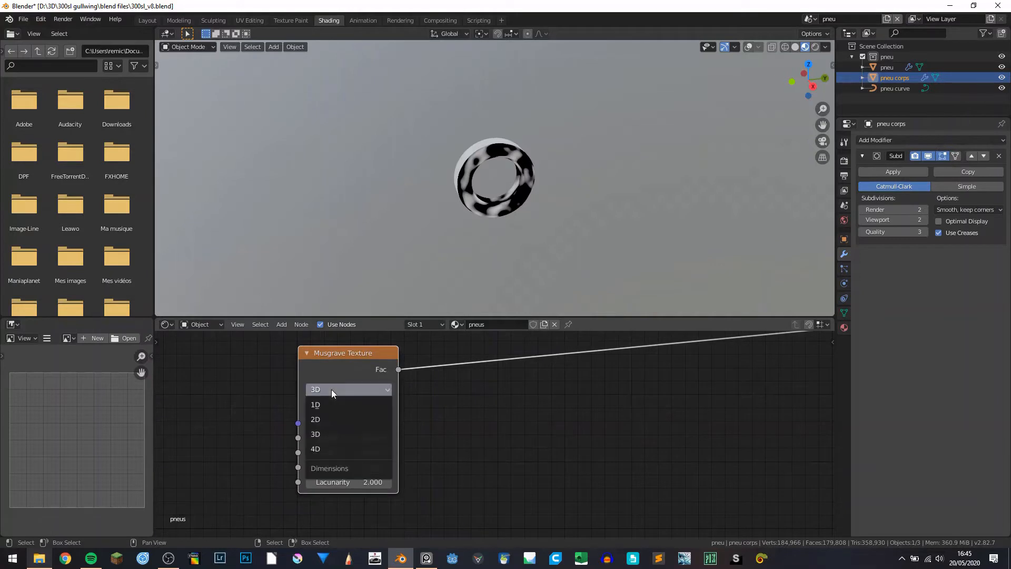
{"action": "left_click", "coordinate": [317, 417]}
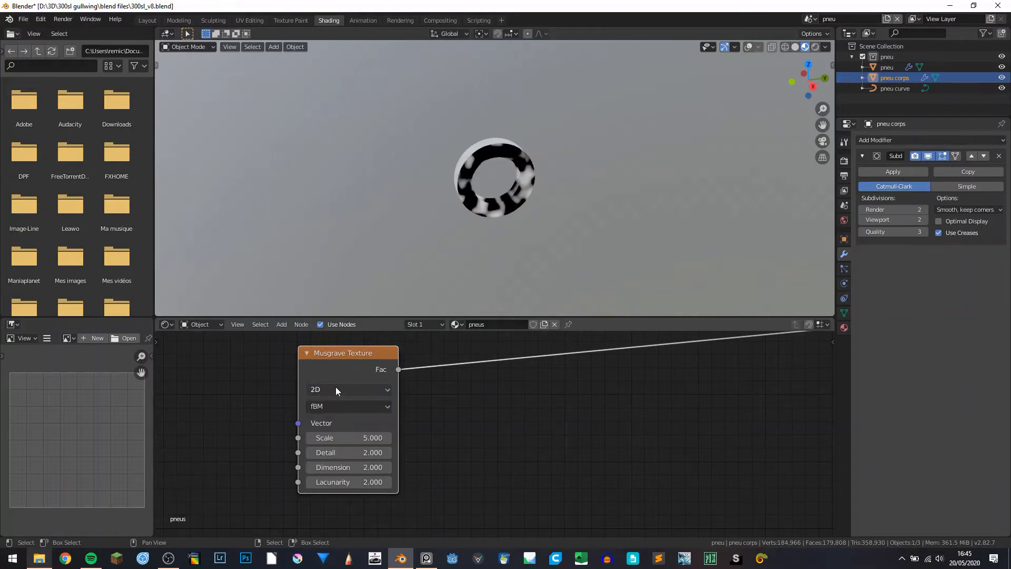
{"action": "left_click", "coordinate": [336, 389]}
{"action": "left_click", "coordinate": [328, 405]}
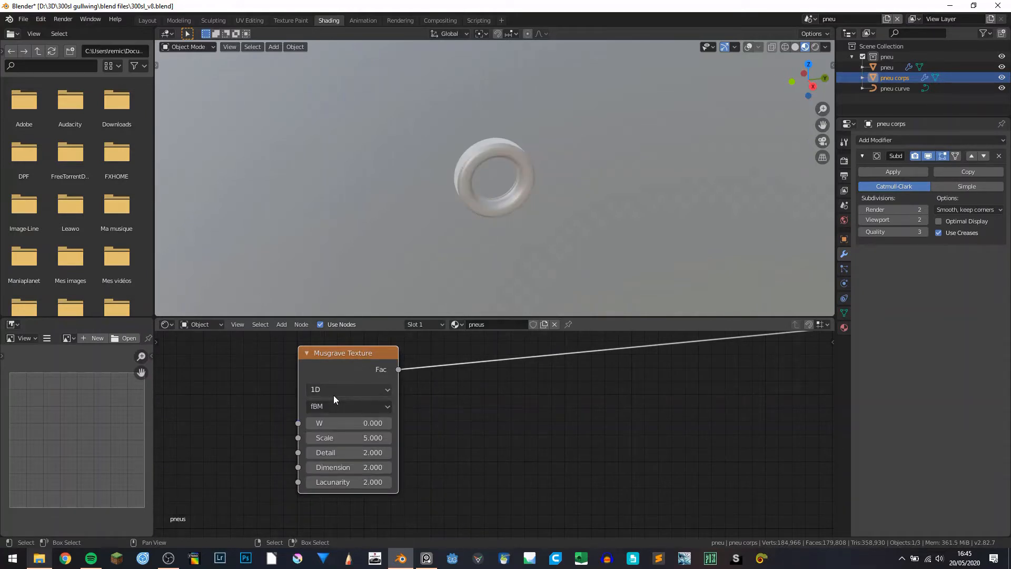
{"action": "left_click", "coordinate": [336, 393]}
{"action": "left_click", "coordinate": [334, 432]}
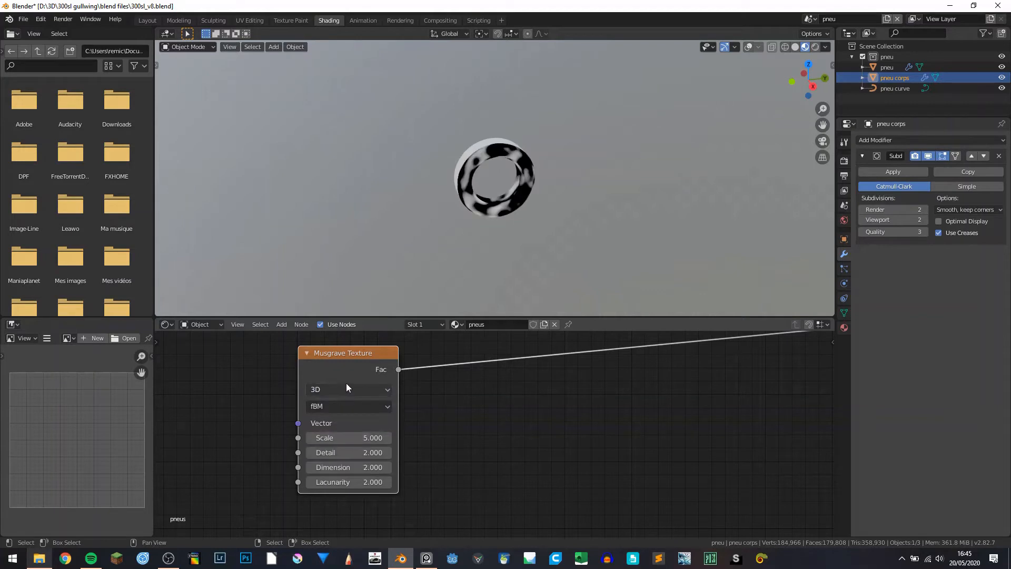
{"action": "left_click", "coordinate": [346, 389]}
{"action": "left_click", "coordinate": [328, 443]}
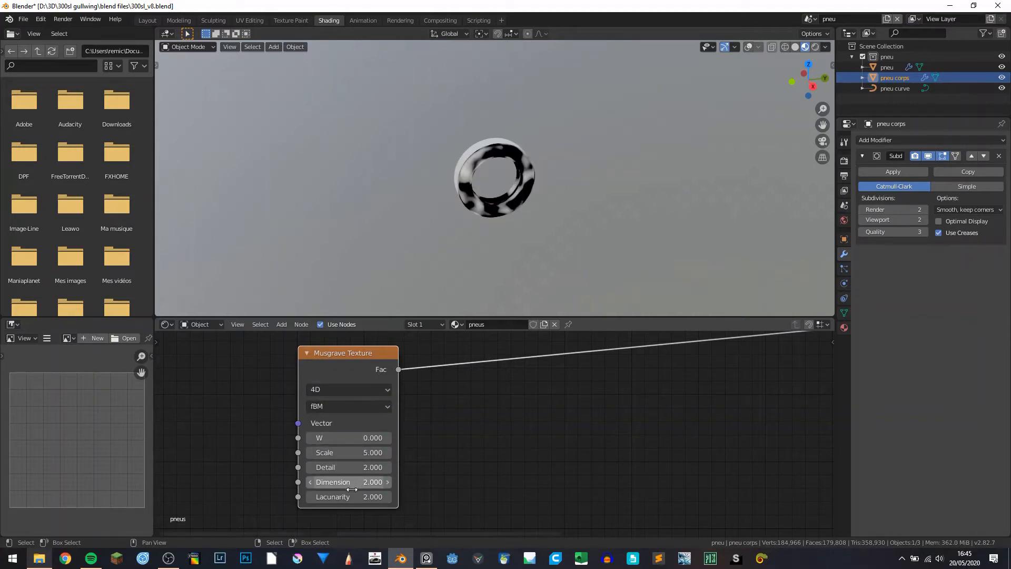
- Try different Dimension, W, Scale and Detail values on the 4D Musgrave Texture
{"action": "mouse_move", "coordinate": [348, 496]}
{"action": "left_mouse_down"}
{"action": "mouse_move", "coordinate": [320, 497]}
{"action": "mouse_move", "coordinate": [349, 491]}
{"action": "mouse_move", "coordinate": [316, 481]}
{"action": "mouse_move", "coordinate": [400, 481]}
{"action": "left_mouse_up"}
{"action": "left_click", "coordinate": [312, 481]}
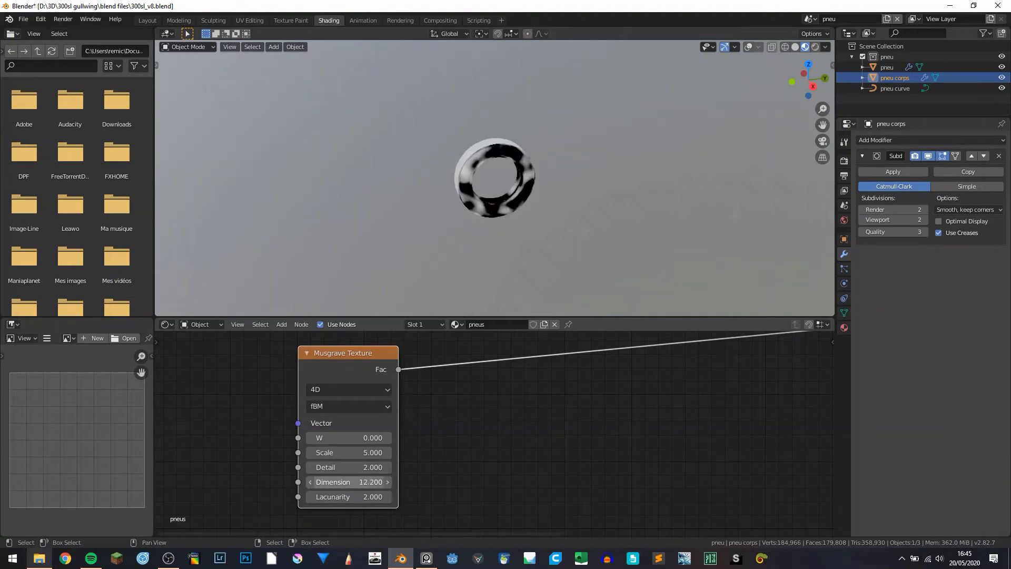
{"action": "left_click", "coordinate": [357, 481]}
{"action": "type", "text": "1.82"}
{"action": "key", "text": "Return"}
{"action": "left_click_drag", "start_coordinate": [357, 436], "coordinate": [416, 437]}
{"action": "right_click", "coordinate": [357, 437]}
{"action": "mouse_move", "coordinate": [352, 453]}
{"action": "left_mouse_down"}
{"action": "mouse_move", "coordinate": [437, 452]}
{"action": "mouse_move", "coordinate": [380, 453]}
{"action": "mouse_move", "coordinate": [416, 469]}
{"action": "mouse_move", "coordinate": [321, 469]}
{"action": "mouse_move", "coordinate": [405, 468]}
{"action": "left_mouse_up"}
{"action": "right_click", "coordinate": [352, 452]}
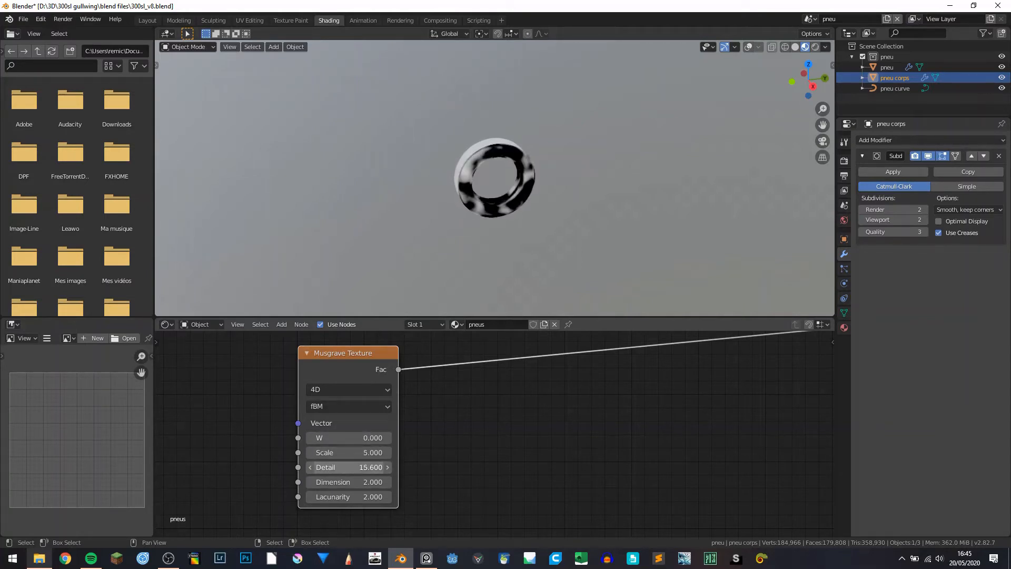
{"action": "right_click", "coordinate": [347, 468]}
- Try the Multifractal type on the Musgrave Texture and inspect its pattern on the tire
{"action": "left_click", "coordinate": [355, 409]}
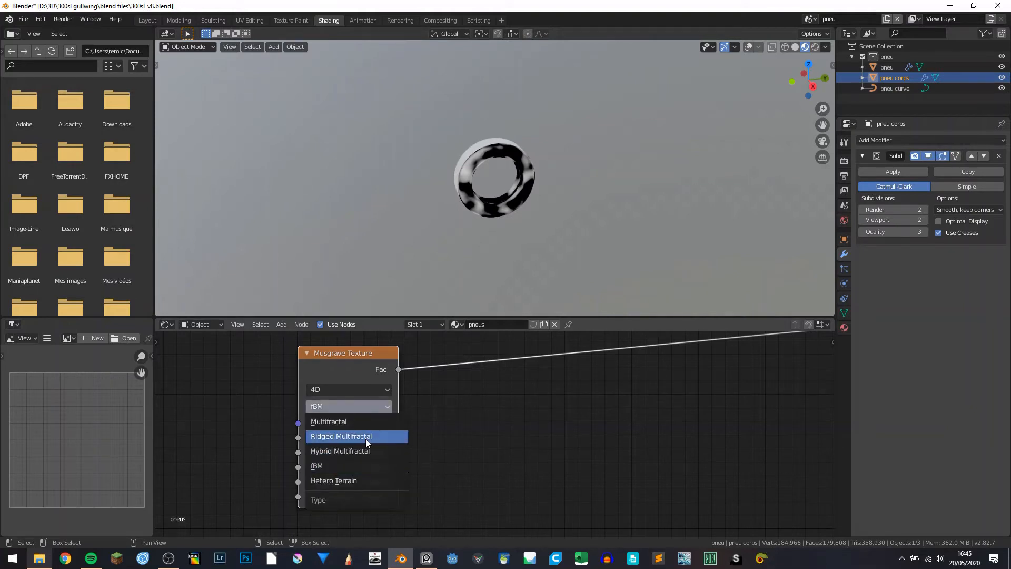
{"action": "left_click", "coordinate": [361, 425]}
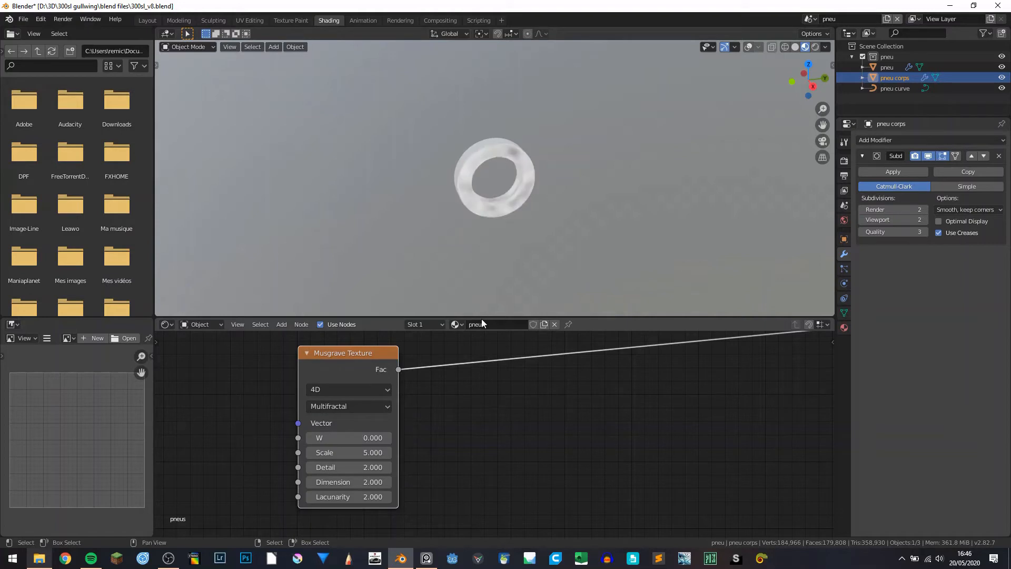
{"action": "scroll", "coordinate": [586, 236], "scroll_direction": "up", "scroll_amount": 10}
{"action": "scroll", "coordinate": [555, 264], "scroll_direction": "down", "scroll_amount": 5}
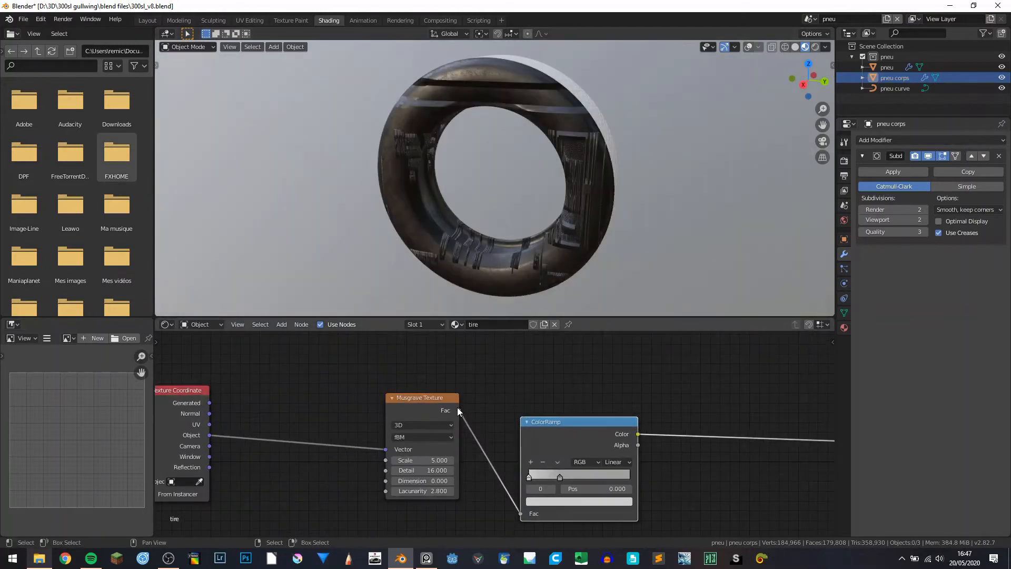
- Examine the existing tire material's Musgrave Texture and ColorRamp nodes and its surface up close
{"action": "middle_click_drag", "start_coordinate": [457, 407], "coordinate": [461, 399]}
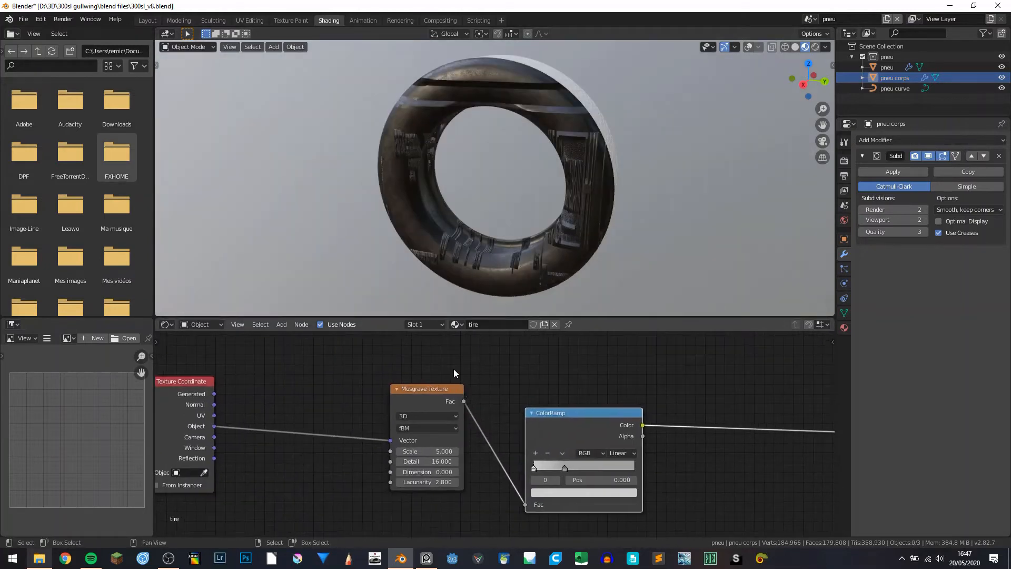
{"action": "middle_click_drag", "start_coordinate": [494, 175], "coordinate": [547, 196]}
{"action": "scroll", "coordinate": [472, 200], "scroll_direction": "up", "scroll_amount": 5}
{"action": "middle_click_drag", "start_coordinate": [472, 201], "coordinate": [484, 184]}
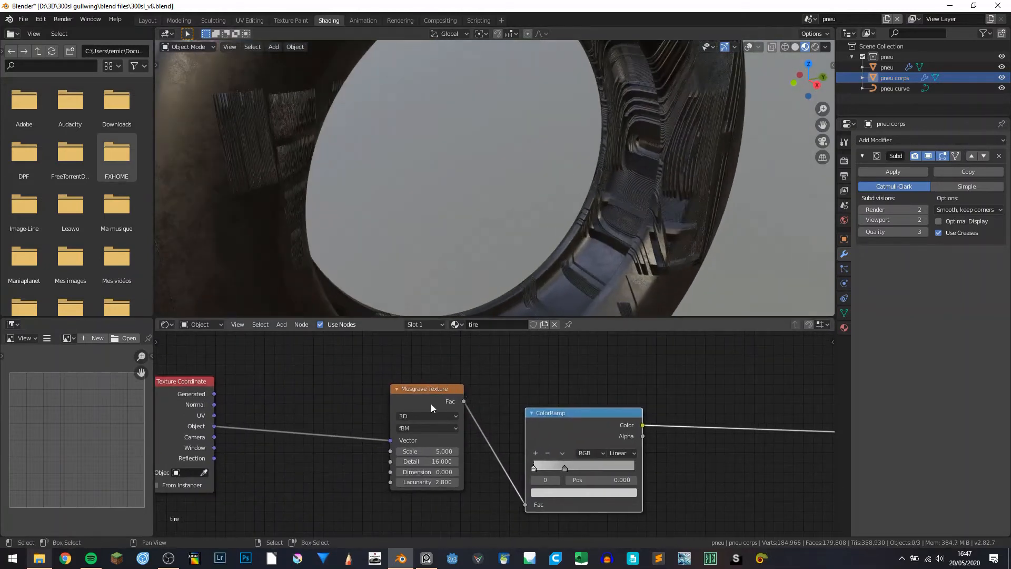
- Switch back to the pneus material and set its Musgrave Texture to 3D and fBM
{"action": "left_click", "coordinate": [455, 324]}
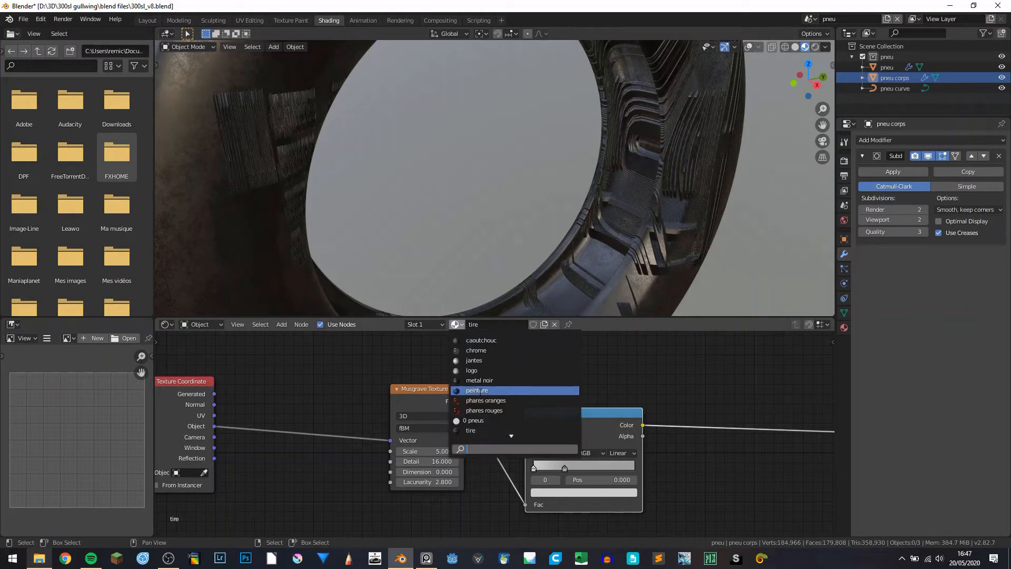
{"action": "left_click", "coordinate": [484, 420]}
{"action": "middle_click_drag", "start_coordinate": [526, 439], "coordinate": [496, 476]}
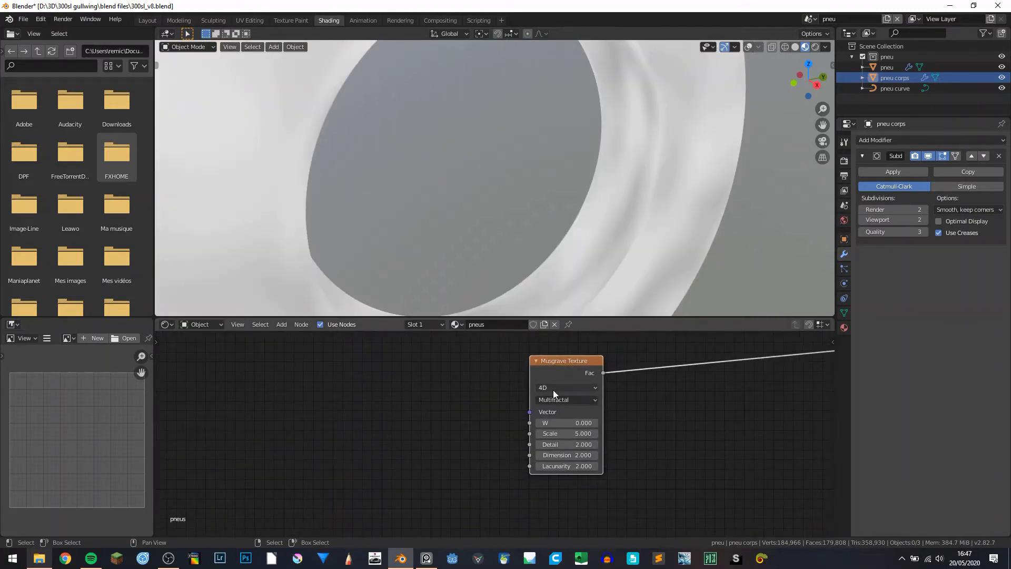
{"action": "left_click", "coordinate": [553, 390]}
{"action": "left_click", "coordinate": [557, 420]}
{"action": "left_click", "coordinate": [569, 399]}
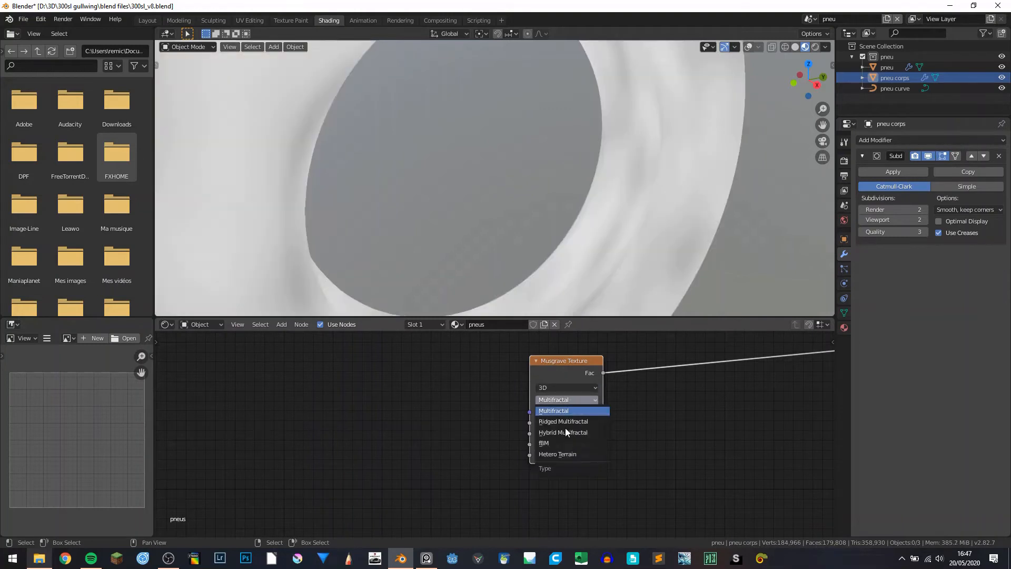
{"action": "left_click", "coordinate": [561, 445]}
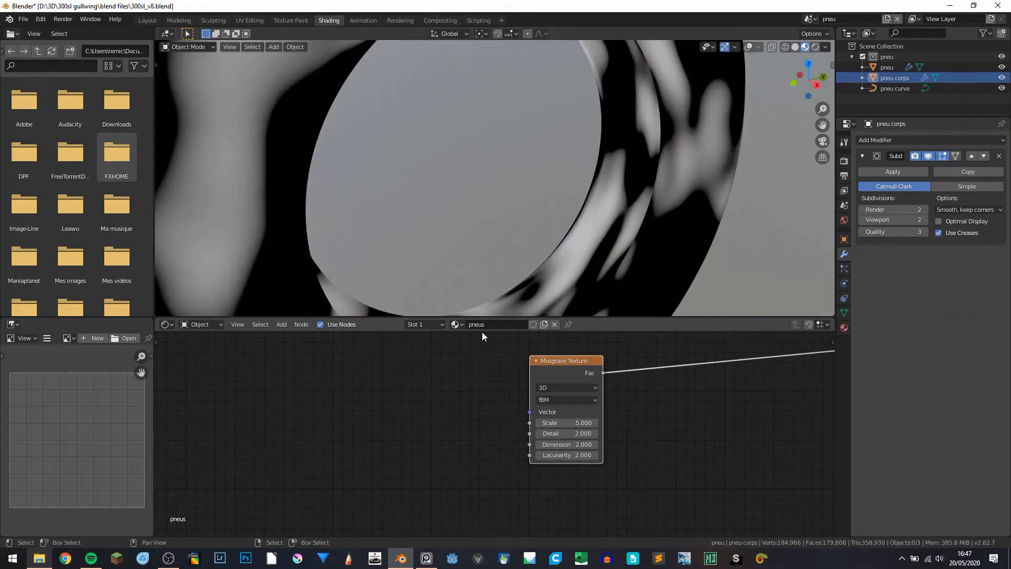
- Check the Musgrave Texture values in the tire material and return to the pneus material
{"action": "left_click", "coordinate": [455, 325]}
{"action": "left_click", "coordinate": [488, 429]}
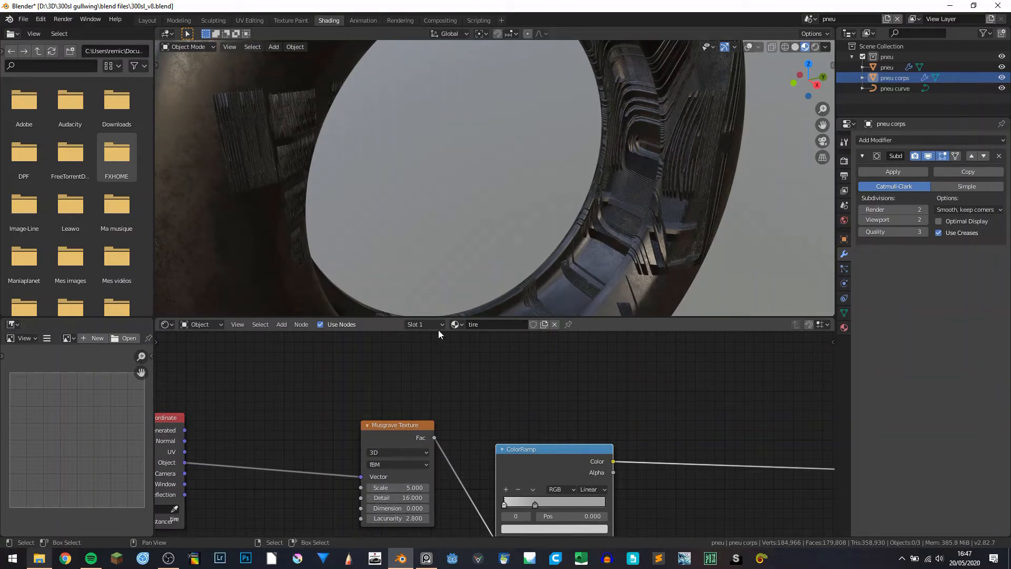
{"action": "left_click", "coordinate": [456, 324]}
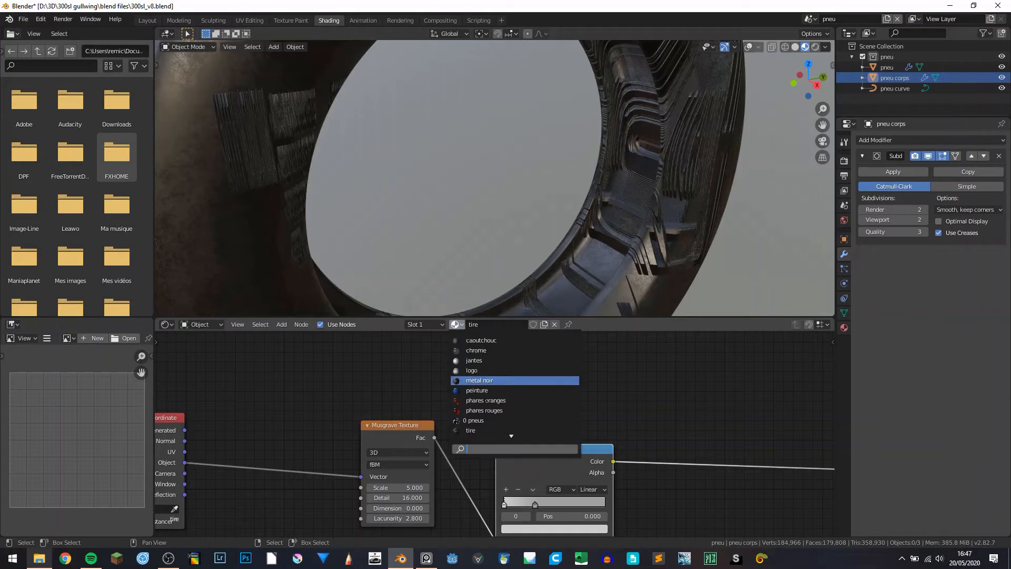
{"action": "left_click", "coordinate": [495, 420]}
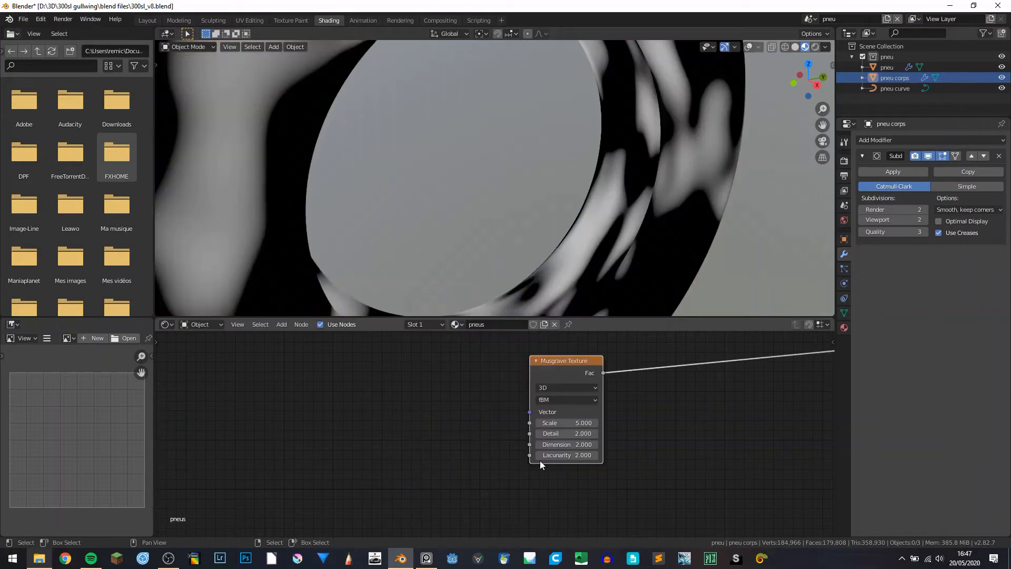
- Set the Musgrave Texture's Lacunarity to 2.8, Dimension to 0 and Detail to 16, and inspect the pattern
{"action": "left_click", "coordinate": [577, 456]}
{"action": "type", "text": "2.8"}
{"action": "key", "text": "Return"}
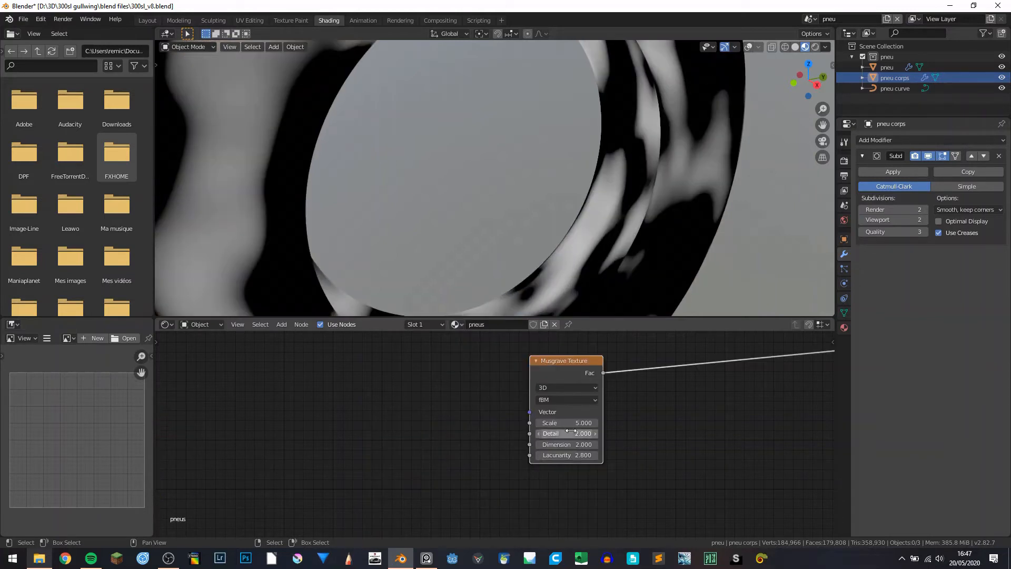
{"action": "left_click", "coordinate": [567, 445]}
{"action": "type", "text": "0"}
{"action": "key", "text": "Return"}
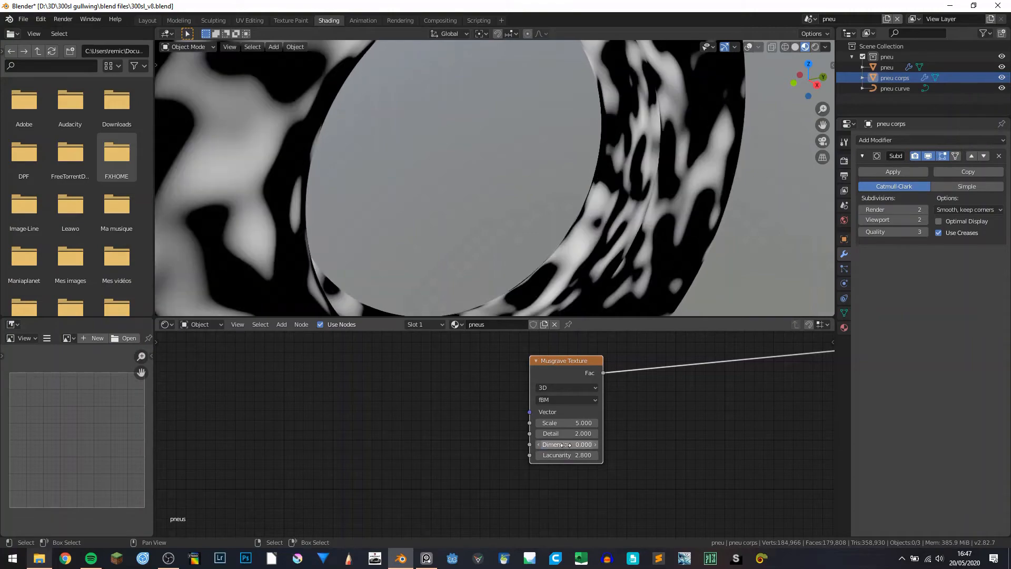
{"action": "left_click", "coordinate": [575, 434]}
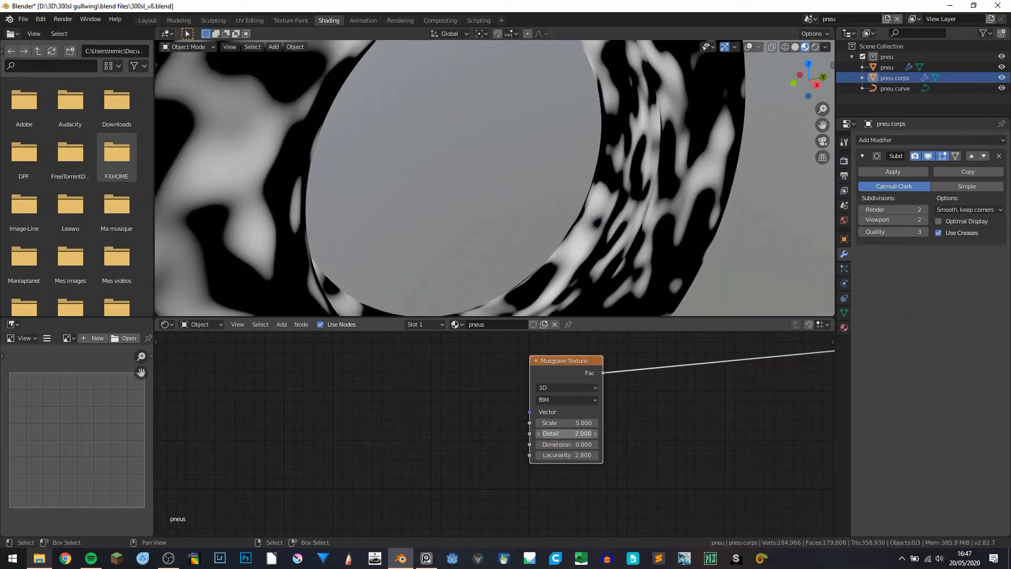
{"action": "type", "text": "16"}
{"action": "key", "text": "Return"}
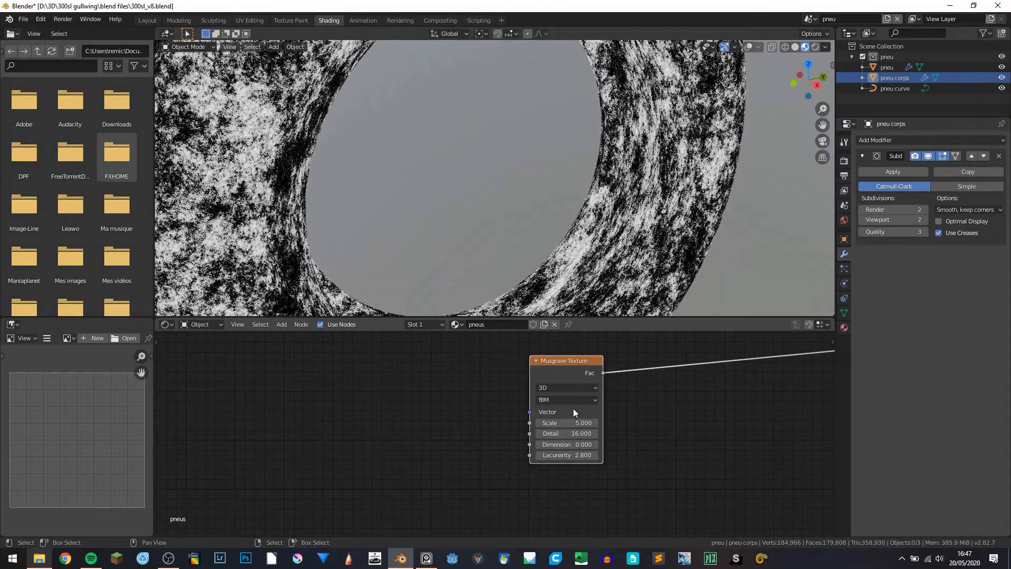
{"action": "mouse_move", "coordinate": [575, 433]}
{"action": "left_mouse_down"}
{"action": "mouse_move", "coordinate": [491, 433]}
{"action": "mouse_move", "coordinate": [575, 433]}
{"action": "left_mouse_up"}
{"action": "scroll", "coordinate": [523, 278], "scroll_direction": "down", "scroll_amount": 5}
{"action": "middle_click_drag", "start_coordinate": [522, 278], "coordinate": [562, 277]}
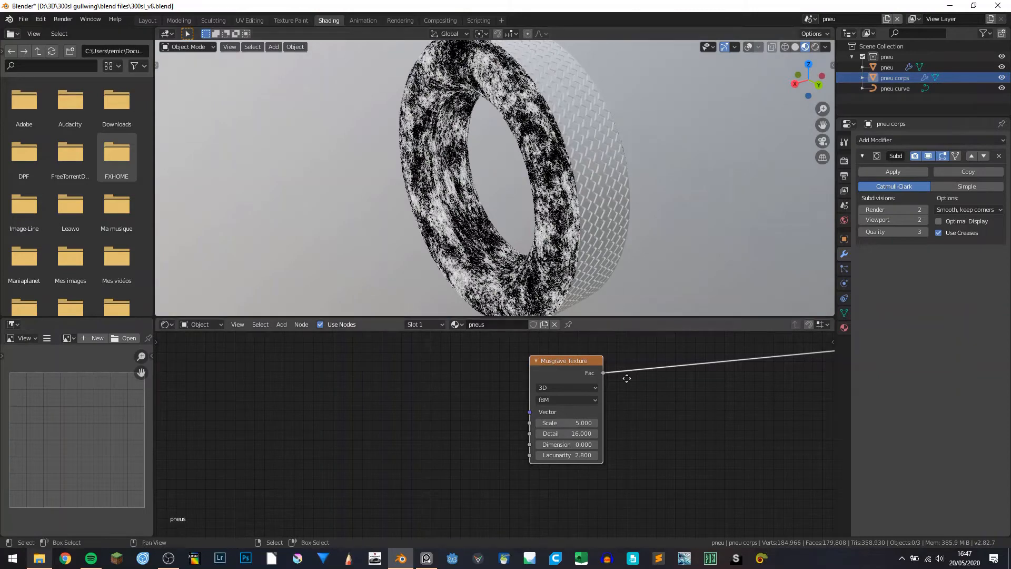
- Connect the Musgrave Texture's Fac to the Principled BSDF's Roughness and route the BSDF back to the Material Output
{"action": "middle_click_drag", "start_coordinate": [625, 377], "coordinate": [267, 393]}
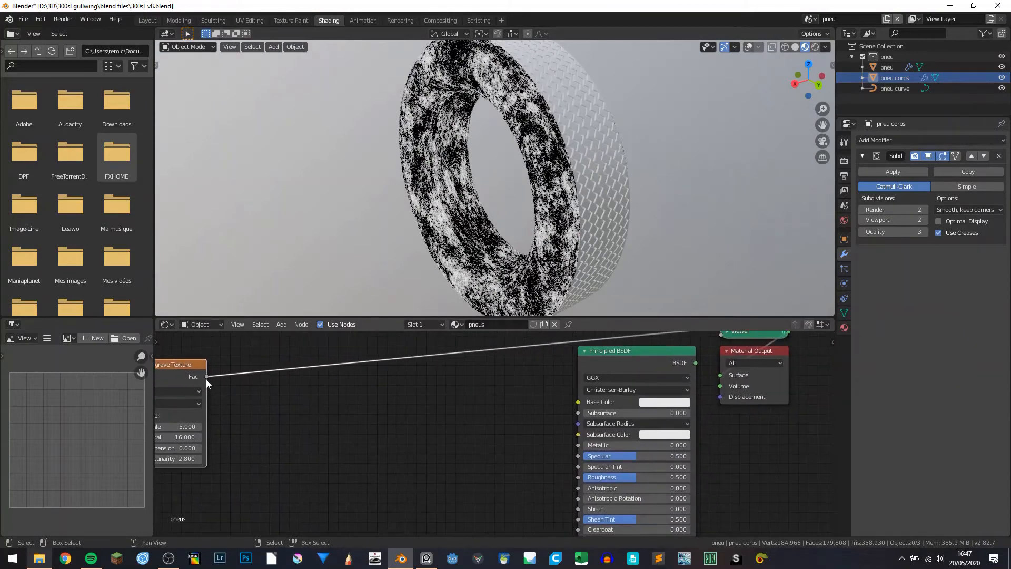
{"action": "left_click_drag", "start_coordinate": [207, 377], "coordinate": [272, 398]}
{"action": "left_click_drag", "start_coordinate": [207, 377], "coordinate": [573, 481]}
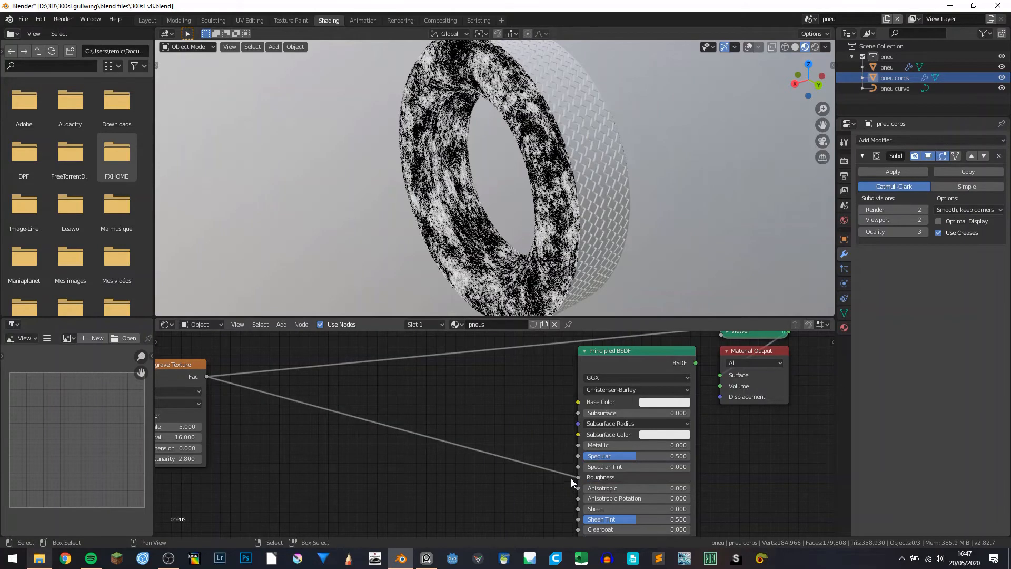
{"action": "left_click", "coordinate": [649, 347], "text": "ctrl+shift"}
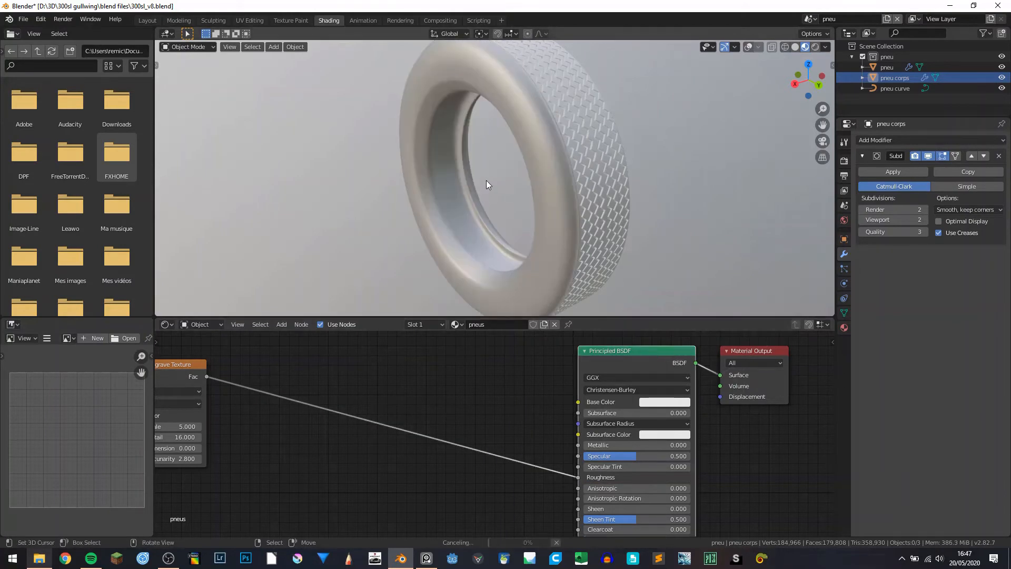
- Inspect the tire surface and set the Principled BSDF's Base Color to black
{"action": "middle_click_drag", "start_coordinate": [486, 180], "coordinate": [316, 175]}
{"action": "scroll", "coordinate": [483, 204], "scroll_direction": "down", "scroll_amount": 3}
{"action": "scroll", "coordinate": [405, 179], "scroll_direction": "up", "scroll_amount": 5}
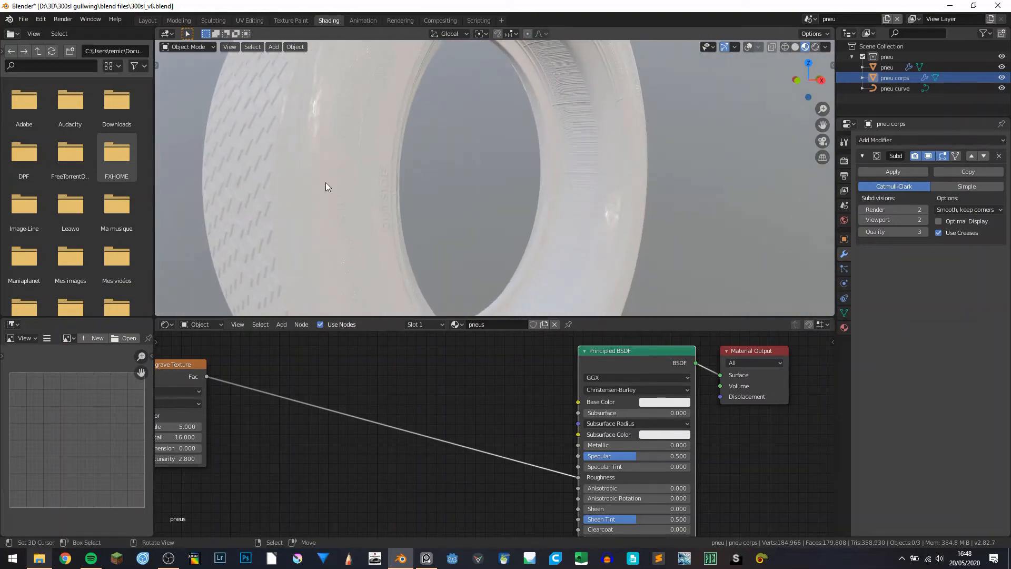
{"action": "left_click", "coordinate": [658, 402]}
{"action": "left_click_drag", "start_coordinate": [721, 286], "coordinate": [724, 333]}
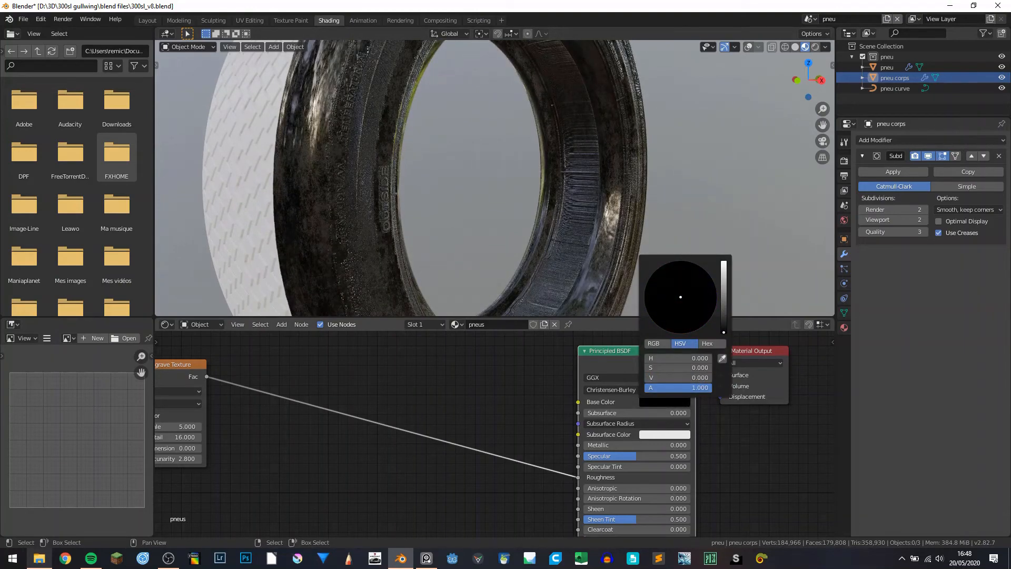
- Insert a MixRGB node fed by the Musgrave Texture before the Principled BSDF and disconnect the Roughness input
{"action": "scroll", "coordinate": [449, 405], "scroll_direction": "down", "scroll_amount": 2}
{"action": "middle_click_drag", "start_coordinate": [449, 405], "coordinate": [424, 393]}
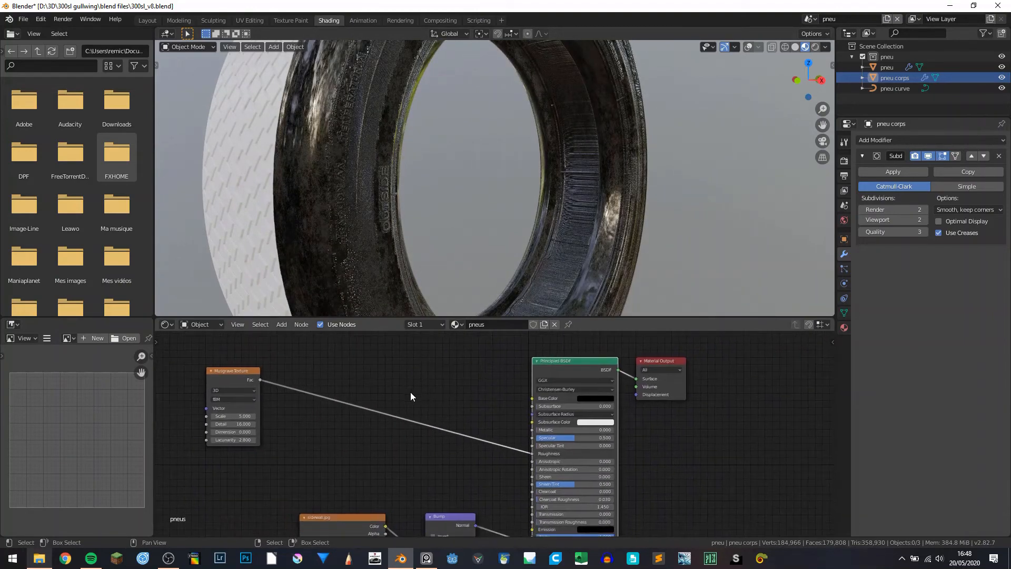
{"action": "key", "text": "shift+a"}
{"action": "left_click", "coordinate": [358, 367]}
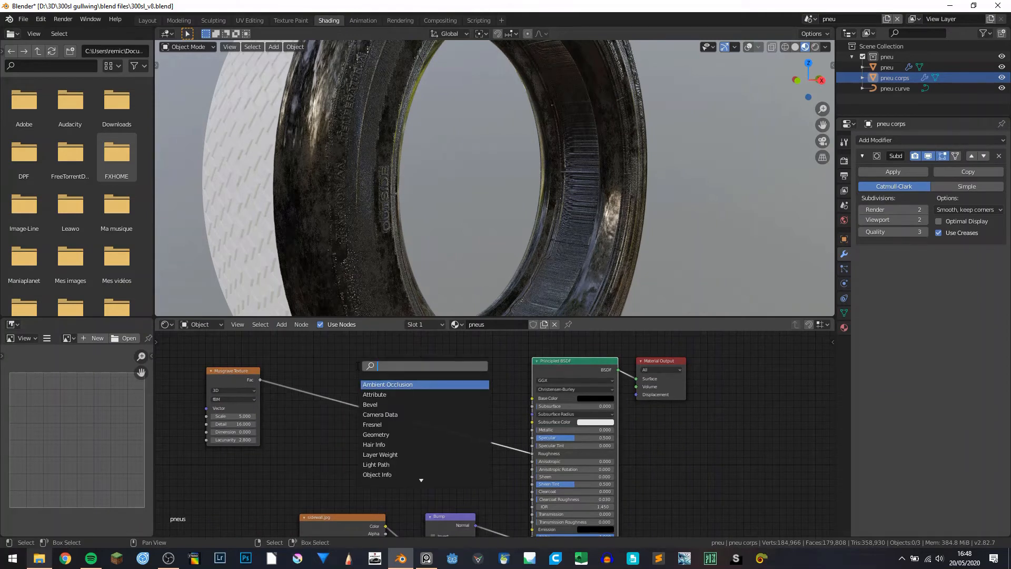
{"action": "type", "text": "mix"}
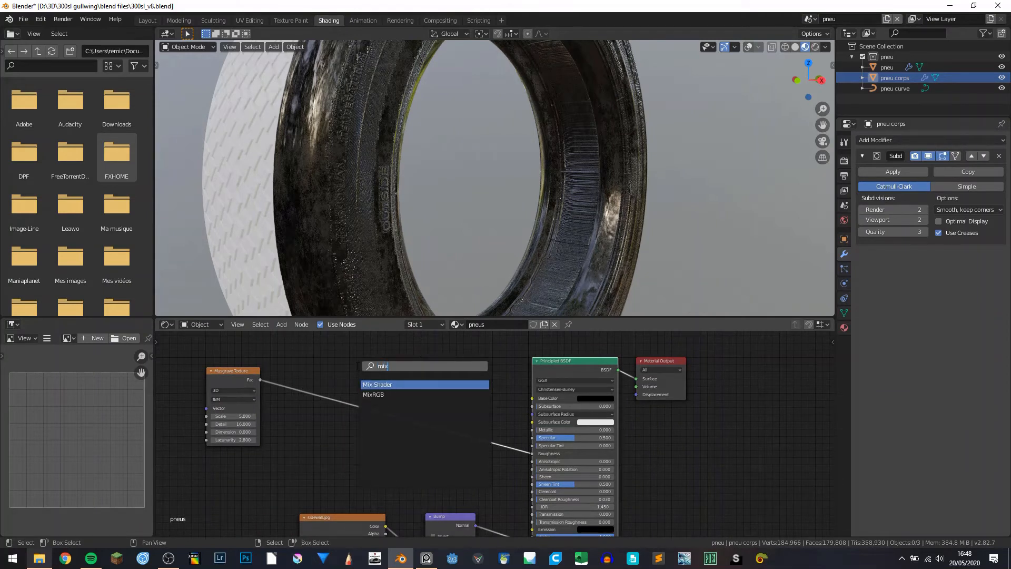
{"action": "key", "text": "Down"}
{"action": "key", "text": "Return"}
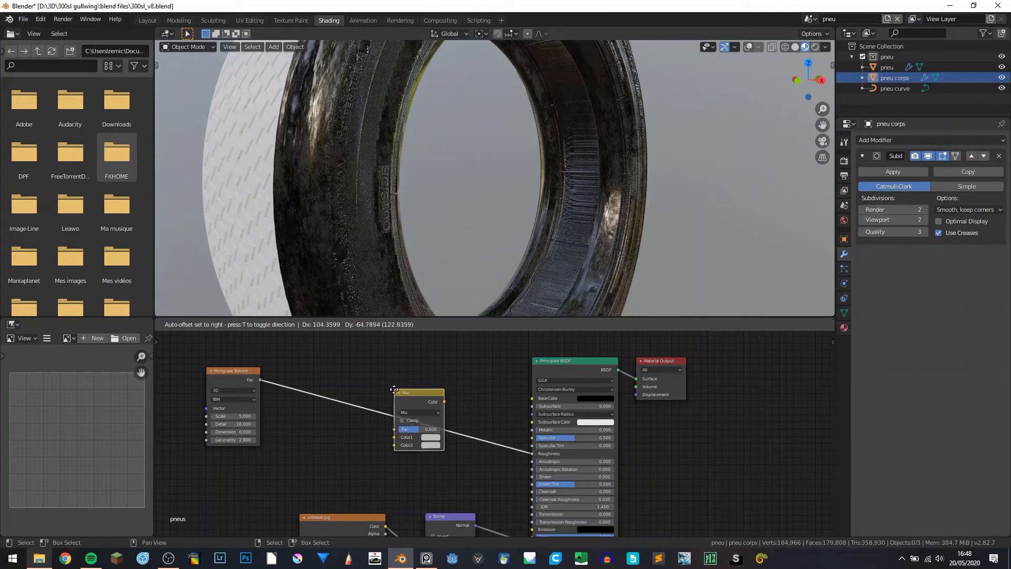
{"action": "left_click", "coordinate": [395, 391]}
{"action": "left_click_drag", "start_coordinate": [531, 454], "coordinate": [514, 447]}
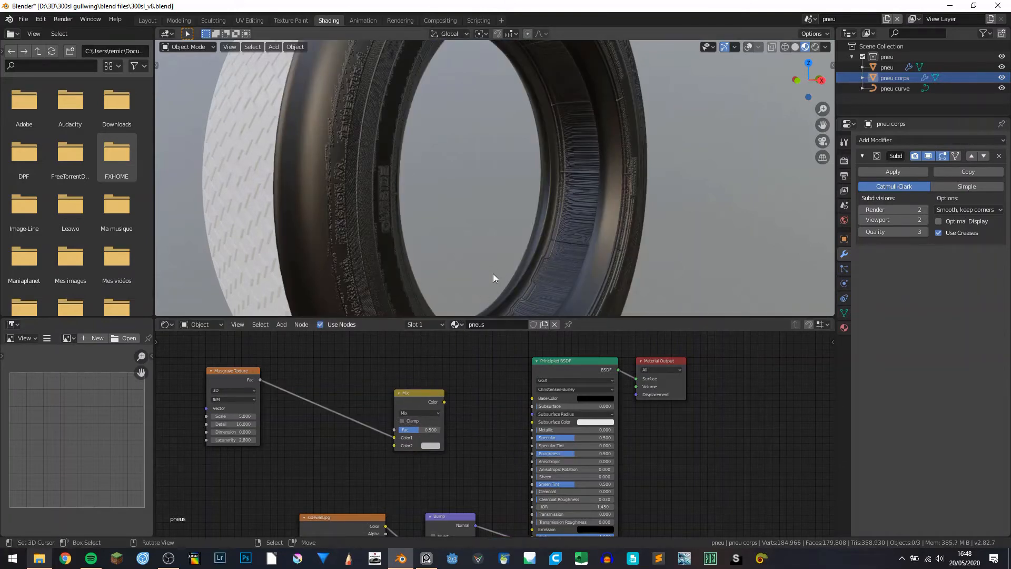
- Set the Roughness and the Mix node's Color2 grey to 0.445, and connect the Mix Color output to the Roughness input
{"action": "left_click_drag", "start_coordinate": [571, 452], "coordinate": [552, 452]}
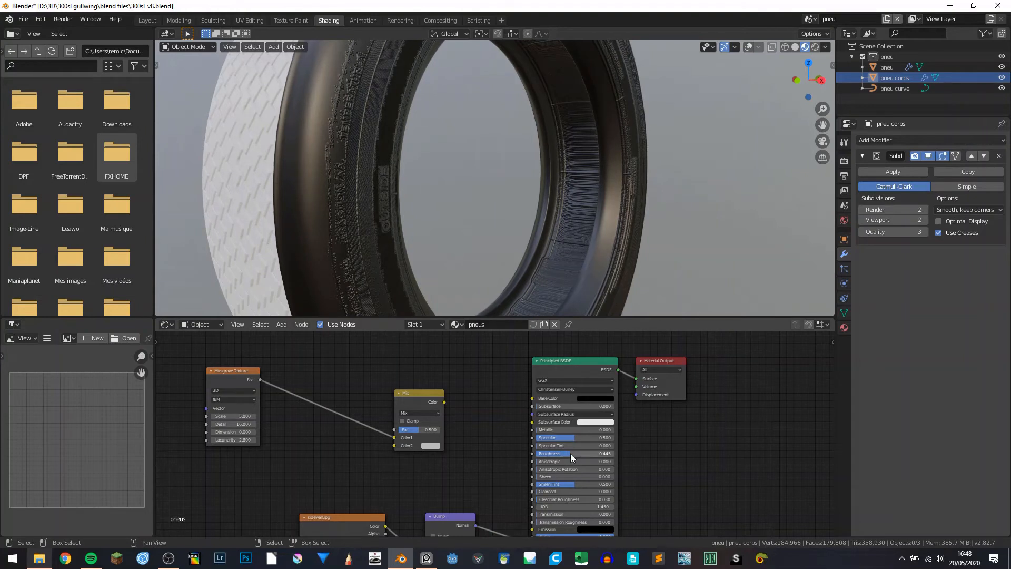
{"action": "left_click", "coordinate": [431, 445]}
{"action": "left_click_drag", "start_coordinate": [444, 401], "coordinate": [532, 453]}
- Raise the Mix node's Fac to 0.967 while checking the tire surface, and move the Musgrave Texture closer to the Mix node
{"action": "left_click_drag", "start_coordinate": [403, 403], "coordinate": [447, 434]}
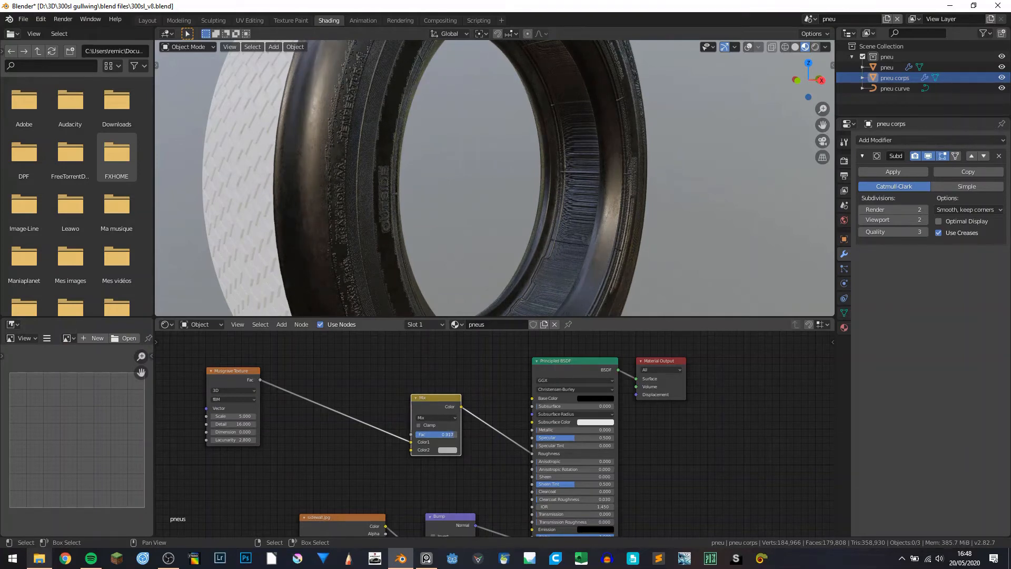
{"action": "left_click_drag", "start_coordinate": [446, 434], "coordinate": [442, 434]}
{"action": "scroll", "coordinate": [346, 237], "scroll_direction": "down", "scroll_amount": 4}
{"action": "middle_click_drag", "start_coordinate": [346, 237], "coordinate": [431, 215]}
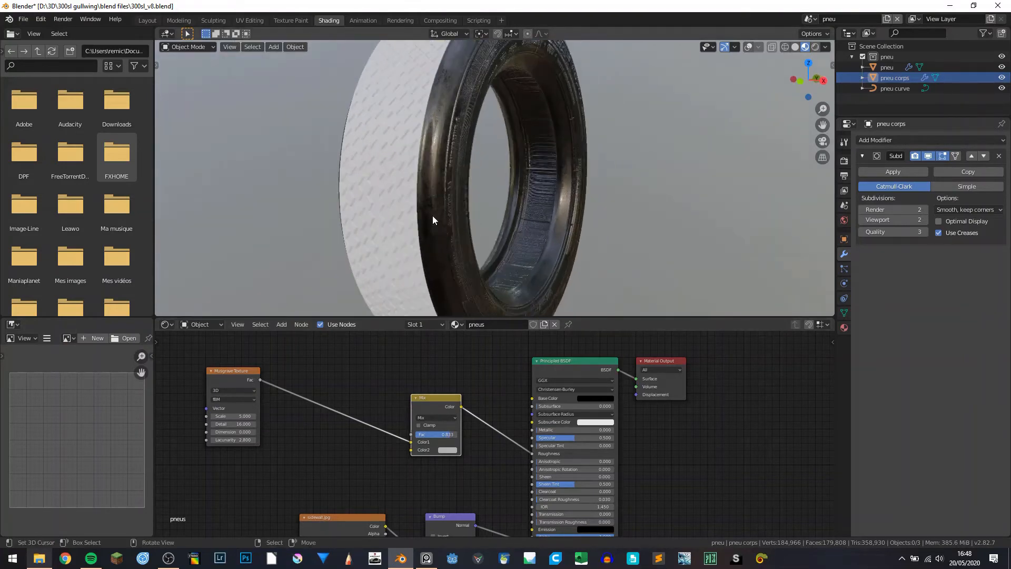
{"action": "scroll", "coordinate": [431, 216], "scroll_direction": "up", "scroll_amount": 4}
{"action": "left_click", "coordinate": [275, 391]}
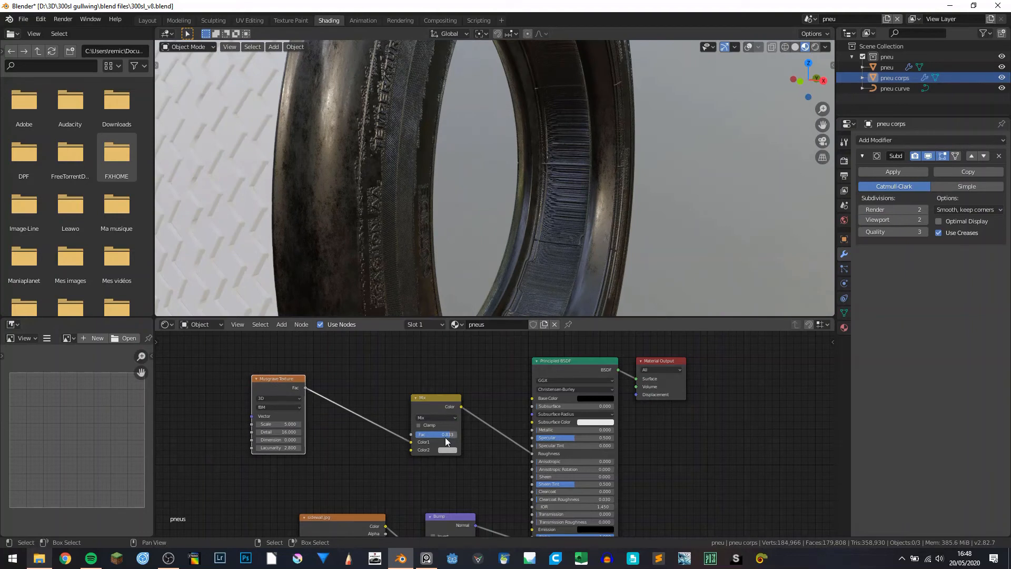
{"action": "left_click_drag", "start_coordinate": [450, 434], "coordinate": [456, 435]}
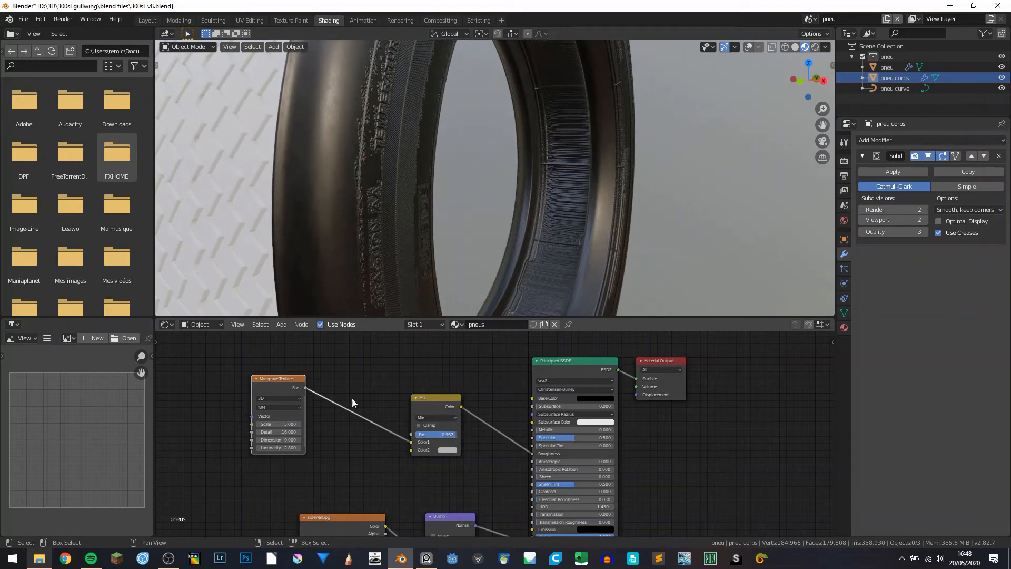
- Add a Texture Coordinate node with its Object output linked to the Musgrave Texture's Vector, and delete the Mapping node
{"action": "key", "text": "ctrl+t"}
{"action": "middle_click_drag", "start_coordinate": [353, 398], "coordinate": [547, 402]}
{"action": "left_click", "coordinate": [318, 411]}
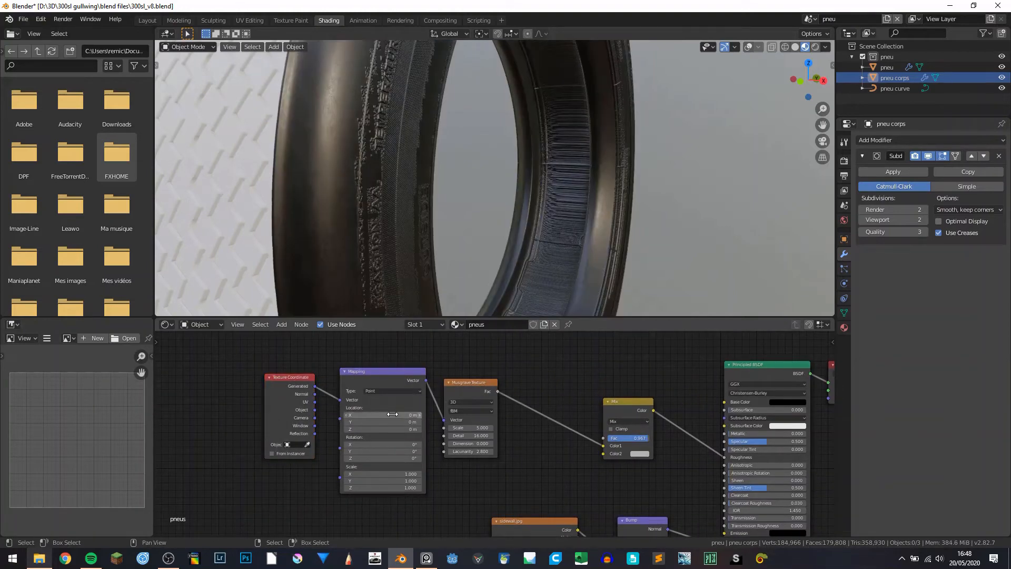
{"action": "left_click_drag", "start_coordinate": [315, 410], "coordinate": [443, 420]}
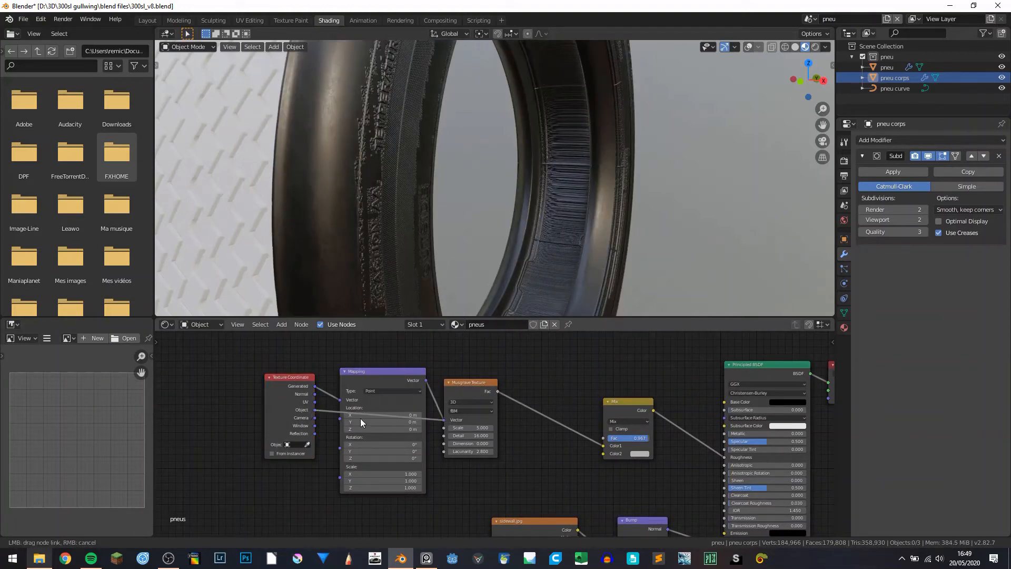
{"action": "left_click", "coordinate": [372, 379]}
{"action": "key", "text": "x"}
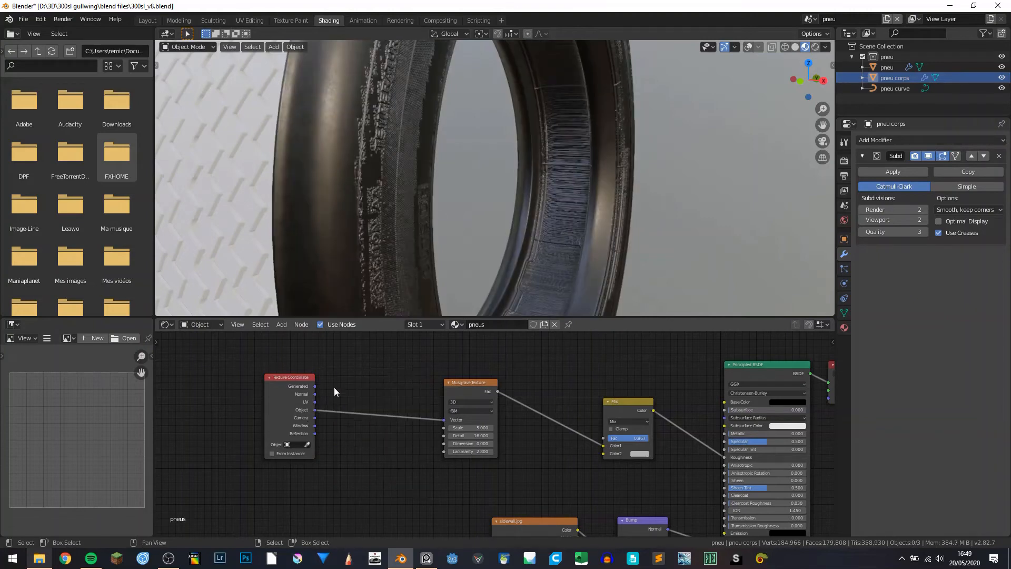
{"action": "left_click_drag", "start_coordinate": [292, 386], "coordinate": [360, 391]}
- Reduce the sidewall Bump node's Strength to 0.075
{"action": "scroll", "coordinate": [361, 217], "scroll_direction": "down", "scroll_amount": 3}
{"action": "scroll", "coordinate": [361, 221], "scroll_direction": "up", "scroll_amount": 1}
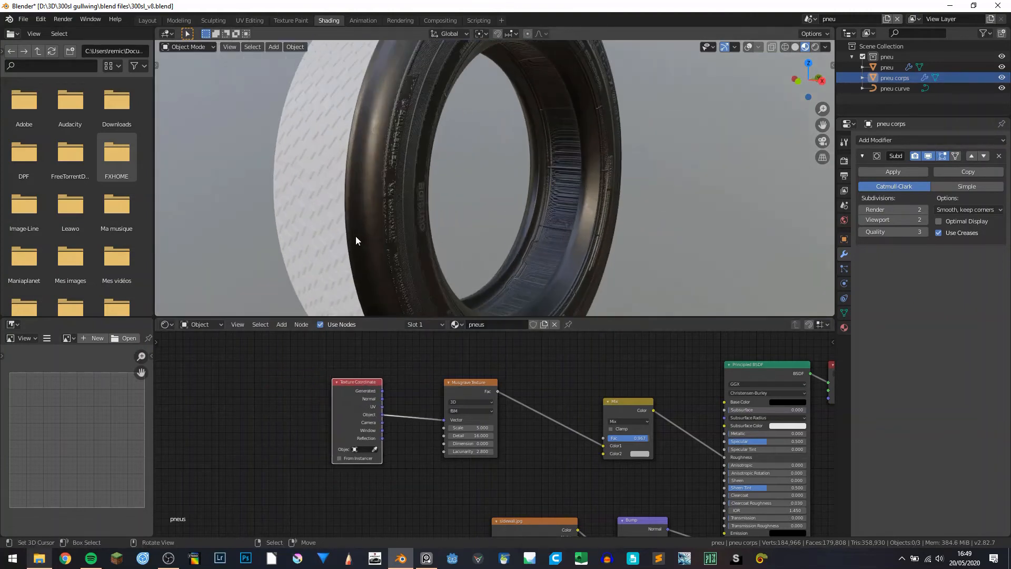
{"action": "middle_click_drag", "start_coordinate": [442, 232], "coordinate": [360, 236]}
{"action": "scroll", "coordinate": [361, 235], "scroll_direction": "down", "scroll_amount": 1}
{"action": "scroll", "coordinate": [360, 235], "scroll_direction": "down", "scroll_amount": 1}
{"action": "middle_click_drag", "start_coordinate": [642, 491], "coordinate": [536, 370]}
{"action": "scroll", "coordinate": [519, 421], "scroll_direction": "up", "scroll_amount": 5}
{"action": "left_click_drag", "start_coordinate": [519, 422], "coordinate": [498, 422]}
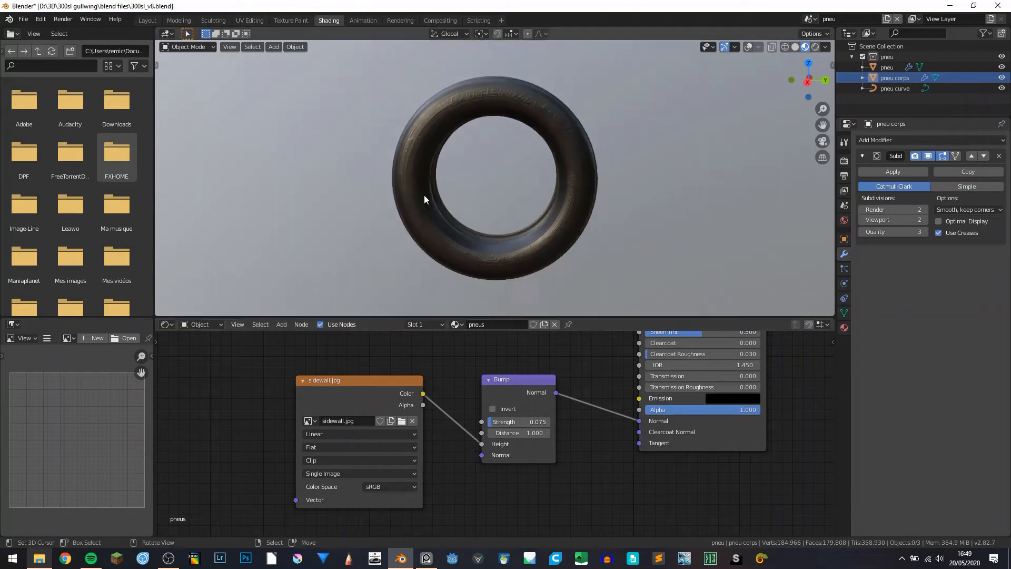
- Select the white tread object pneu, assign it the existing pneus material, and inspect the tread up close
{"action": "middle_click_drag", "start_coordinate": [424, 195], "coordinate": [499, 178]}
{"action": "left_click", "coordinate": [502, 171]}
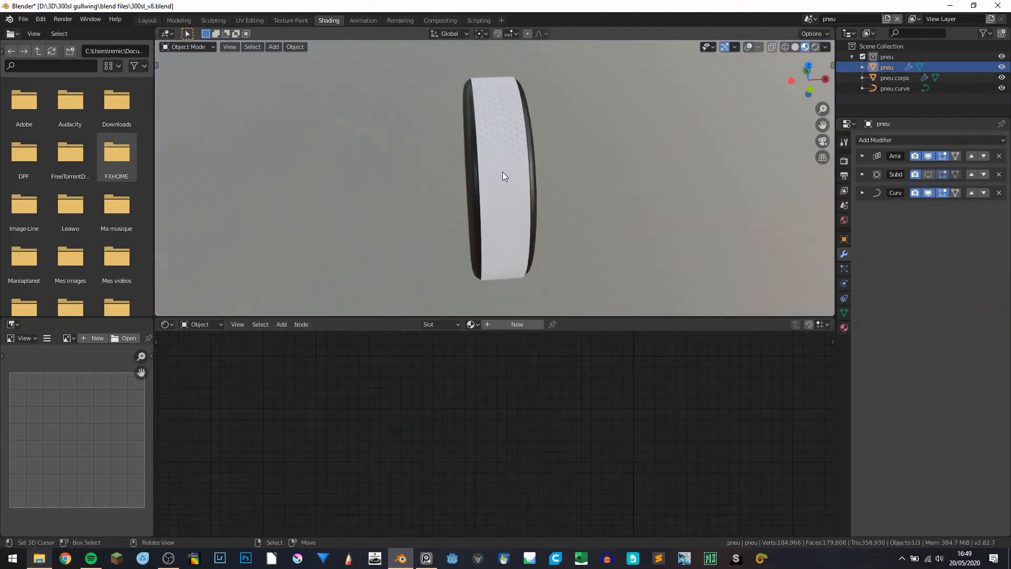
{"action": "left_click", "coordinate": [472, 324]}
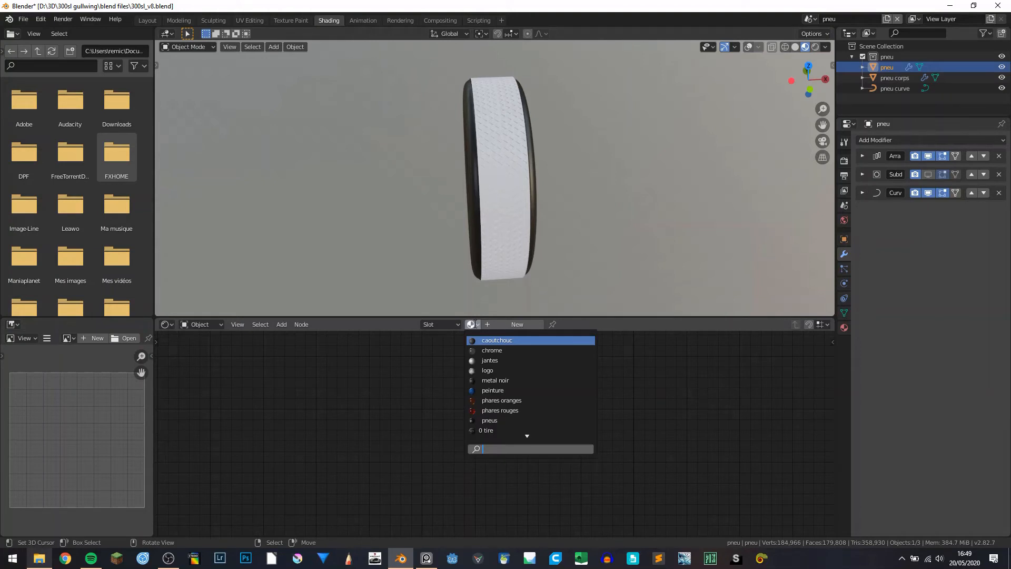
{"action": "type", "text": "pne"}
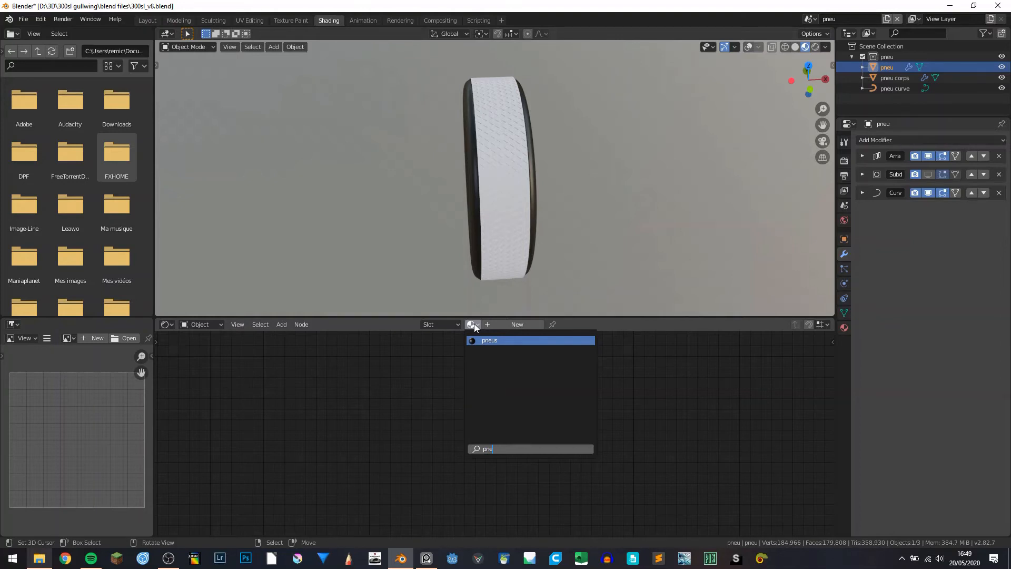
{"action": "key", "text": "Return"}
{"action": "scroll", "coordinate": [527, 181], "scroll_direction": "up", "scroll_amount": 5}
{"action": "scroll", "coordinate": [515, 184], "scroll_direction": "up", "scroll_amount": 5}
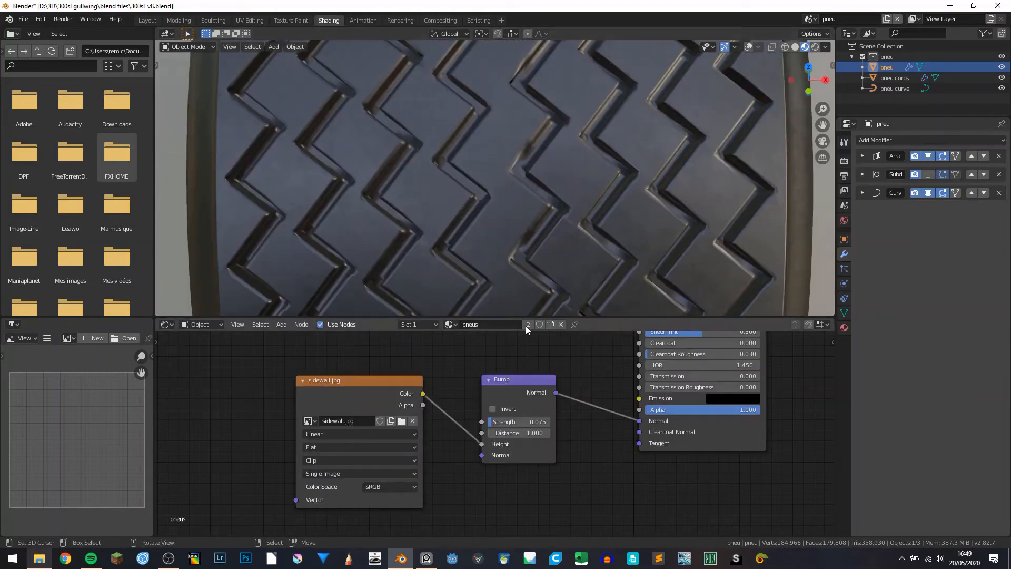
- Darken the Mix node's Color2 to a grey of 0.260
{"action": "middle_click_drag", "start_coordinate": [550, 346], "coordinate": [365, 497]}
{"action": "left_click_drag", "start_coordinate": [494, 393], "coordinate": [470, 393]}
{"action": "key", "text": "Escape"}
{"action": "left_click", "coordinate": [306, 411]}
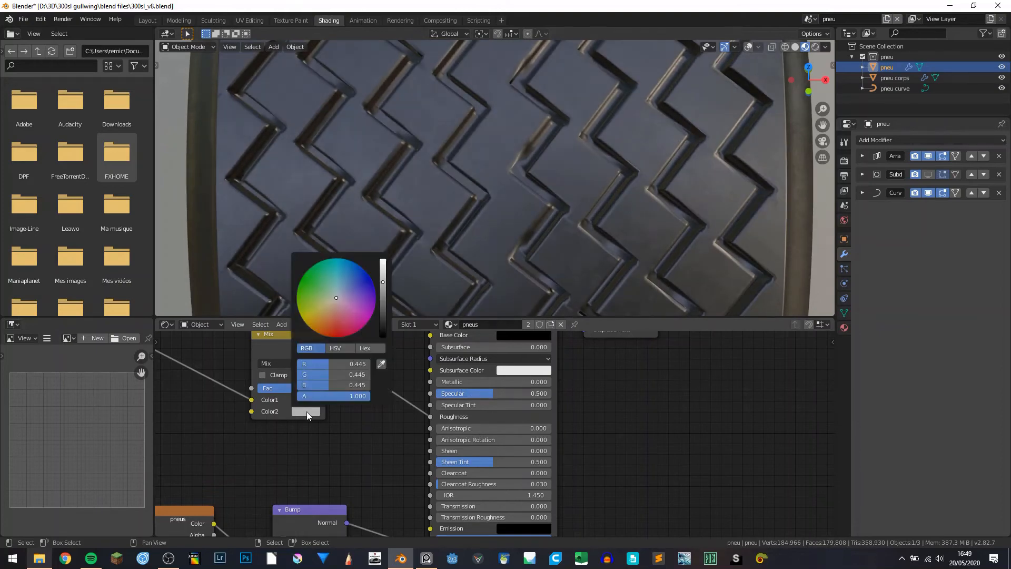
{"action": "left_click", "coordinate": [383, 288]}
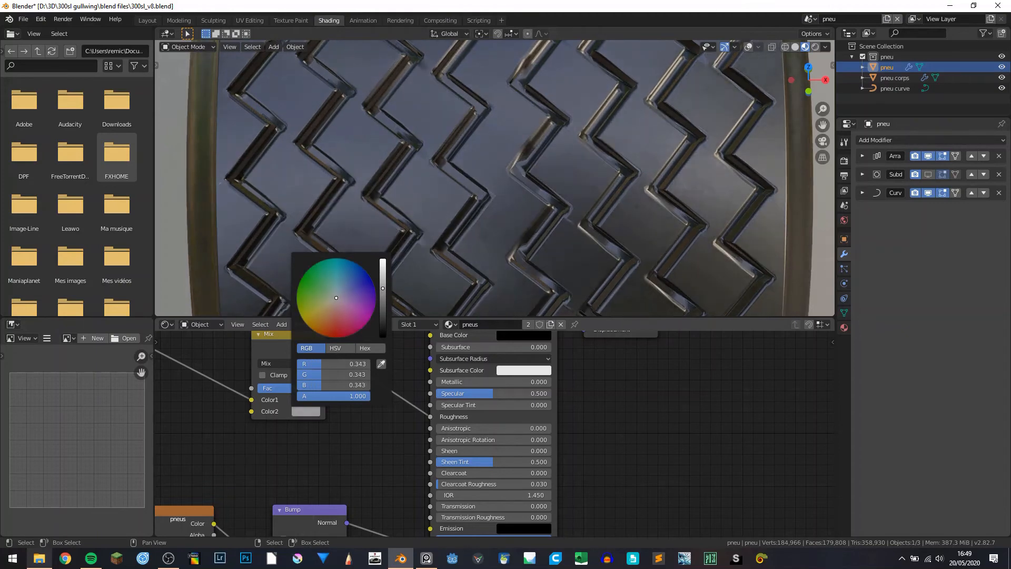
{"action": "left_click_drag", "start_coordinate": [383, 290], "coordinate": [382, 294]}
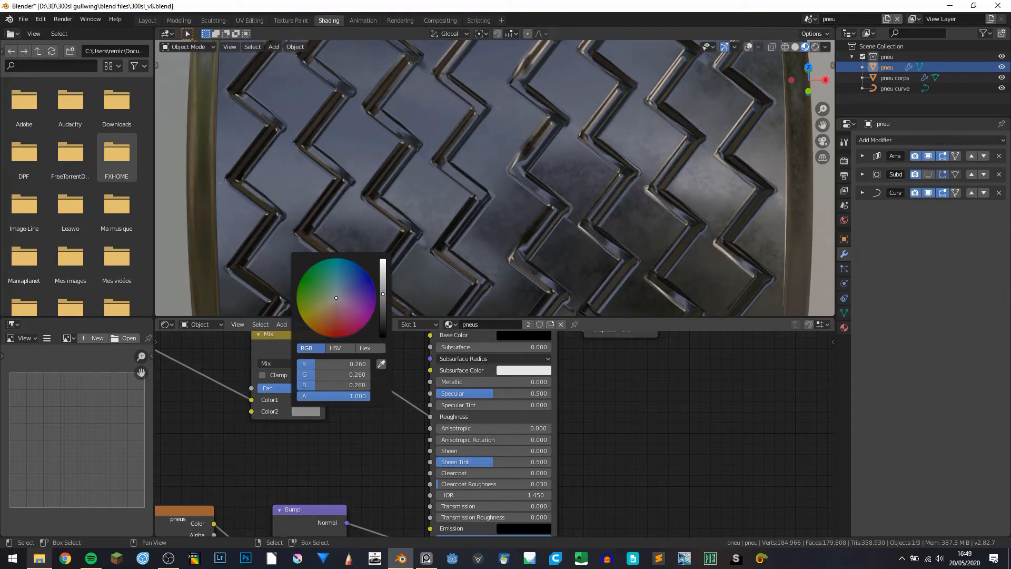
{"action": "key", "text": "i"}
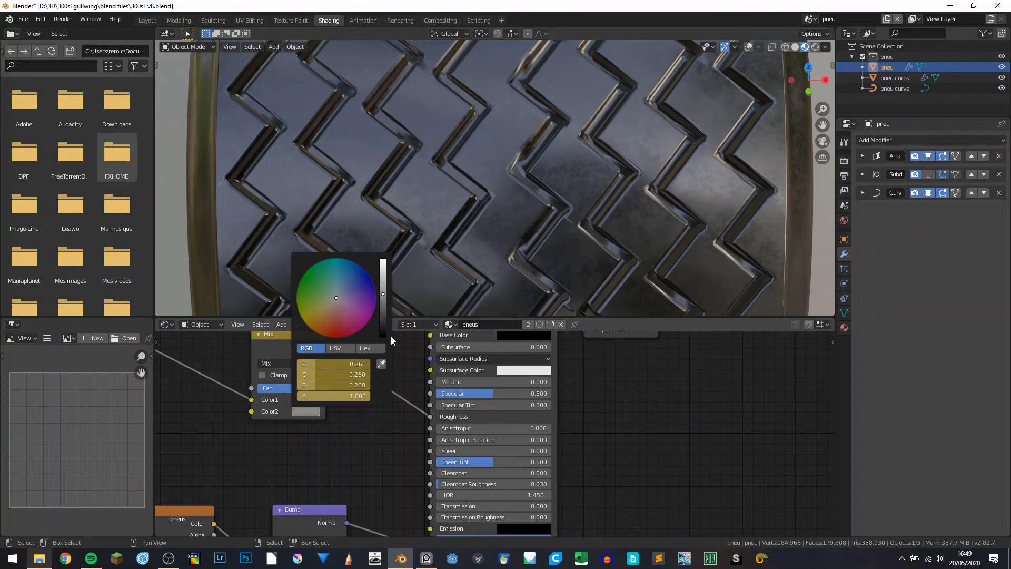
{"action": "right_click", "coordinate": [334, 375]}
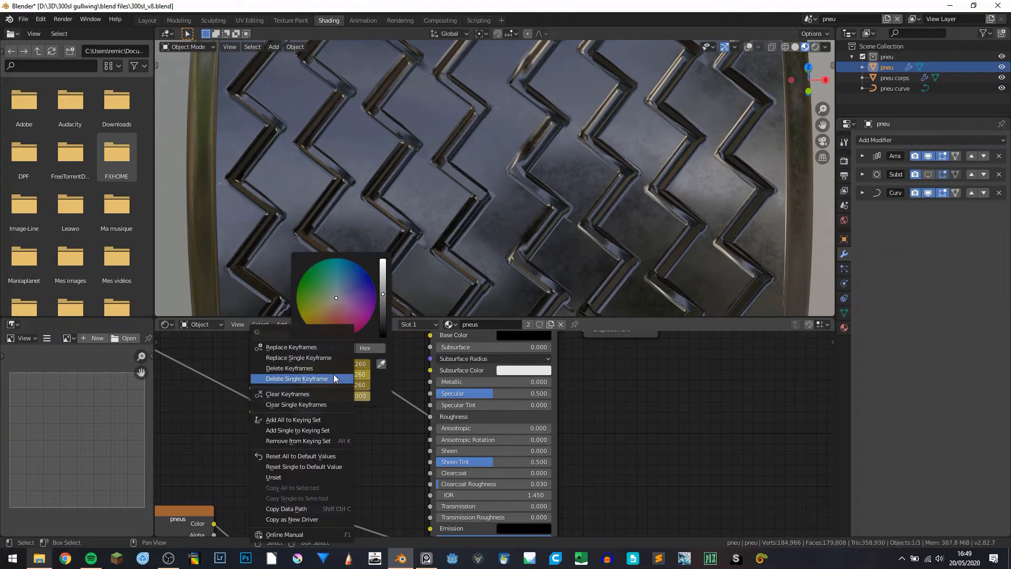
{"action": "left_click", "coordinate": [309, 393]}
- Lighten the Mix node's Color2 grey to make the rubber less glossy, and inspect the tread and sidewall
{"action": "scroll", "coordinate": [560, 247], "scroll_direction": "down", "scroll_amount": 5}
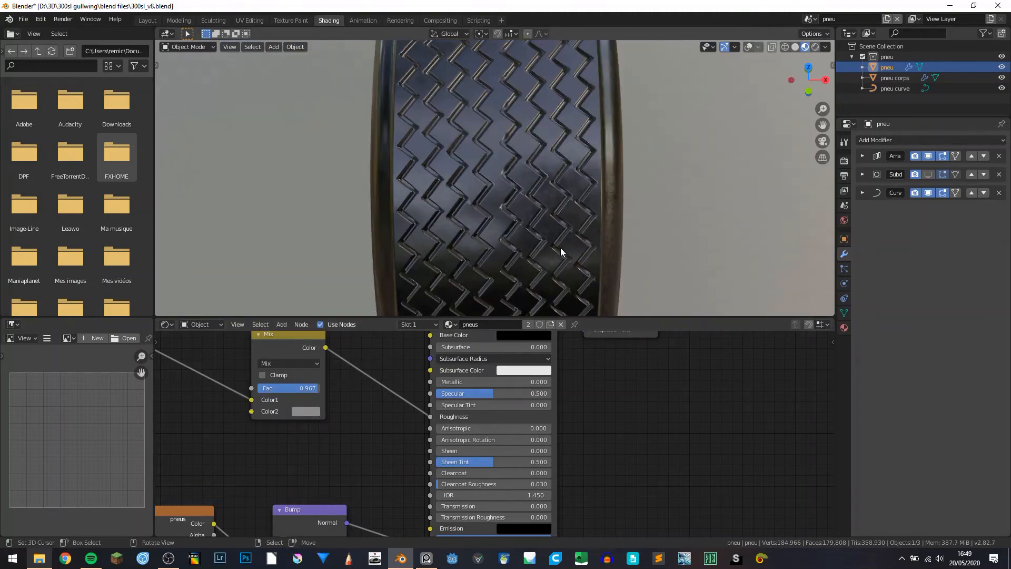
{"action": "scroll", "coordinate": [557, 260], "scroll_direction": "up", "scroll_amount": 5}
{"action": "middle_click_drag", "start_coordinate": [556, 260], "coordinate": [452, 216]}
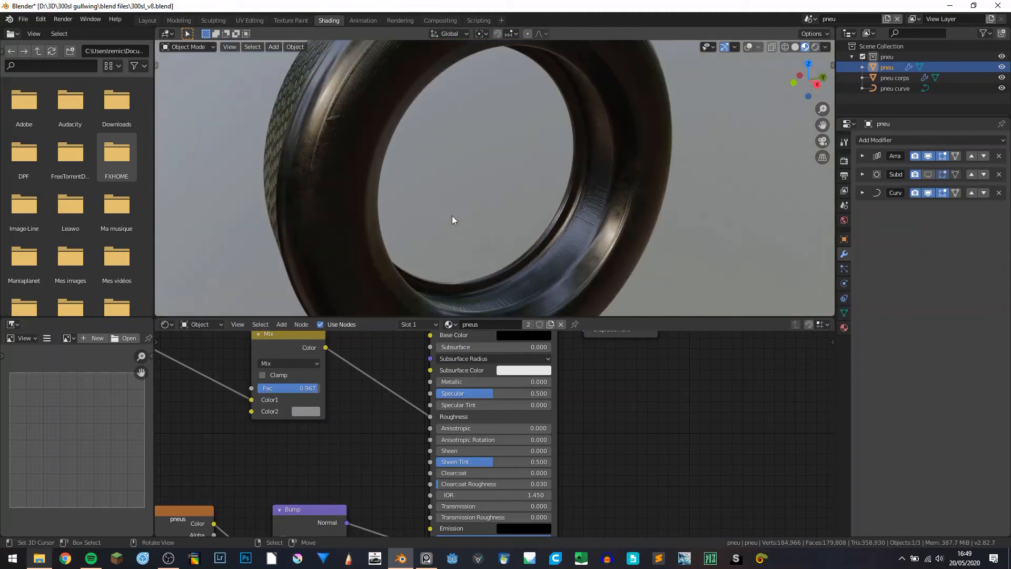
{"action": "left_click", "coordinate": [306, 412]}
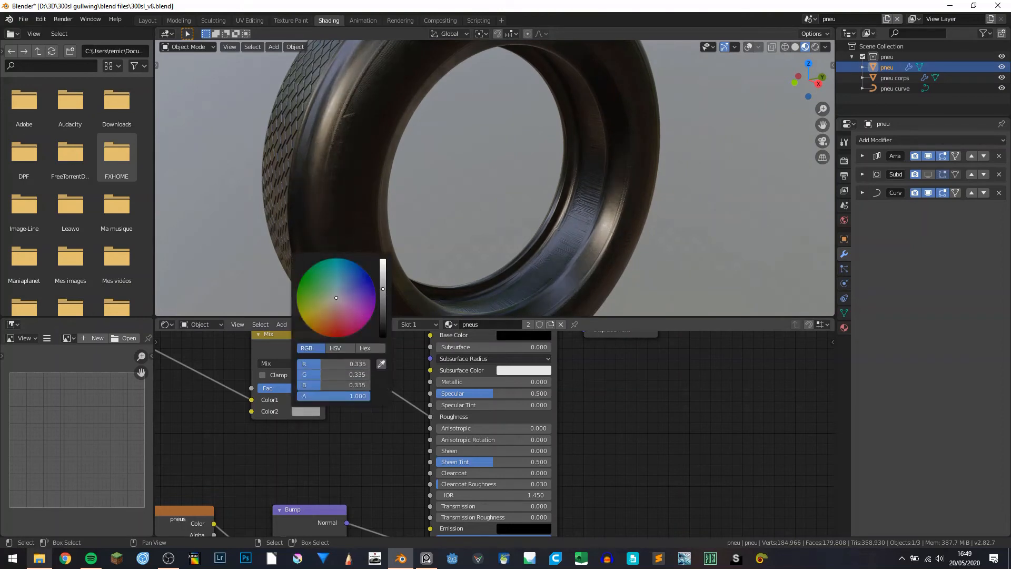
{"action": "left_click_drag", "start_coordinate": [383, 289], "coordinate": [383, 283]}
{"action": "scroll", "coordinate": [371, 166], "scroll_direction": "down", "scroll_amount": 5}
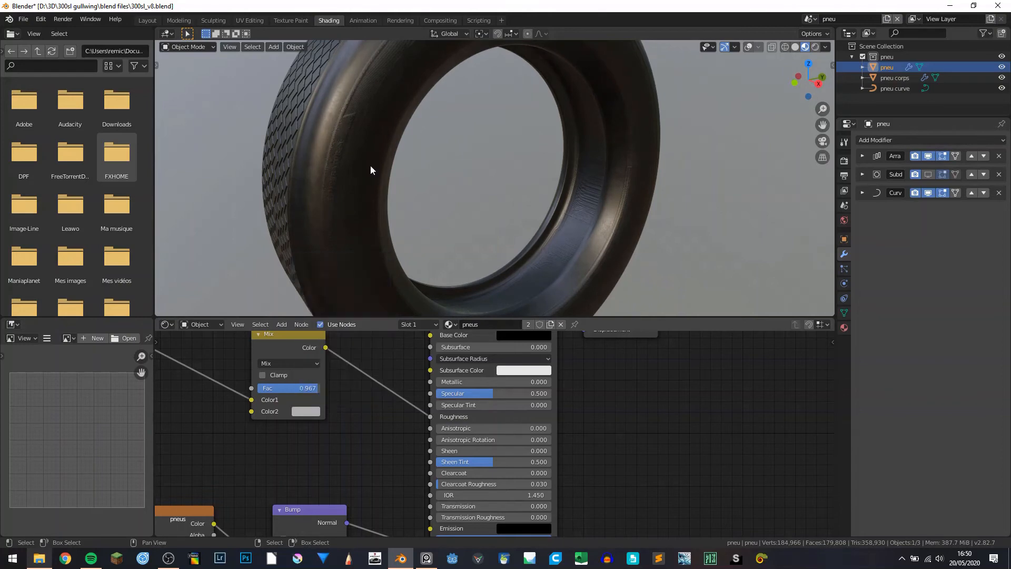
{"action": "middle_click_drag", "start_coordinate": [371, 165], "coordinate": [440, 147]}
{"action": "scroll", "coordinate": [441, 234], "scroll_direction": "up", "scroll_amount": 5}
{"action": "scroll", "coordinate": [441, 232], "scroll_direction": "down", "scroll_amount": 5}
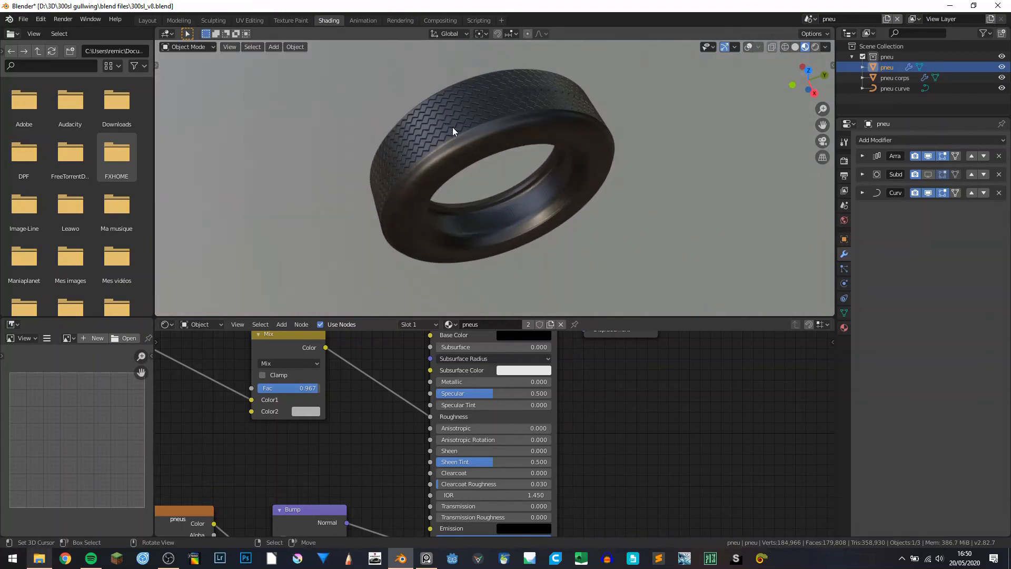
- Show the viewport overlays and check the tread object by briefly hiding and unhiding it
{"action": "key", "text": "Tab"}
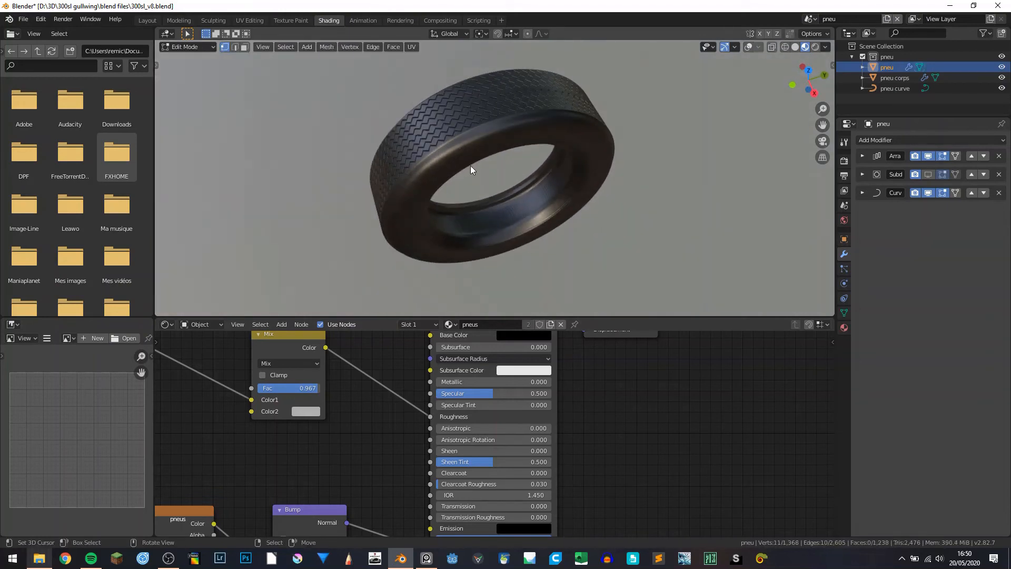
{"action": "key", "text": "Tab"}
{"action": "middle_click_drag", "start_coordinate": [463, 153], "coordinate": [396, 94]}
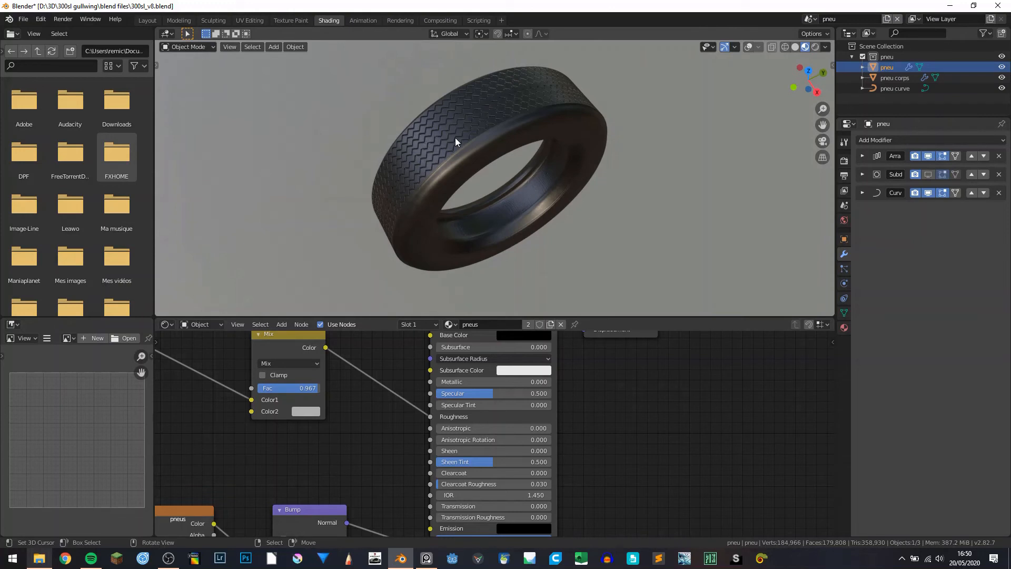
{"action": "key", "text": "shift+alt+z"}
{"action": "key", "text": "h"}
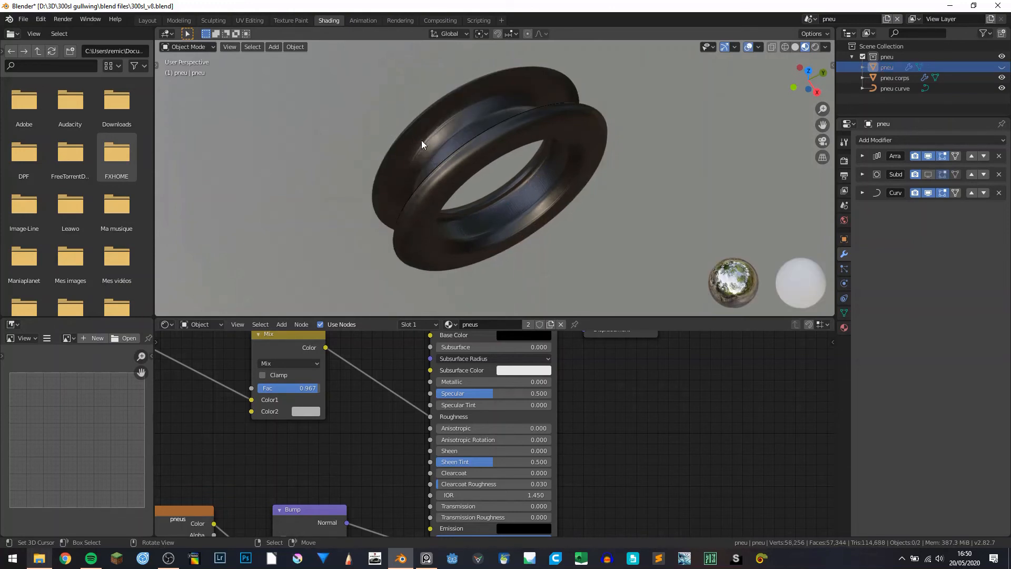
{"action": "key", "text": "alt+h"}
{"action": "key", "text": "g"}
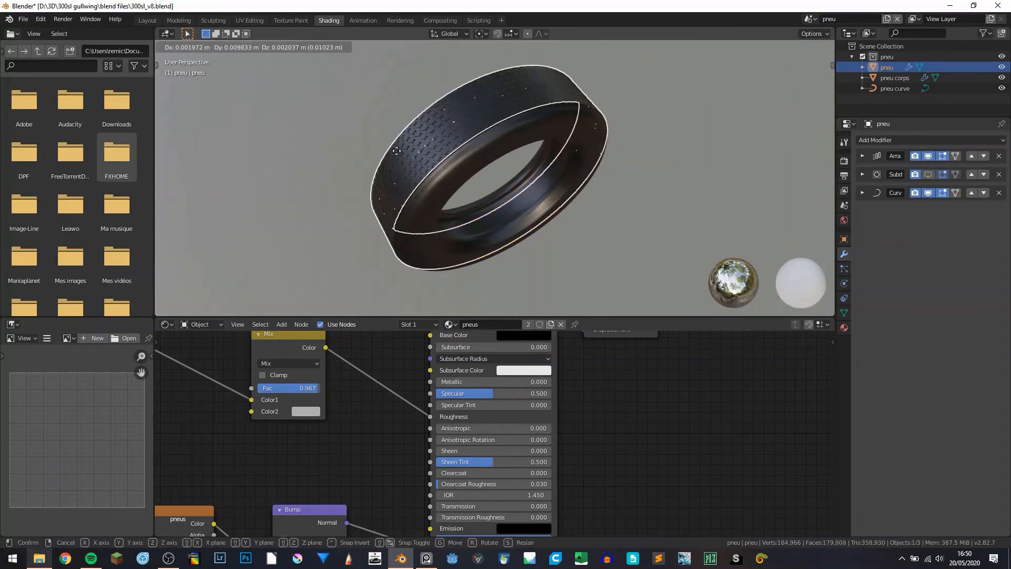
{"action": "key", "text": "Escape"}
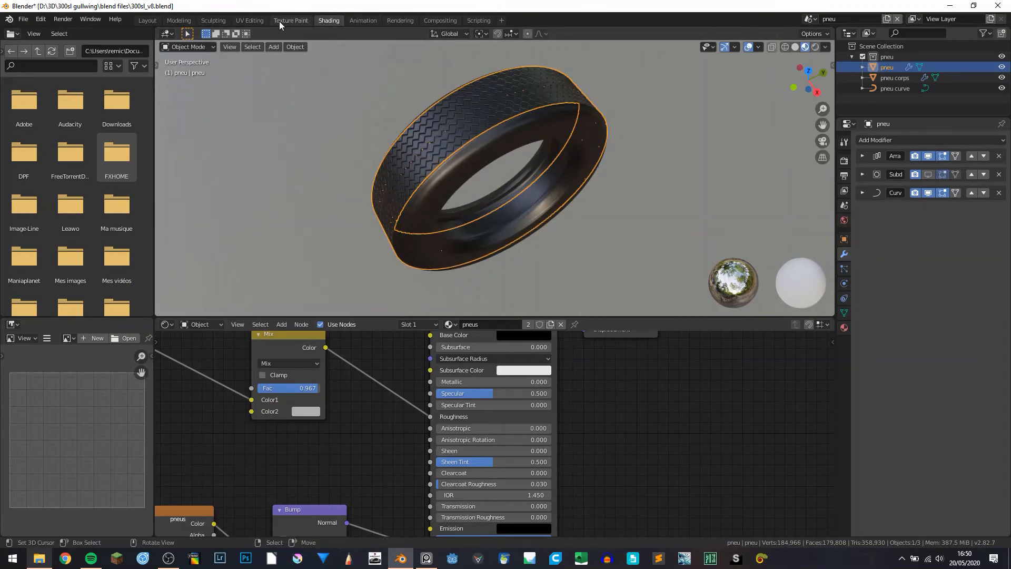
- Open the UV Editing workspace, exit local view, and select the whole tread mesh in Edit Mode to view its UVs
{"action": "left_click", "coordinate": [260, 20]}
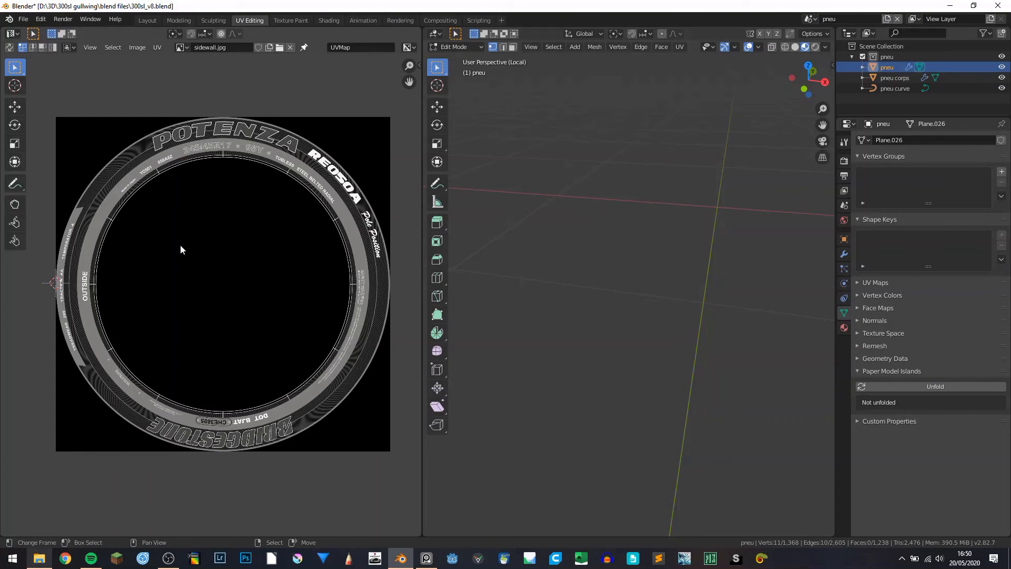
{"action": "scroll", "coordinate": [718, 268], "scroll_direction": "down", "scroll_amount": 10}
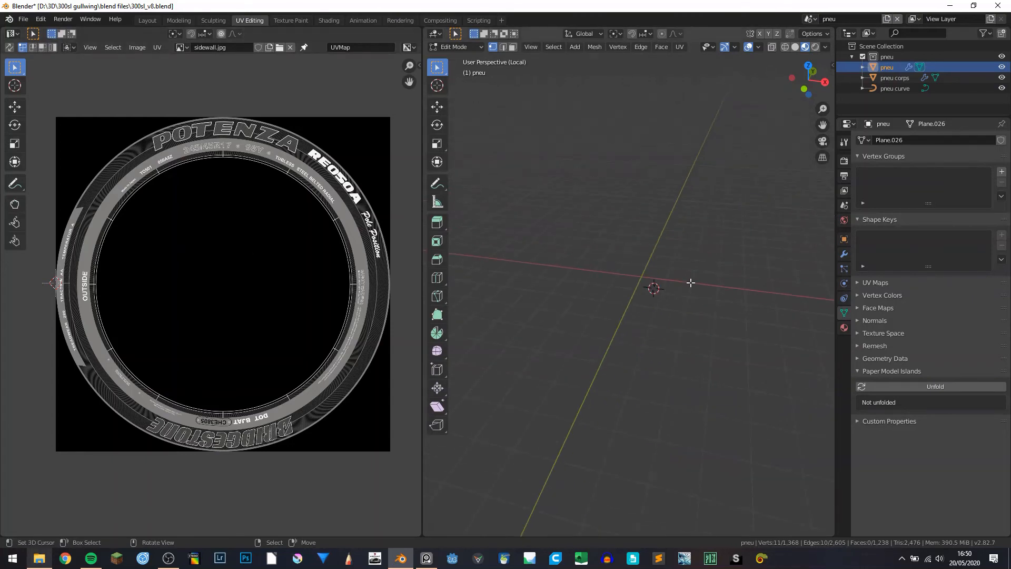
{"action": "middle_click_drag", "start_coordinate": [691, 283], "coordinate": [524, 329]}
{"action": "scroll", "coordinate": [250, 313], "scroll_direction": "down", "scroll_amount": 1}
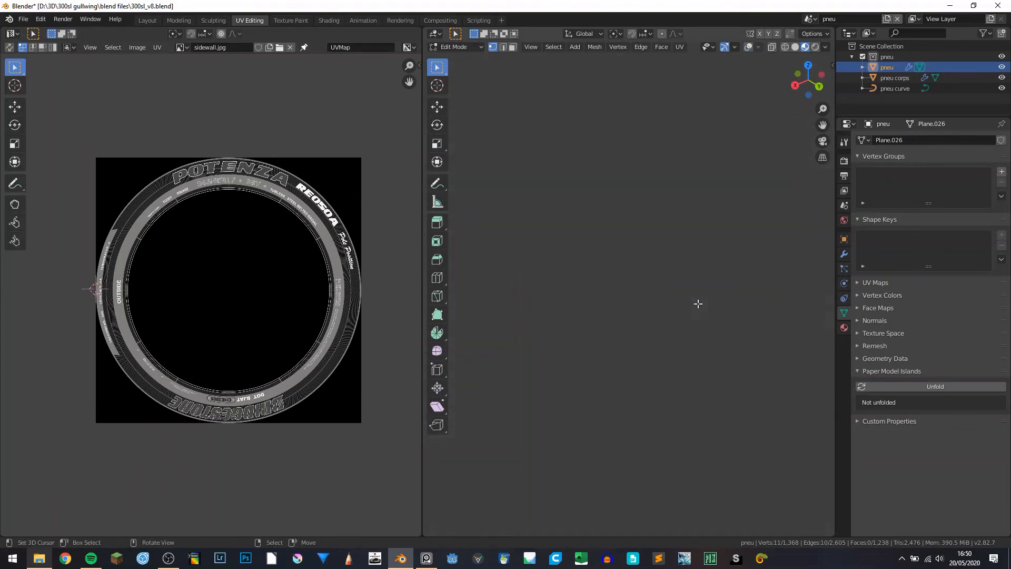
{"action": "key", "text": "Tab"}
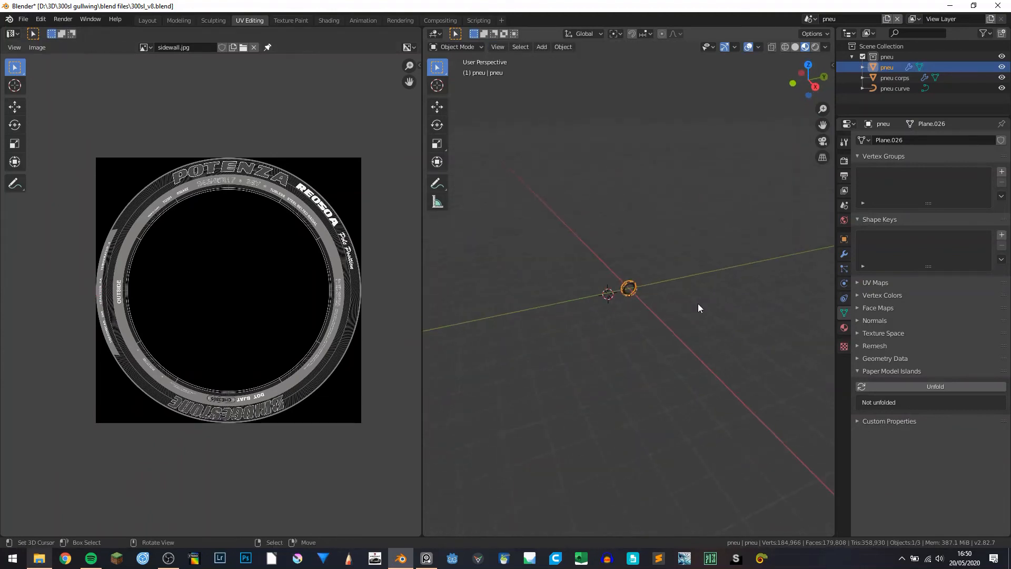
{"action": "key", "text": "KP_Divide"}
{"action": "key", "text": "Tab"}
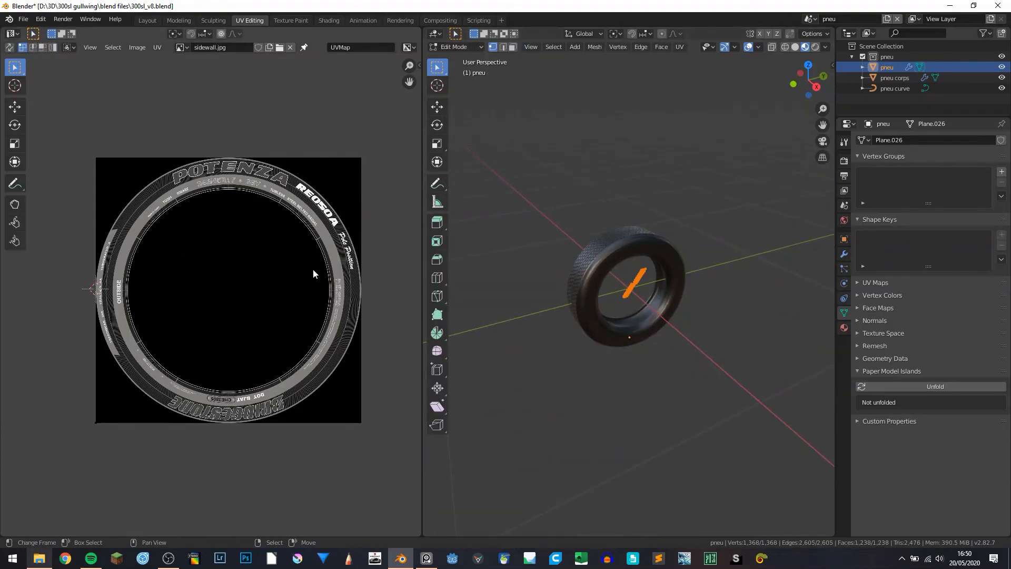
{"action": "scroll", "coordinate": [69, 444], "scroll_direction": "up", "scroll_amount": 5}
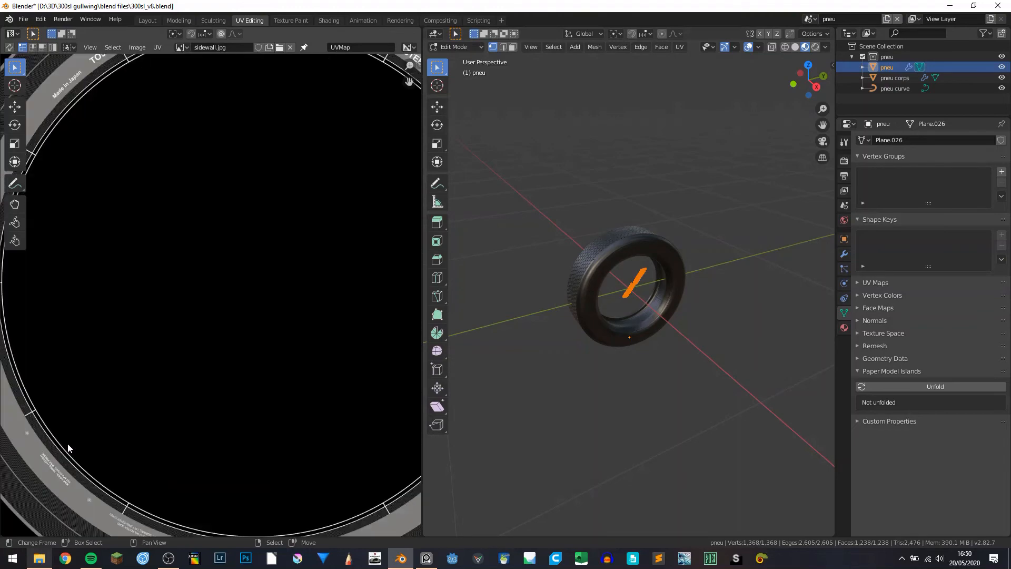
- Leave Edit Mode on the tread, return to the Layout workspace and switch to the car scene
{"action": "scroll", "coordinate": [97, 438], "scroll_direction": "down", "scroll_amount": 4}
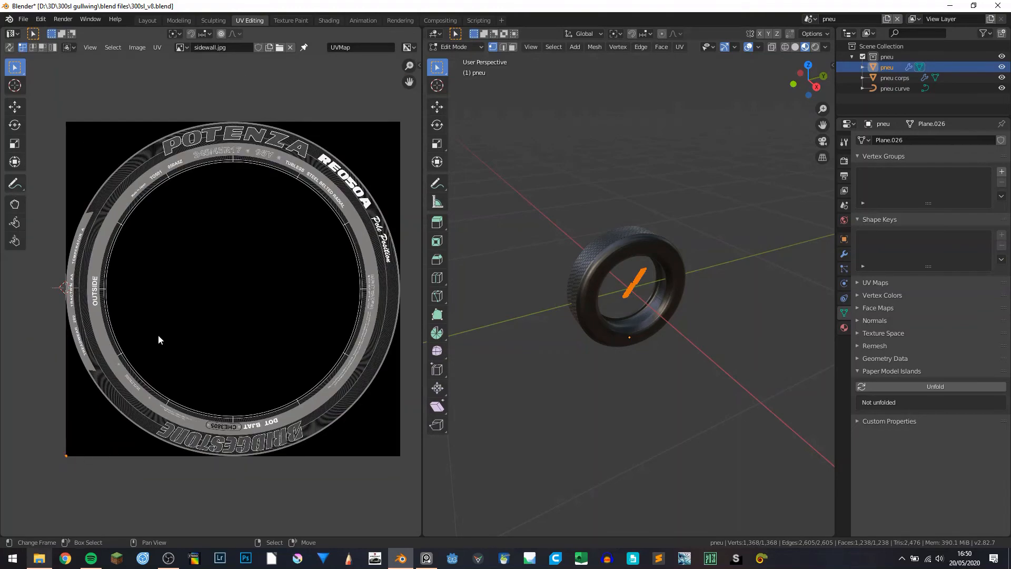
{"action": "key", "text": "Tab"}
{"action": "middle_click_drag", "start_coordinate": [673, 198], "coordinate": [658, 240]}
{"action": "left_click", "coordinate": [811, 19]}
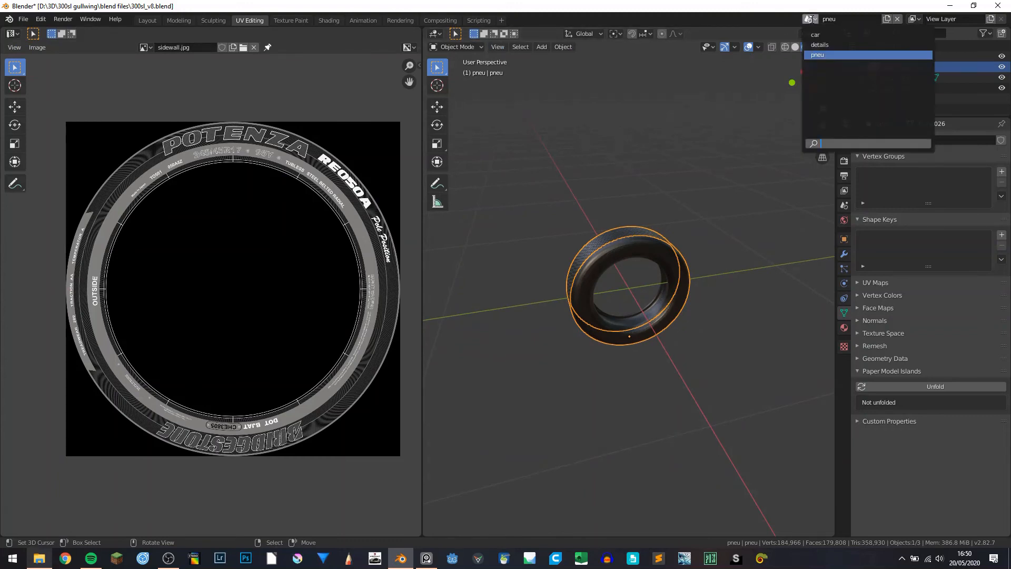
{"action": "double_click", "coordinate": [148, 20]}
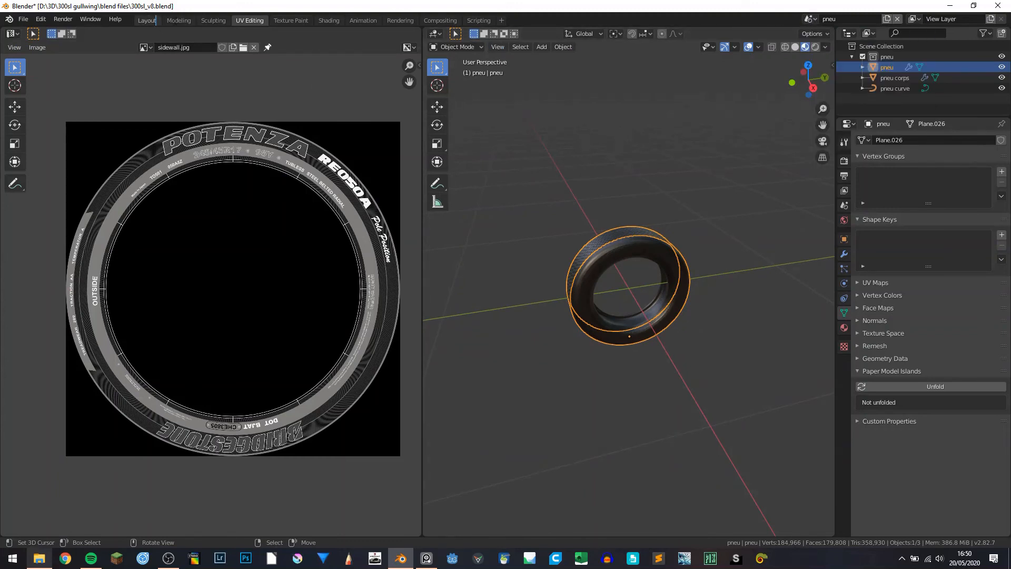
{"action": "key", "text": "Return"}
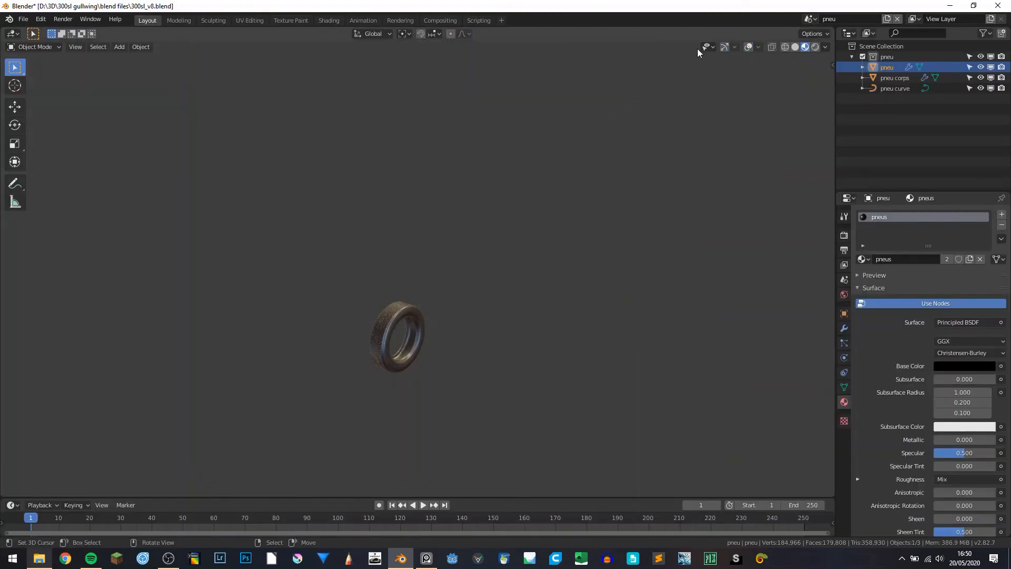
{"action": "left_click", "coordinate": [810, 19]}
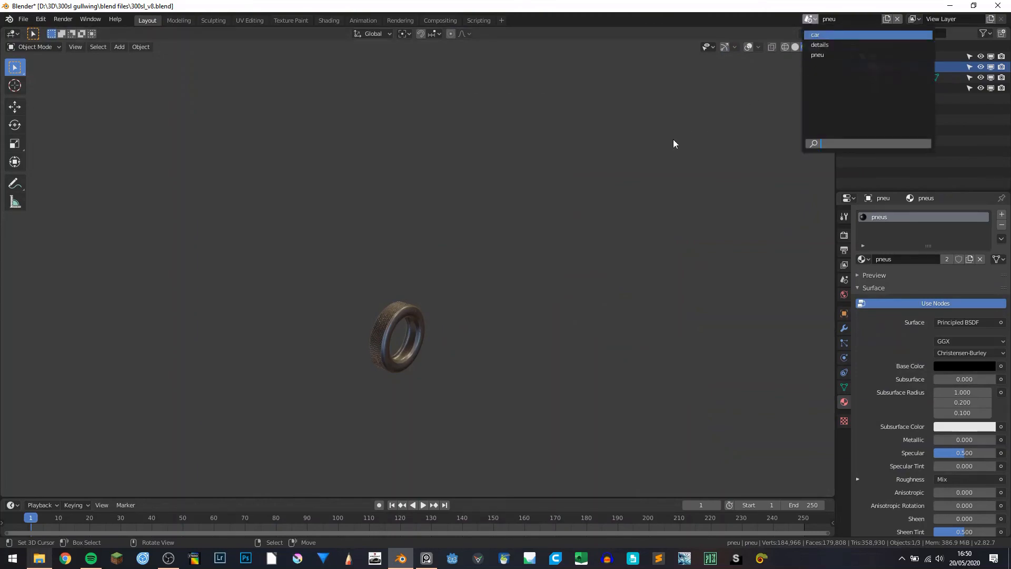
- Show the viewport overlays, isolate the front wheel's rim in local view, and enter Edit Mode on it
{"action": "middle_click_drag", "start_coordinate": [397, 239], "coordinate": [387, 195]}
{"action": "scroll", "coordinate": [369, 243], "scroll_direction": "up", "scroll_amount": 5}
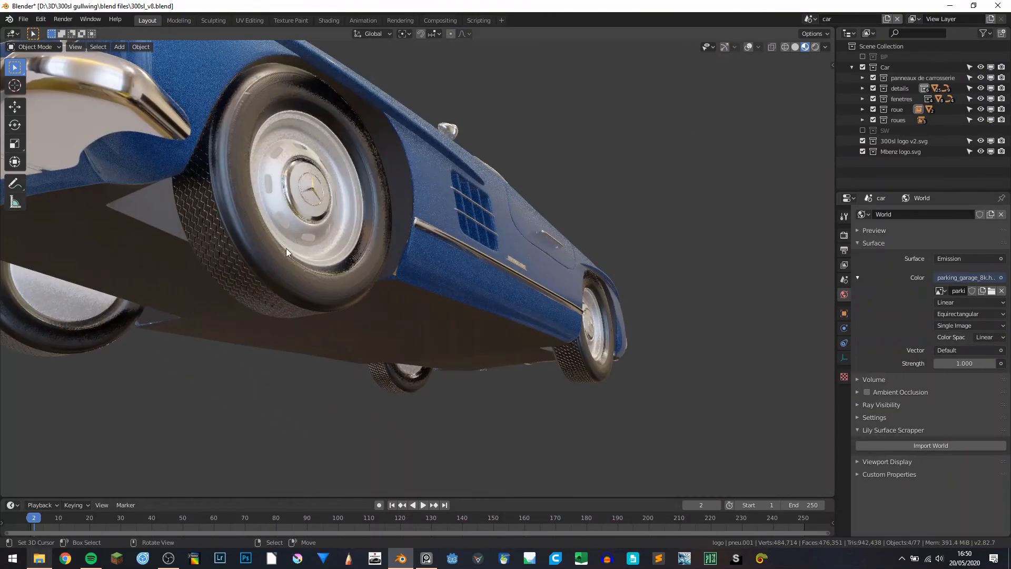
{"action": "middle_click_drag", "start_coordinate": [286, 248], "coordinate": [251, 266]}
{"action": "middle_click_drag", "start_coordinate": [390, 247], "coordinate": [426, 245]}
{"action": "scroll", "coordinate": [369, 273], "scroll_direction": "down", "scroll_amount": 1}
{"action": "left_click", "coordinate": [307, 271]}
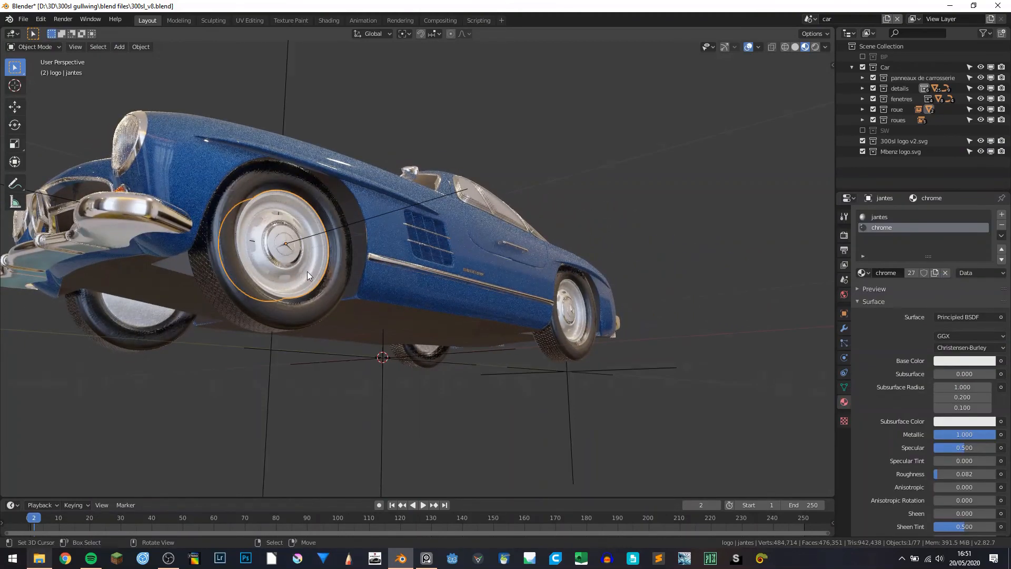
{"action": "key", "text": "KP_Divide"}
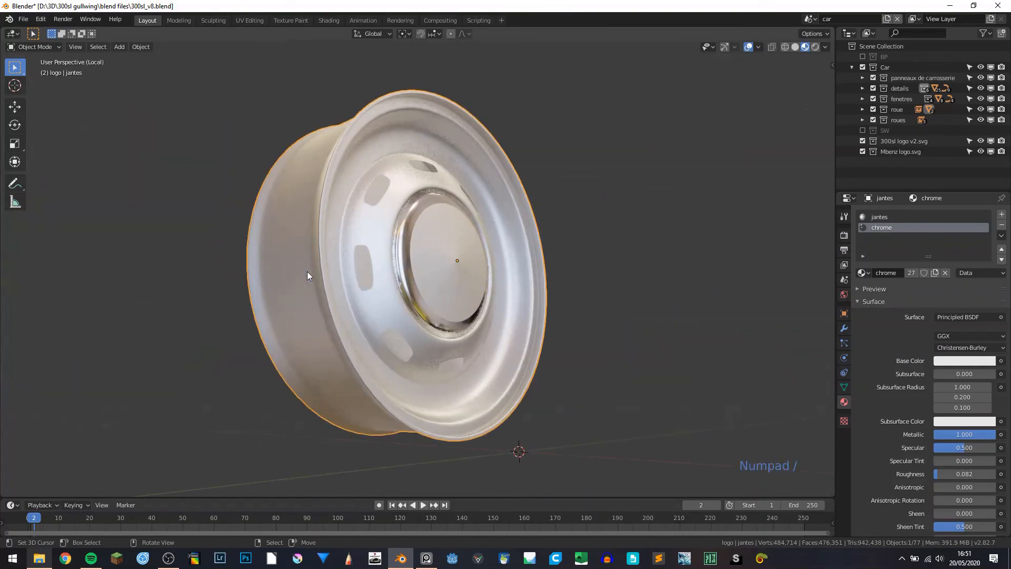
{"action": "key", "text": "Tab"}
- In face selection mode, select the ring of faces on the rim's back together with the adjoining face loops around its outer edge
{"action": "middle_click_drag", "start_coordinate": [307, 270], "coordinate": [437, 242]}
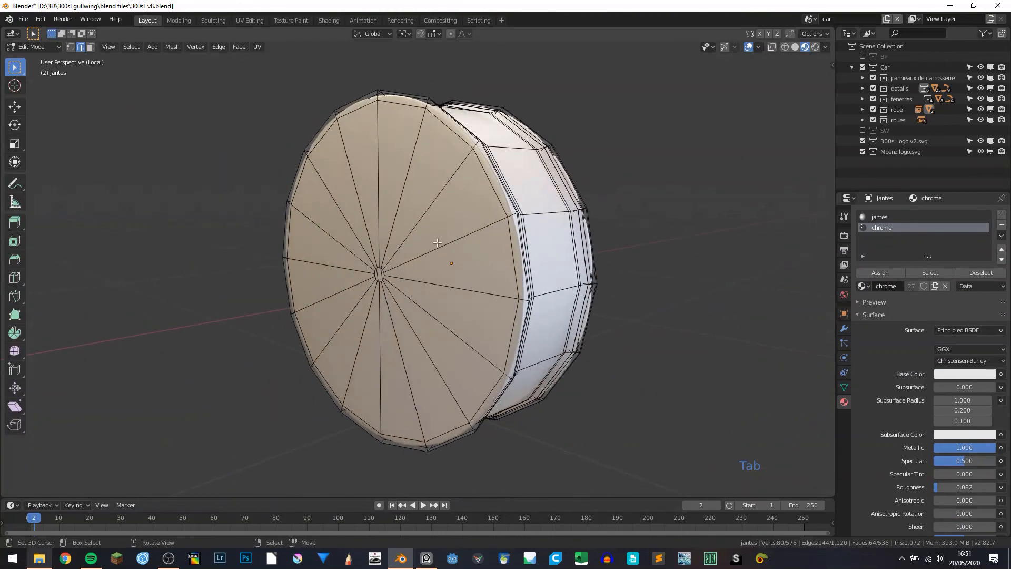
{"action": "left_click", "coordinate": [90, 47]}
{"action": "left_click", "coordinate": [434, 178], "text": "alt"}
{"action": "left_click", "coordinate": [471, 148], "text": "alt+shift"}
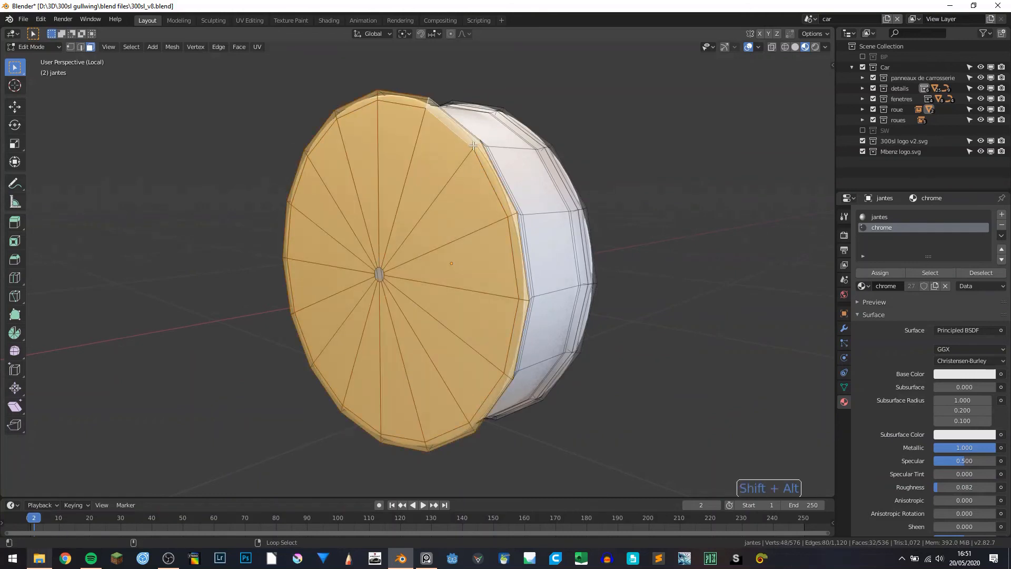
{"action": "middle_click_drag", "start_coordinate": [471, 148], "coordinate": [365, 175]}
{"action": "left_click", "coordinate": [365, 174], "text": "alt+shift"}
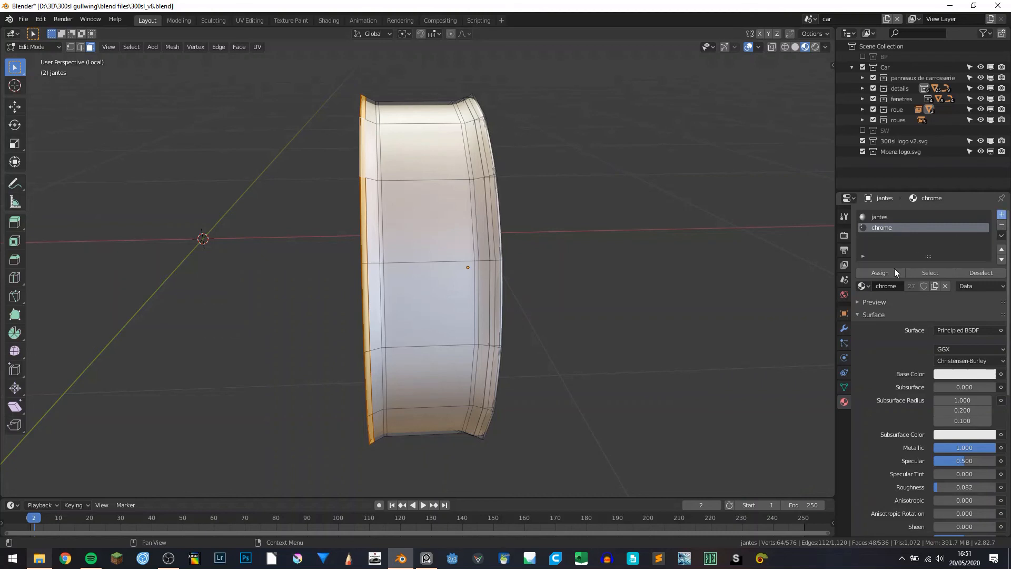
- Add a material slot to the rim, assign metal noir to the selected back faces, and return to the full car view
{"action": "left_click", "coordinate": [1002, 215]}
{"action": "left_click", "coordinate": [864, 286]}
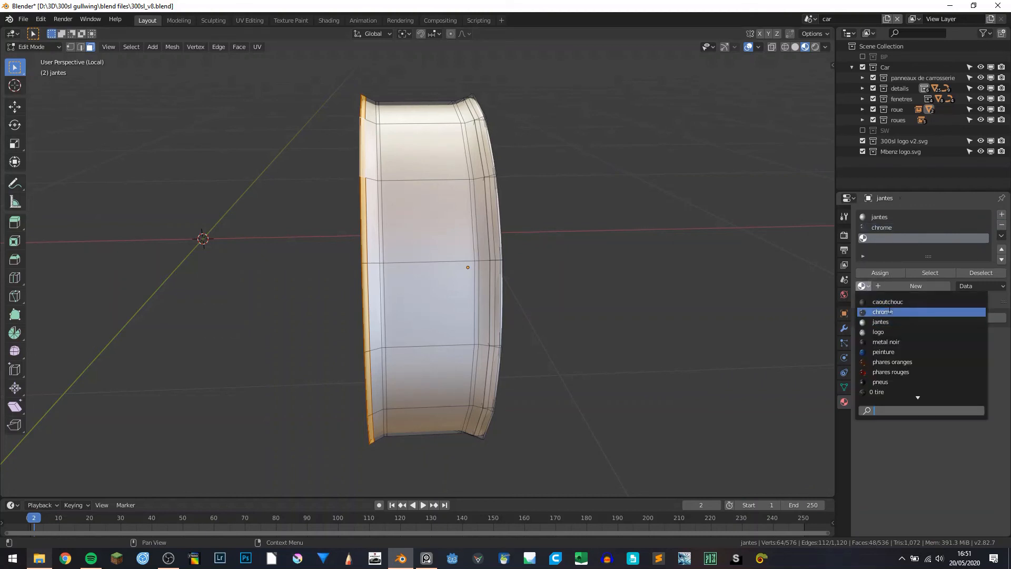
{"action": "type", "text": "me"}
{"action": "left_click", "coordinate": [888, 311]}
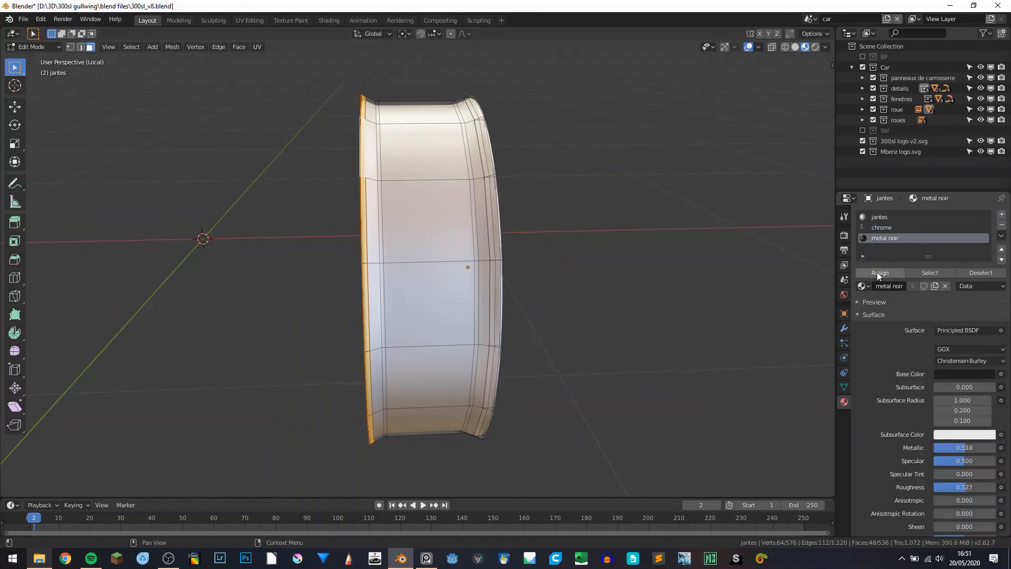
{"action": "middle_click_drag", "start_coordinate": [548, 248], "coordinate": [204, 316]}
{"action": "key", "text": "Tab"}
{"action": "key", "text": "KP_Divide"}
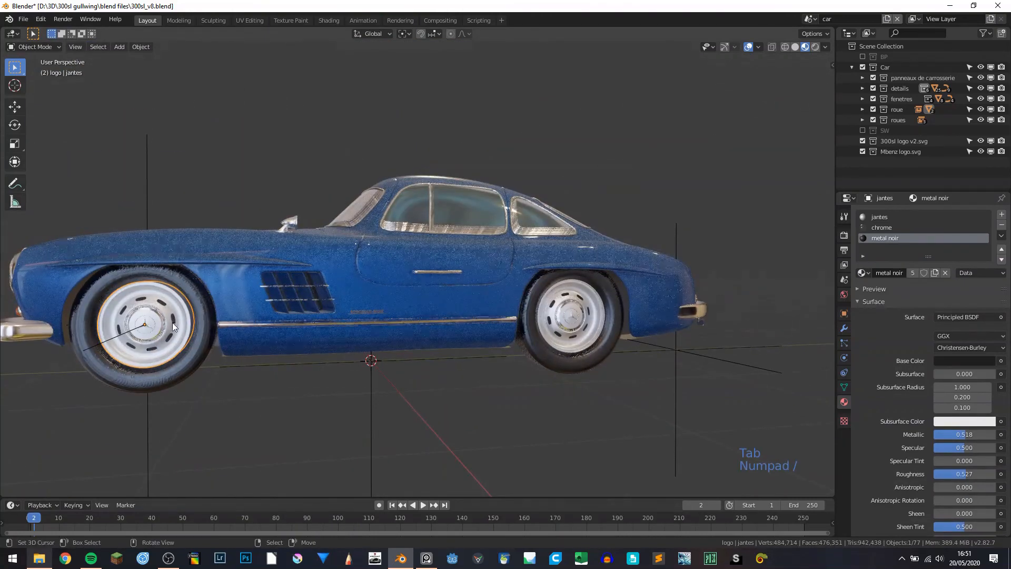
- Hide the viewport overlays, save the file, and inspect the whole car from several angles
{"action": "key", "text": "shift+alt+z"}
{"action": "middle_click_drag", "start_coordinate": [412, 288], "coordinate": [355, 299]}
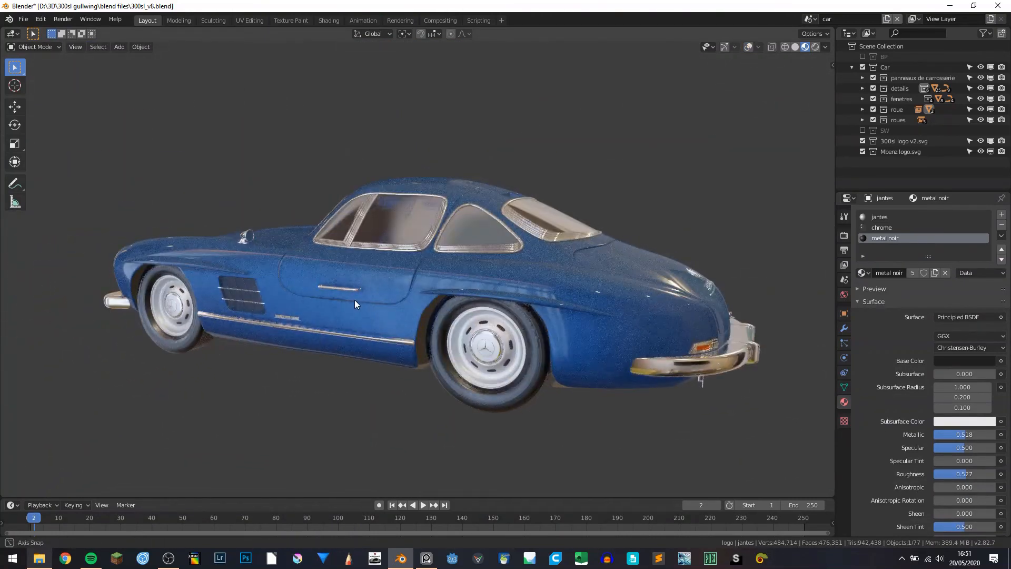
{"action": "key", "text": "ctrl+s"}
{"action": "middle_click_drag", "start_coordinate": [425, 271], "coordinate": [322, 308]}
{"action": "scroll", "coordinate": [334, 292], "scroll_direction": "down", "scroll_amount": 3}
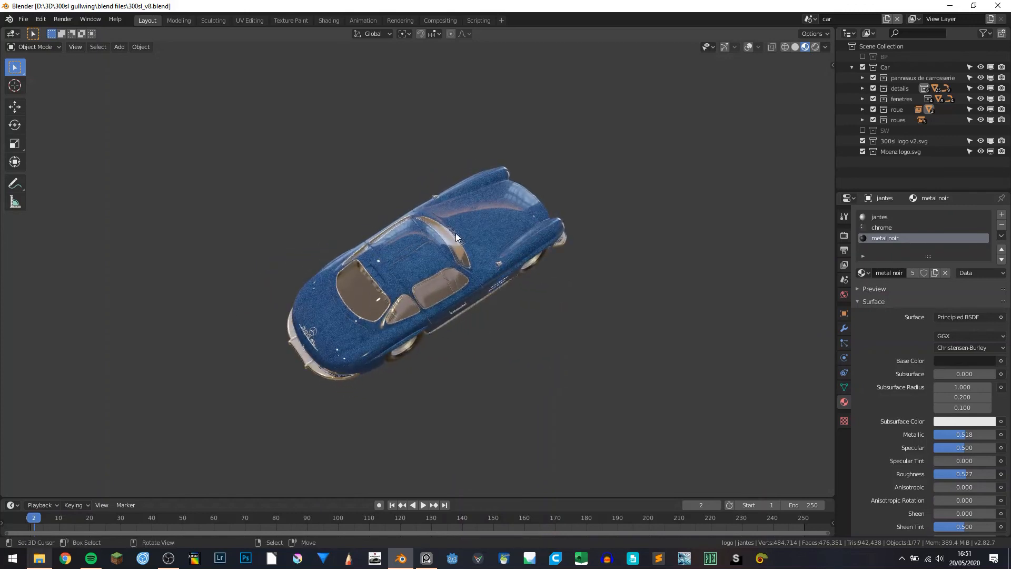
{"action": "middle_click_drag", "start_coordinate": [405, 237], "coordinate": [463, 247]}
{"action": "middle_click_drag", "start_coordinate": [380, 283], "coordinate": [506, 266]}
- Preview the car in Rendered shading, frame the whole model, and examine how its materials look
{"action": "key", "text": "z"}
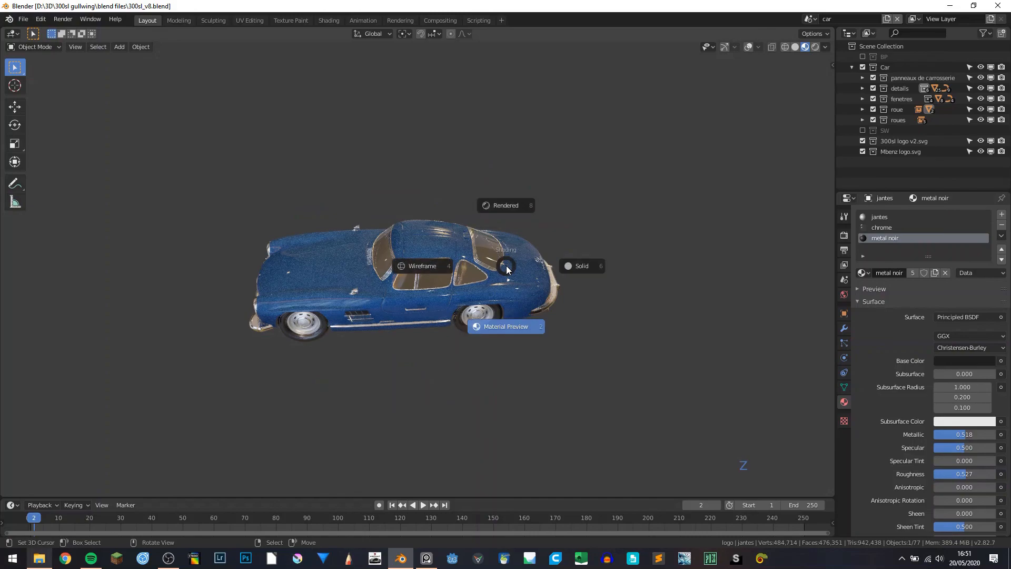
{"action": "left_click", "coordinate": [504, 203]}
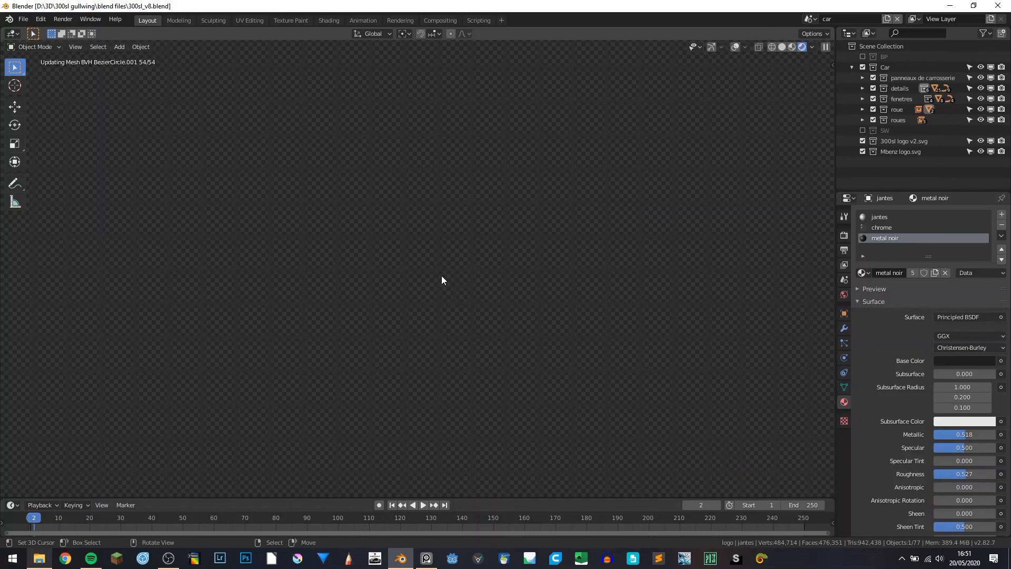
{"action": "key", "text": "a"}
{"action": "key", "text": "KP_Decimal"}
{"action": "key", "text": "a"}
{"action": "key", "text": "a"}
{"action": "key", "text": "a"}
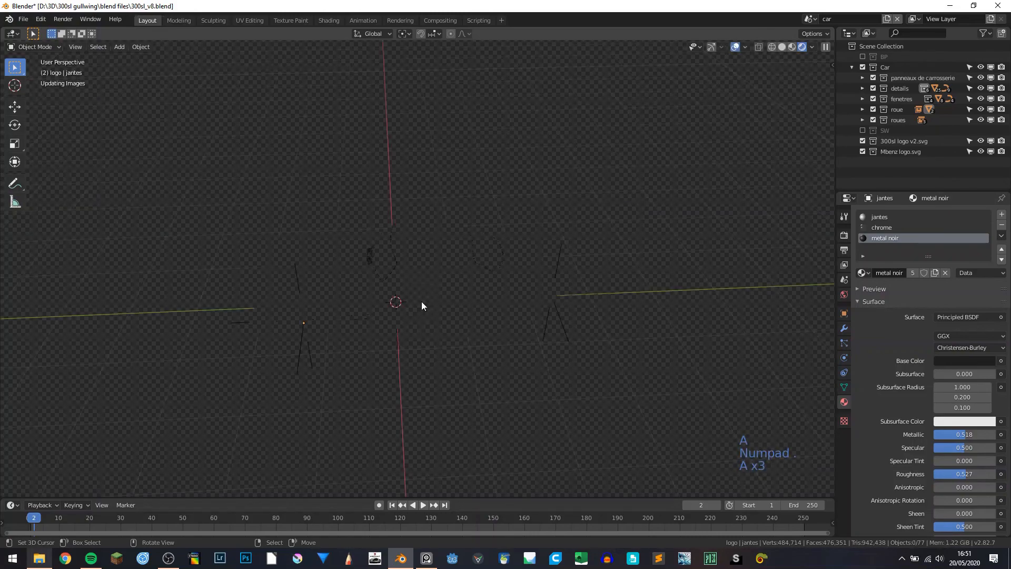
{"action": "key", "text": "a"}
{"action": "key", "text": "a"}
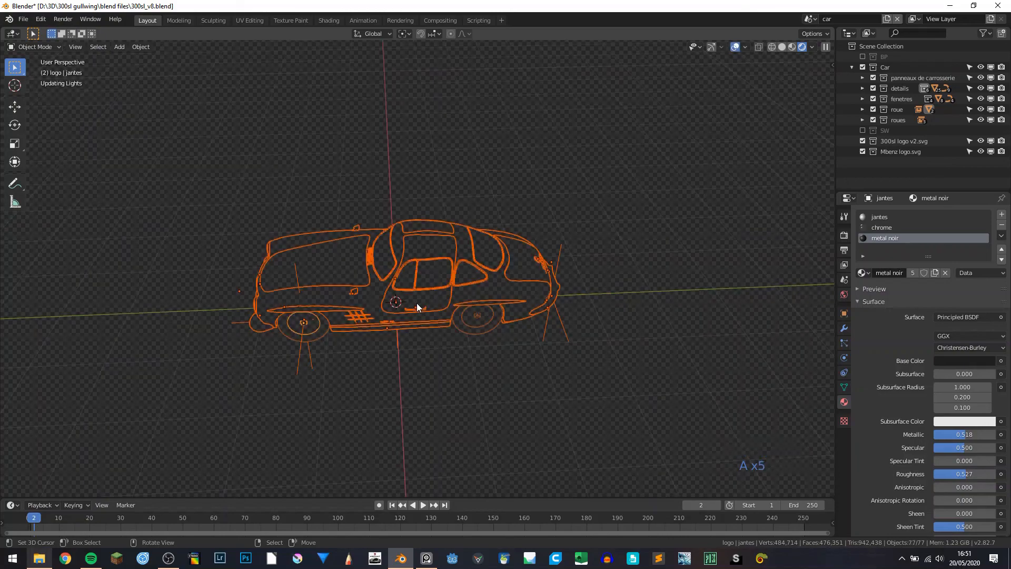
{"action": "key", "text": "a"}
{"action": "key", "text": "a"}
{"action": "key", "text": "a"}
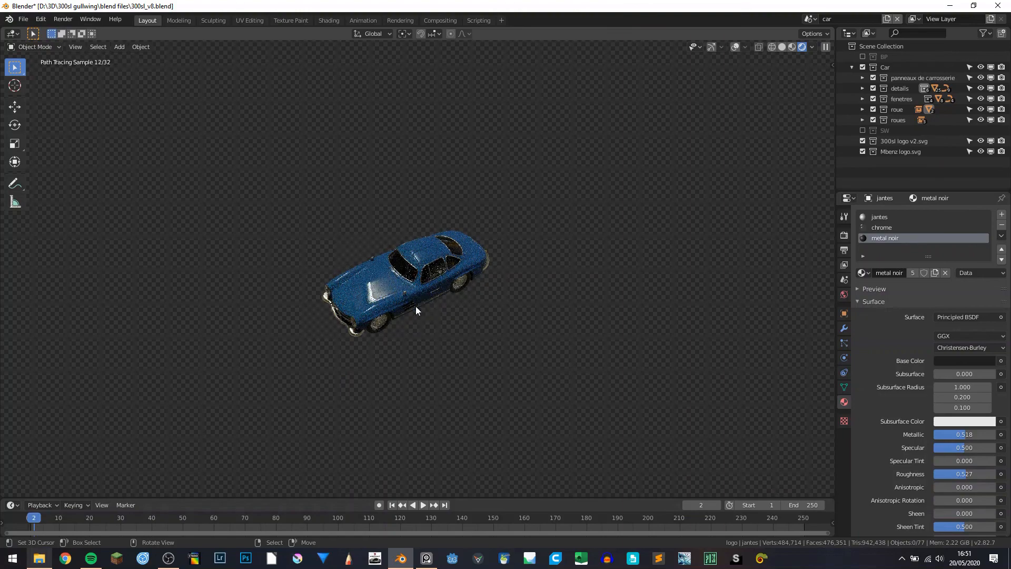
{"action": "mouse_move", "coordinate": [415, 306]}
{"action": "middle_mouse_down"}
{"action": "mouse_move", "coordinate": [432, 287]}
{"action": "mouse_move", "coordinate": [369, 304]}
{"action": "mouse_move", "coordinate": [360, 327]}
{"action": "middle_mouse_up"}
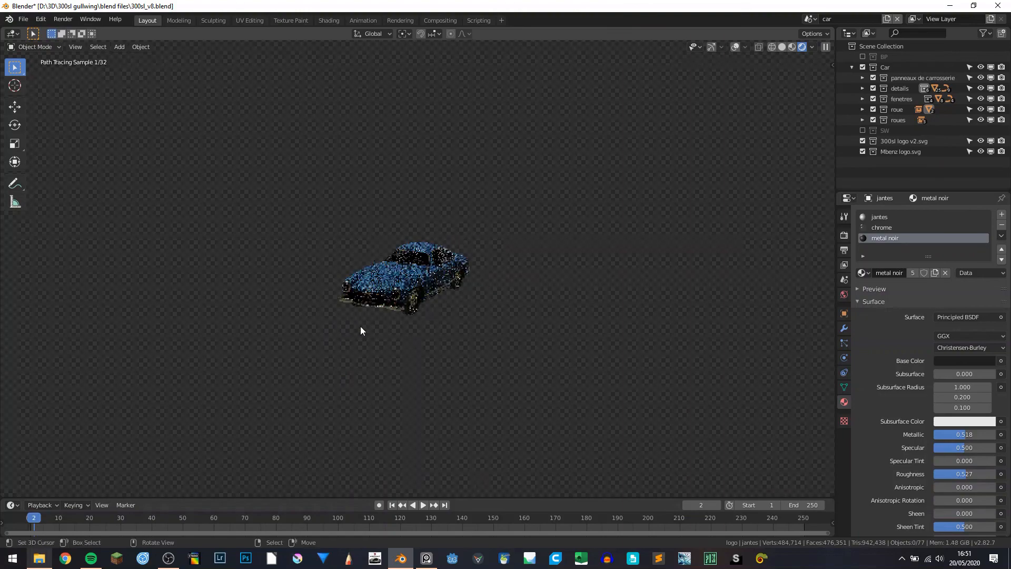
- Return the viewport to Material Preview shading and save the file
{"action": "key", "text": "z"}
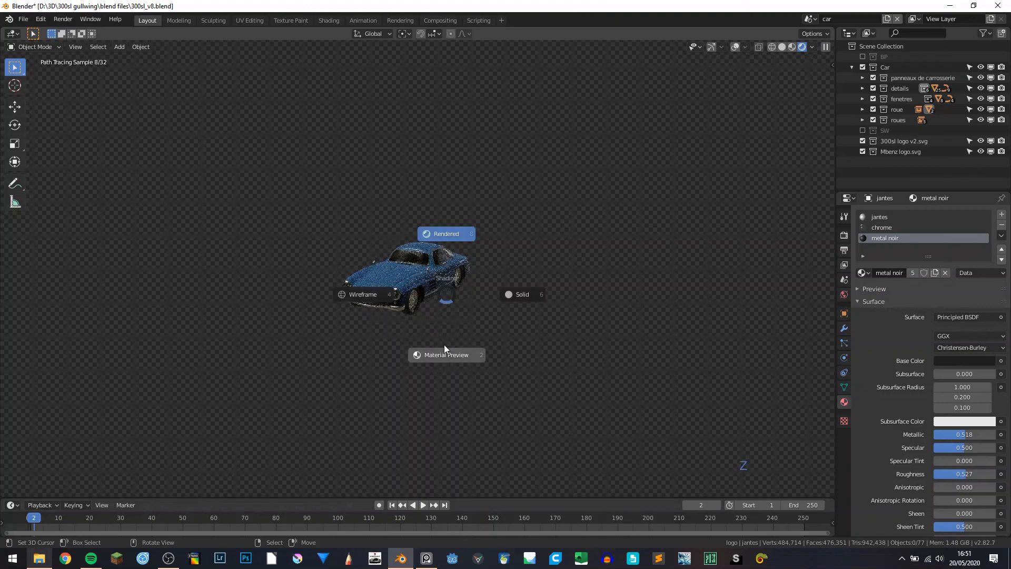
{"action": "key", "text": "2"}
{"action": "key", "text": "ctrl+s"}
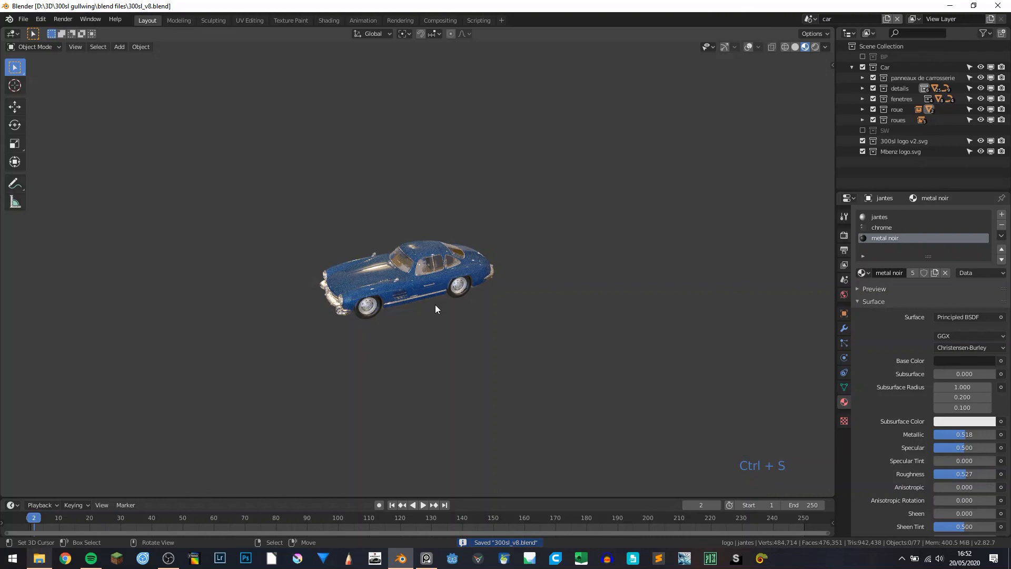
{"action": "middle_click_drag", "start_coordinate": [428, 247], "coordinate": [350, 287]}
{"action": "scroll", "coordinate": [460, 275], "scroll_direction": "up", "scroll_amount": 3}
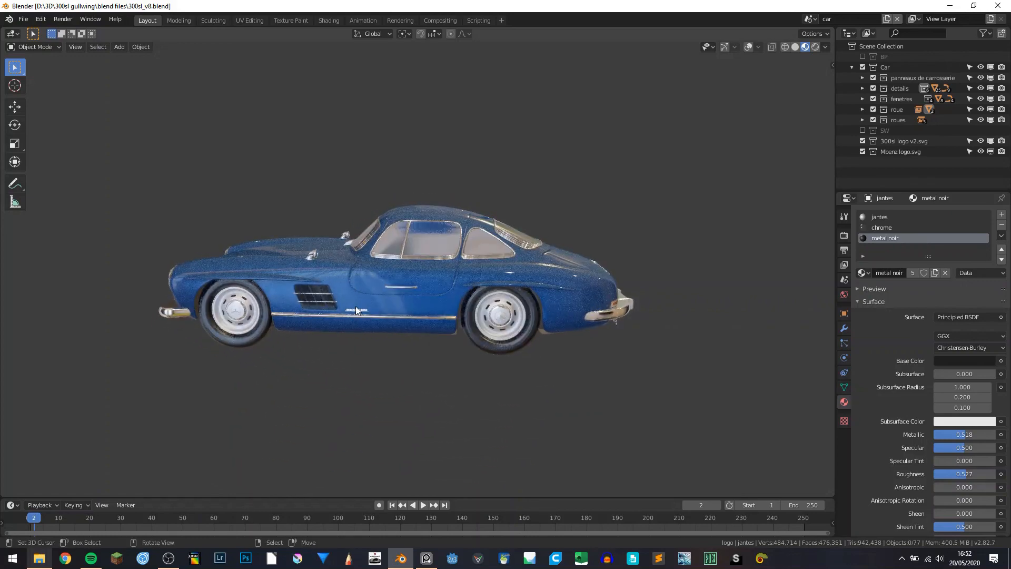
{"action": "mouse_move", "coordinate": [406, 296]}
{"action": "middle_mouse_down"}
{"action": "mouse_move", "coordinate": [490, 271]}
{"action": "mouse_move", "coordinate": [408, 293]}
{"action": "middle_mouse_up"}
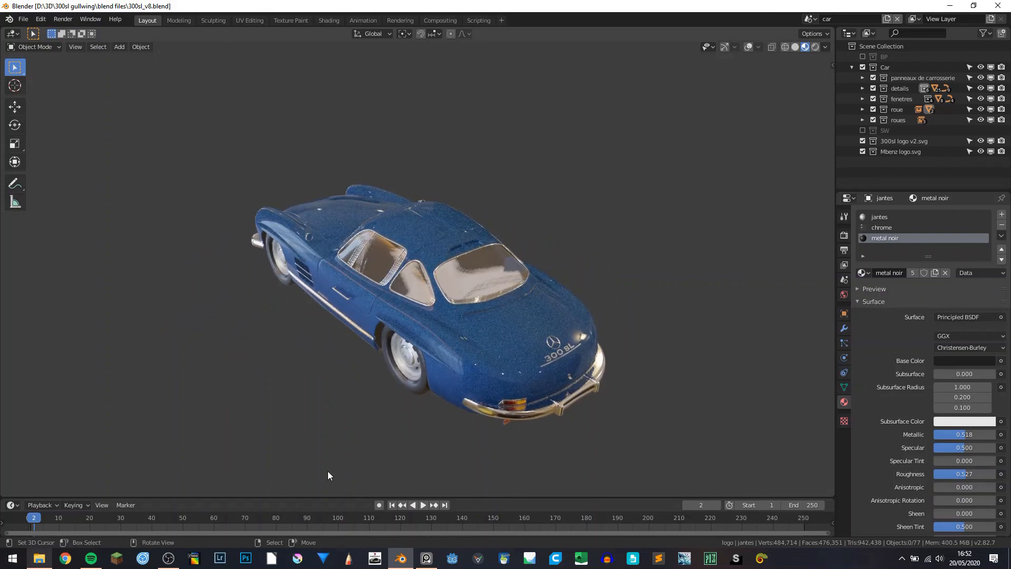
{"action": "left_click", "coordinate": [175, 560]}
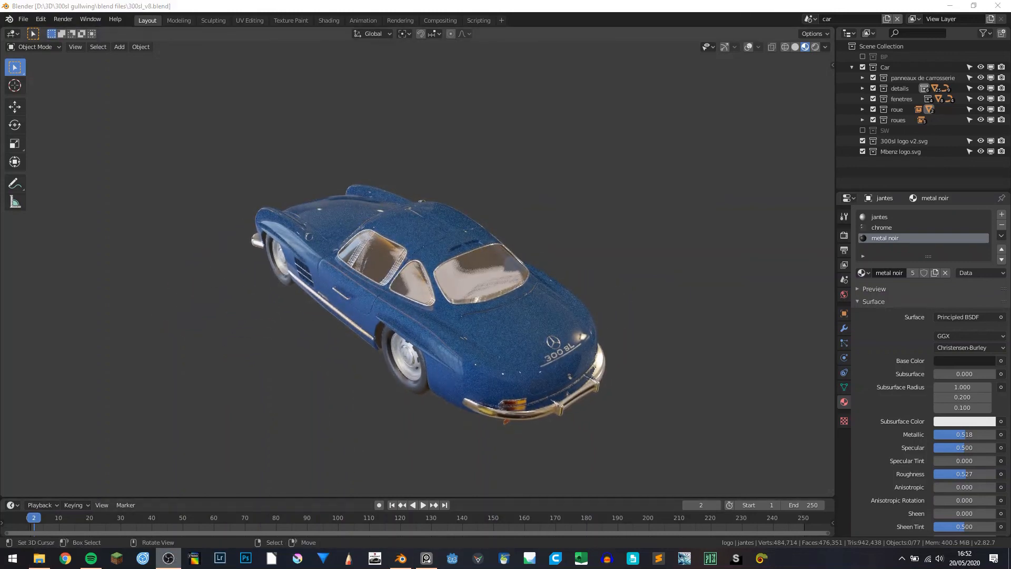